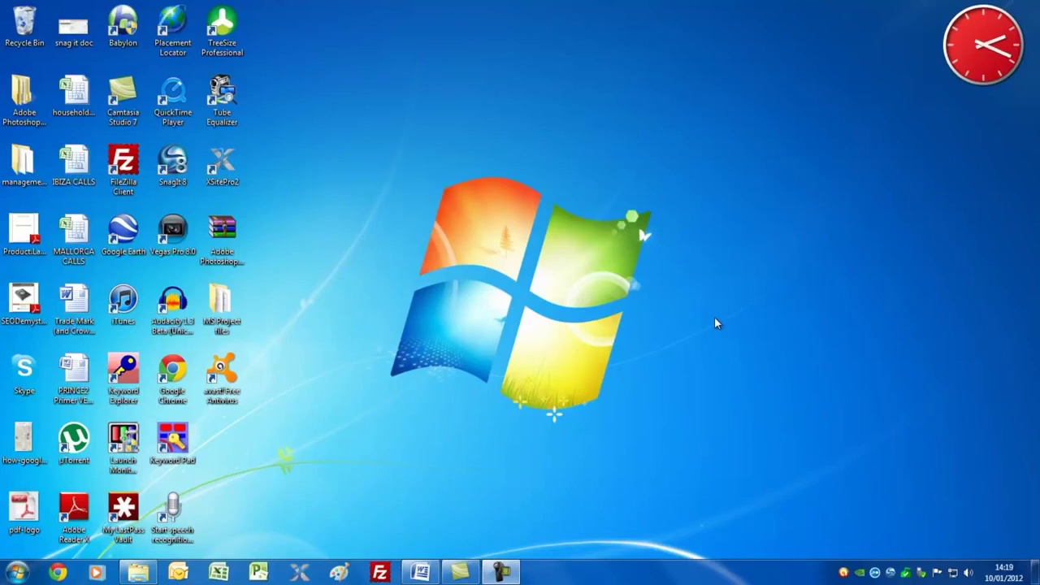
# Open Microsoft Project and set the new project's start date to 16 January 2012 in the project information
pyautogui.click(258, 573)
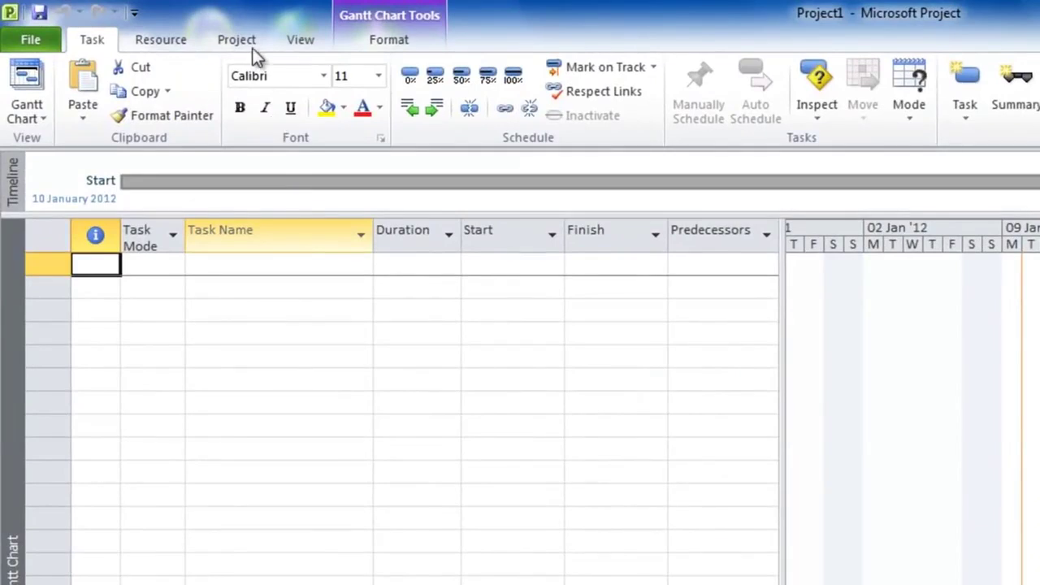
pyautogui.click(248, 42)
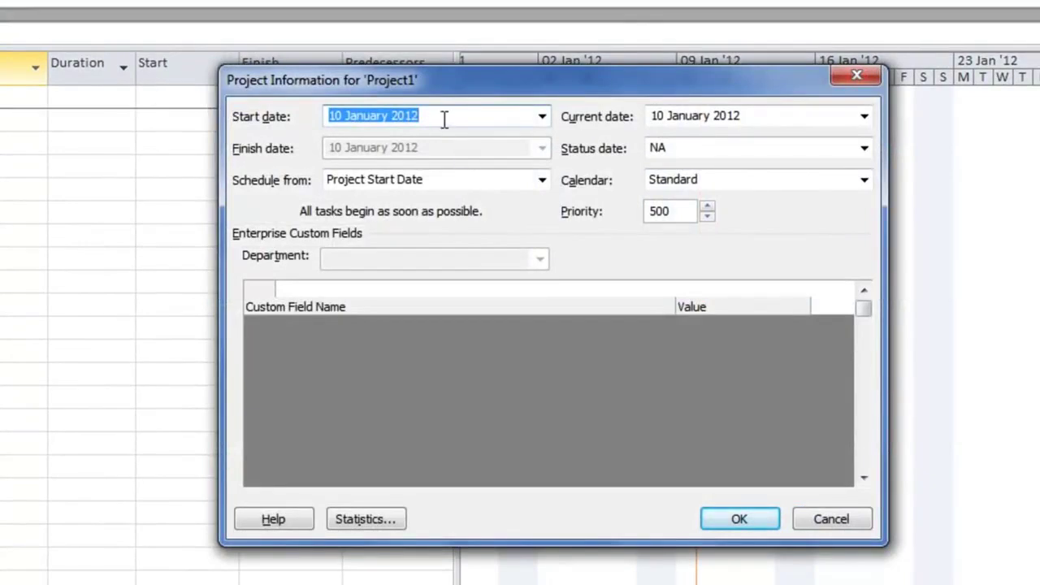
pyautogui.click(542, 117)
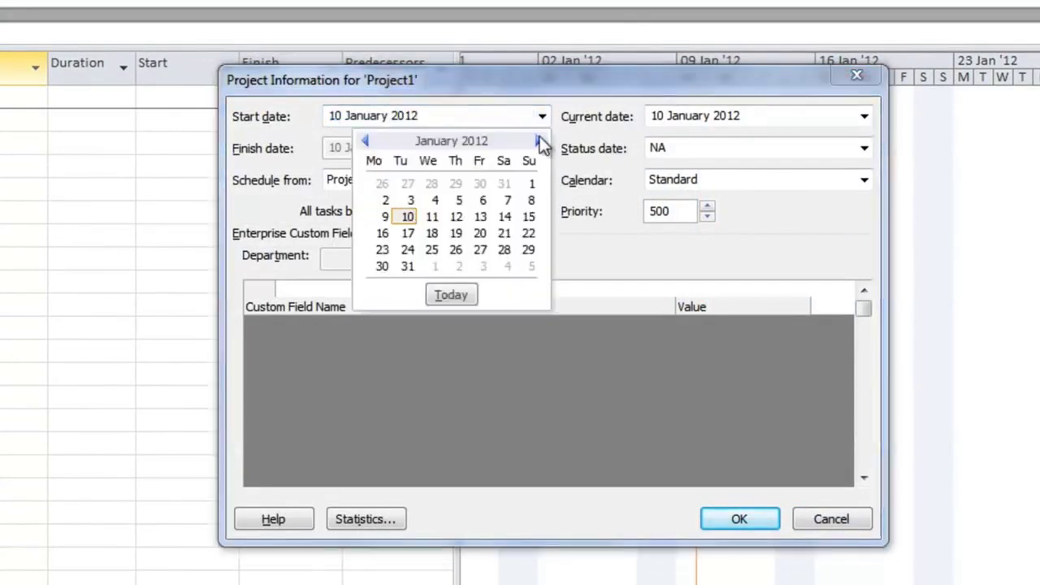
pyautogui.click(382, 234)
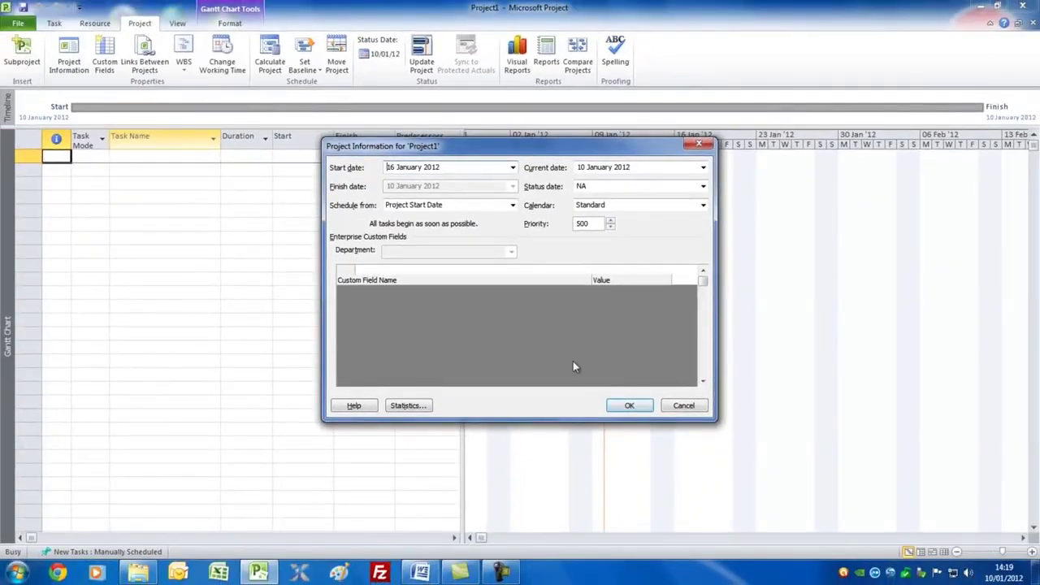
pyautogui.click(627, 407)
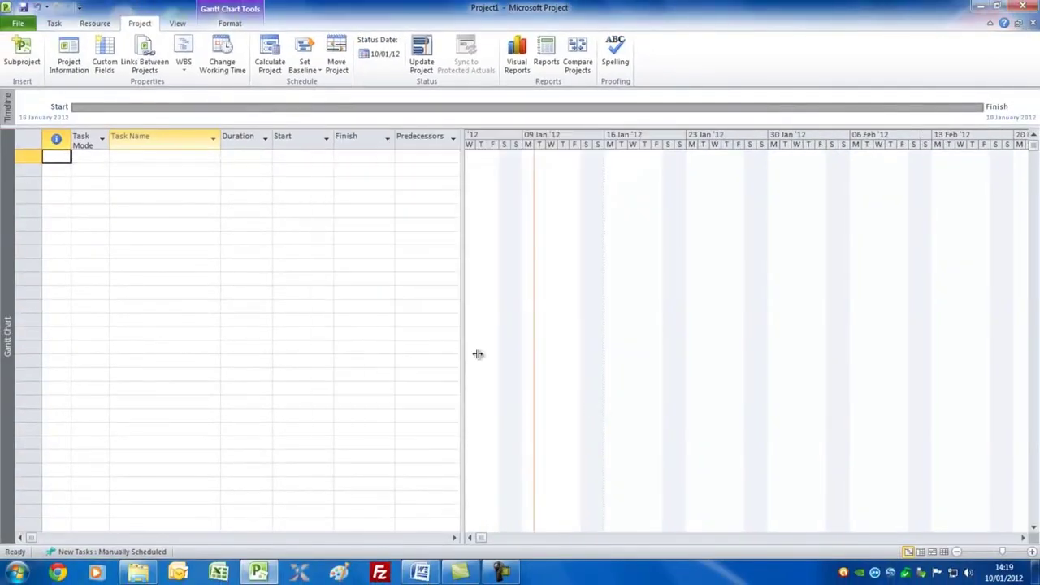
# Examine the display options for the project, including the currency symbol and the available currencies
pyautogui.click(20, 26)
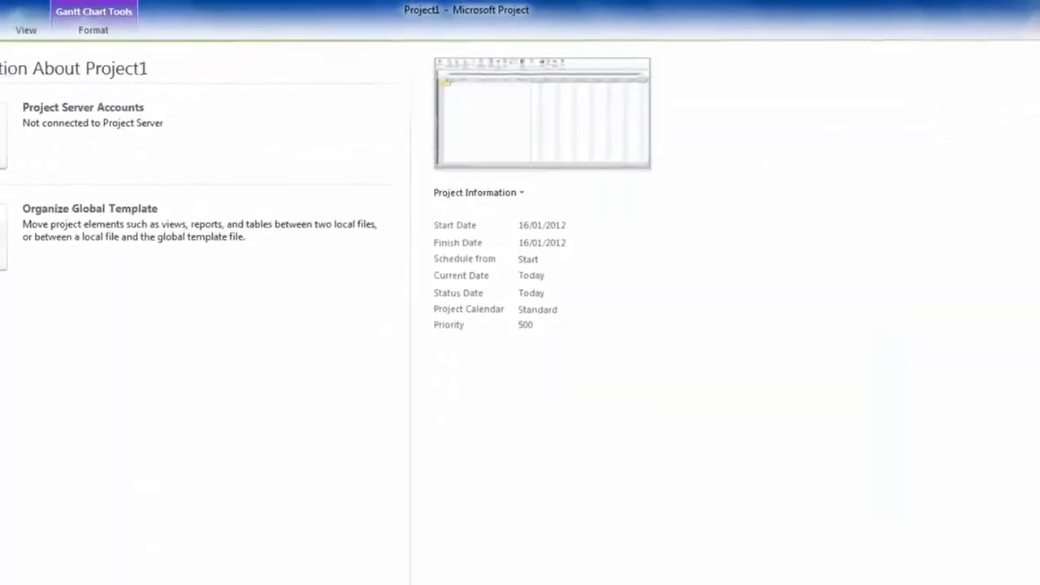
pyautogui.click(74, 435)
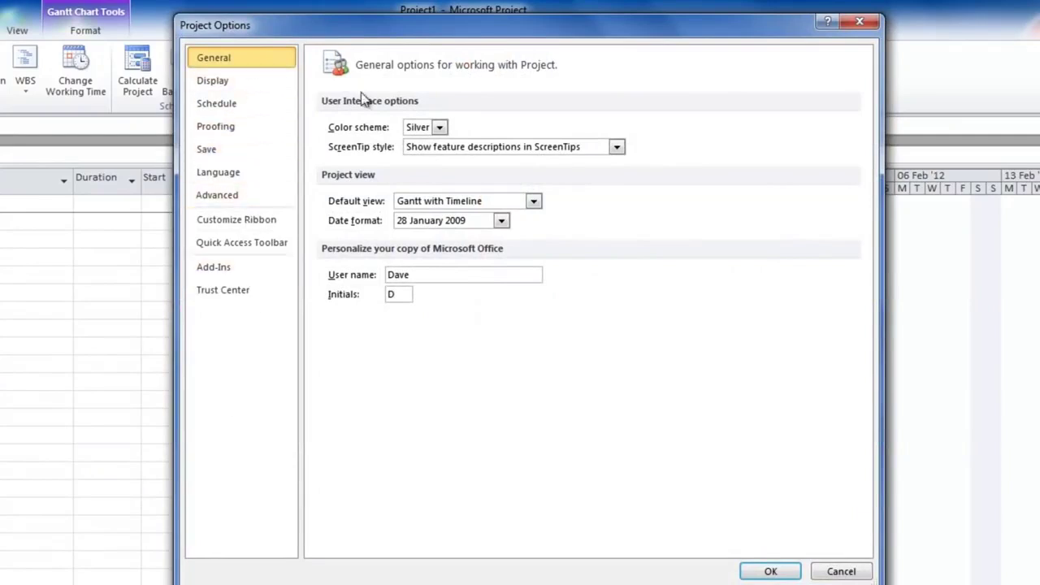
pyautogui.click(216, 84)
pyautogui.doubleClick(386, 185)
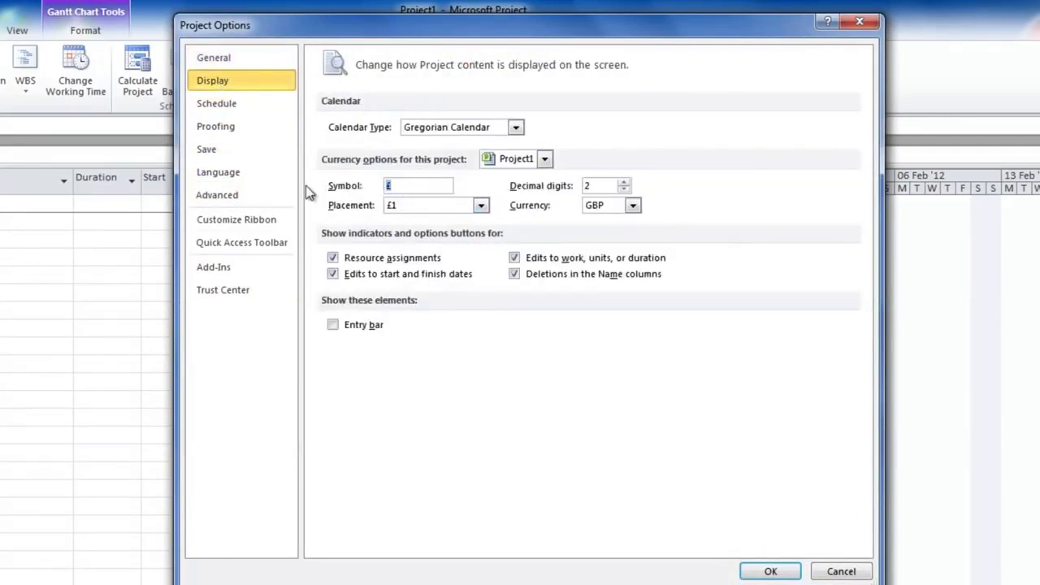
pyautogui.click(632, 205)
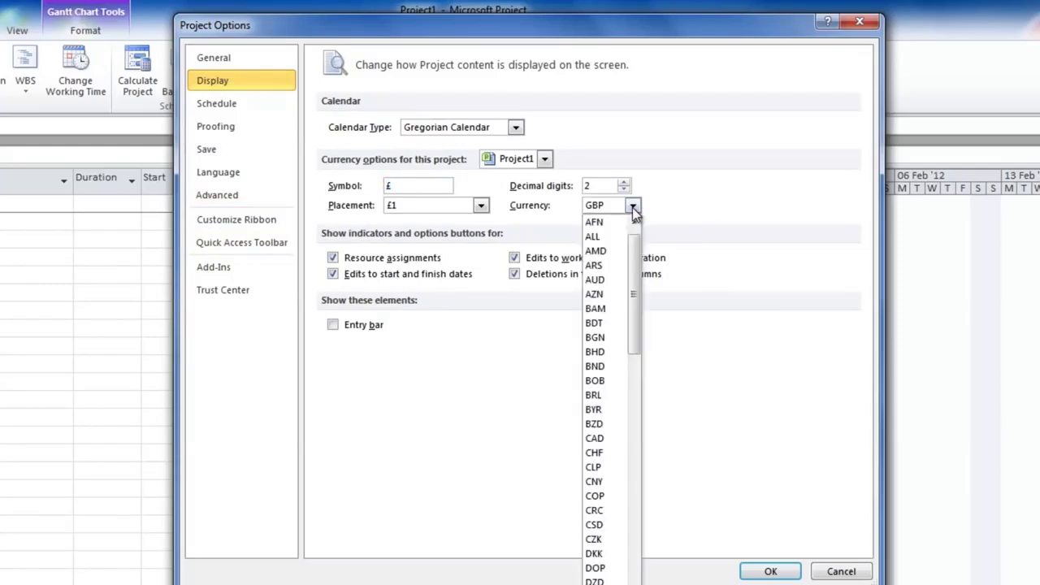
# Review the project's schedule options and advanced options, including the default standard rate, and close the options
pyautogui.click(222, 111)
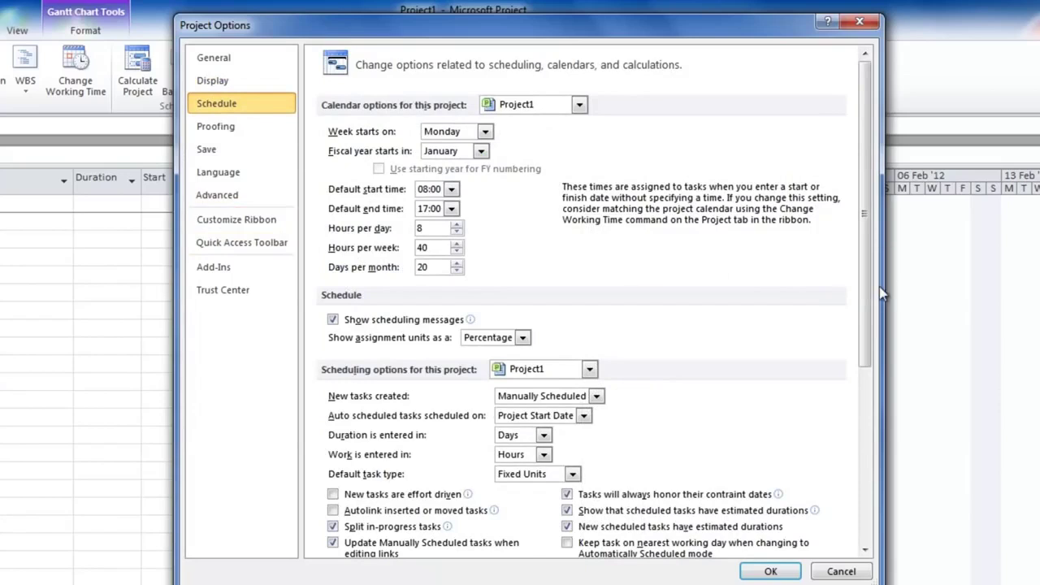
pyautogui.moveTo(859, 297); pyautogui.dragTo(857, 496)
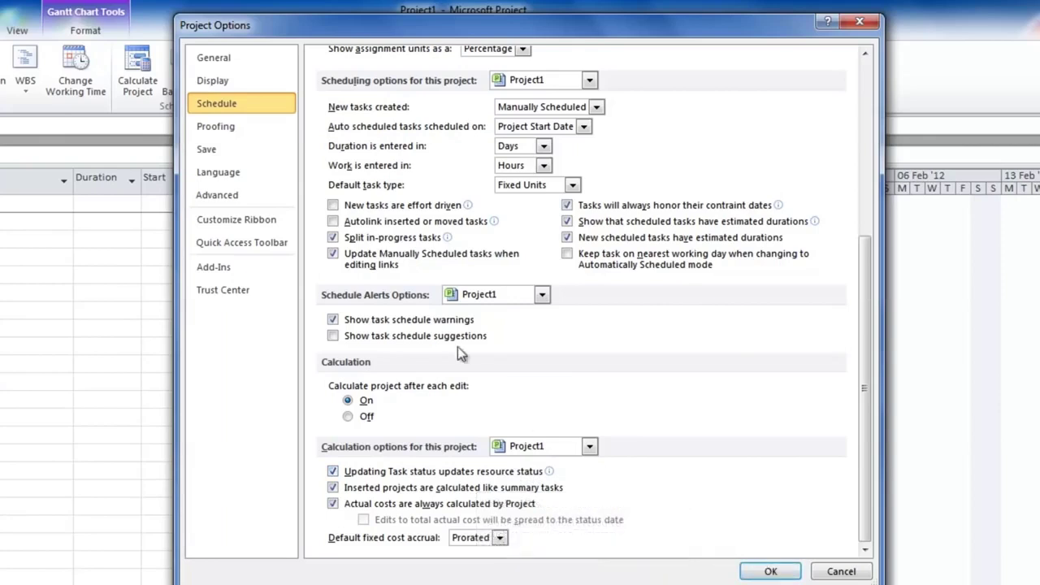
pyautogui.click(203, 197)
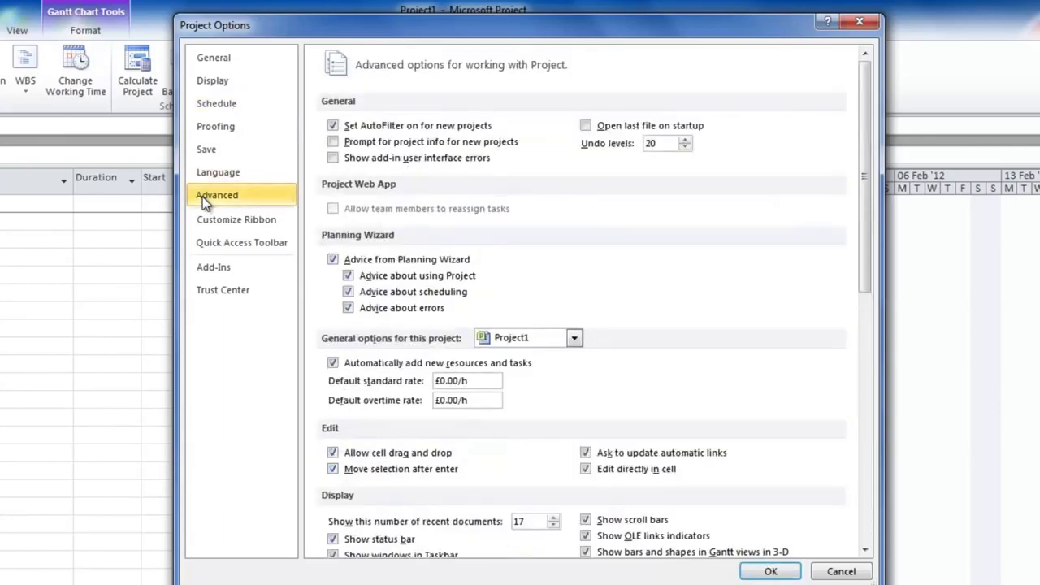
pyautogui.moveTo(868, 259); pyautogui.dragTo(859, 304)
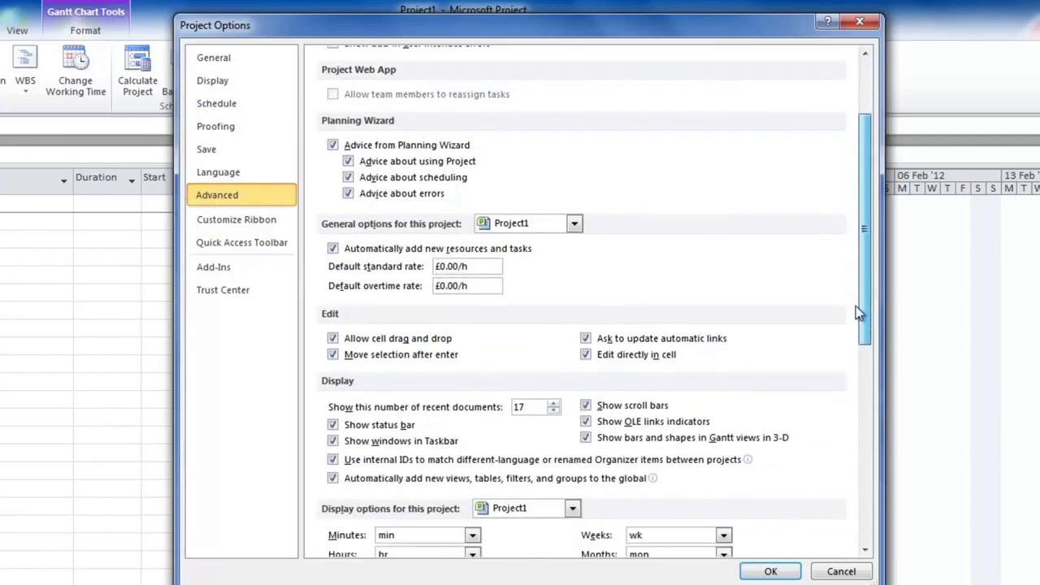
pyautogui.doubleClick(477, 270)
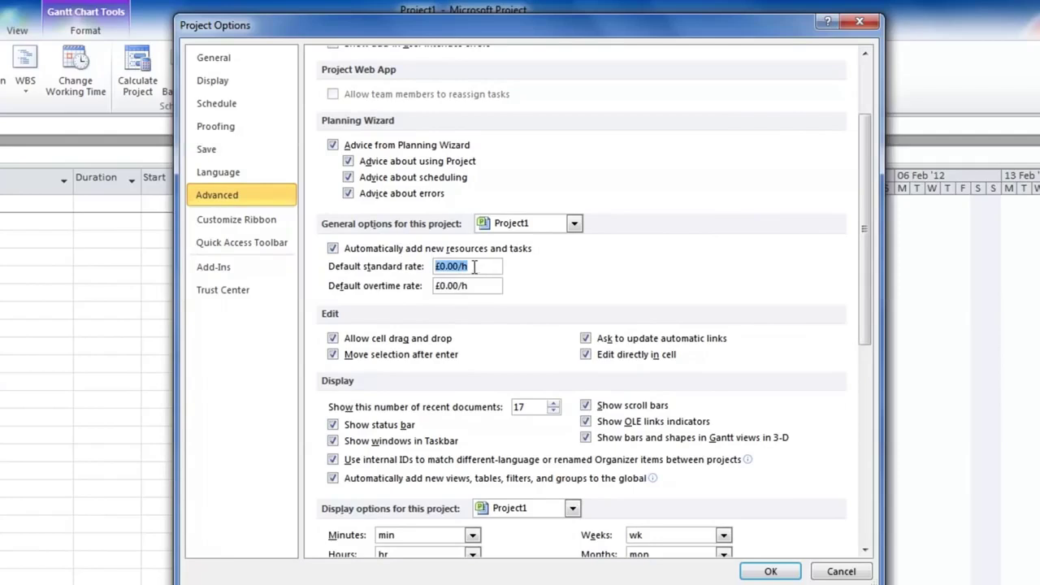
pyautogui.moveTo(864, 295); pyautogui.dragTo(845, 535)
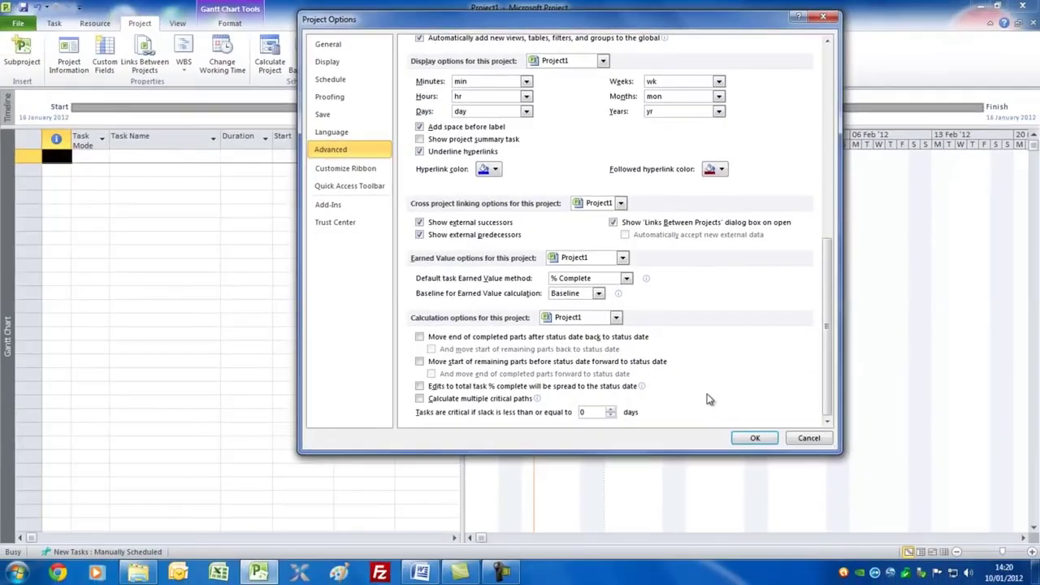
pyautogui.click(754, 439)
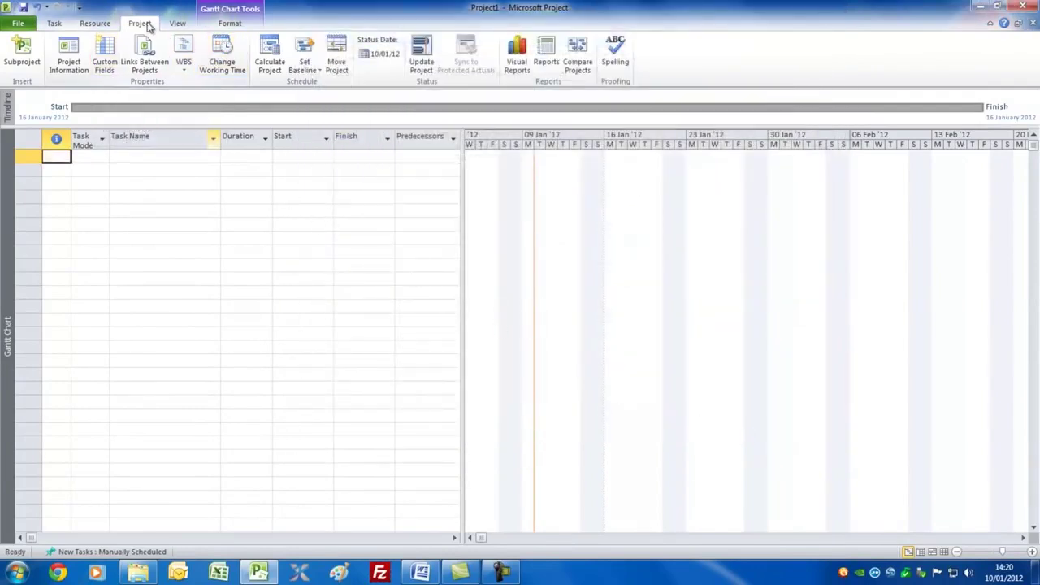
# Review the Standard calendar's exceptions, work weeks and related schedule options in the working time settings
pyautogui.click(232, 70)
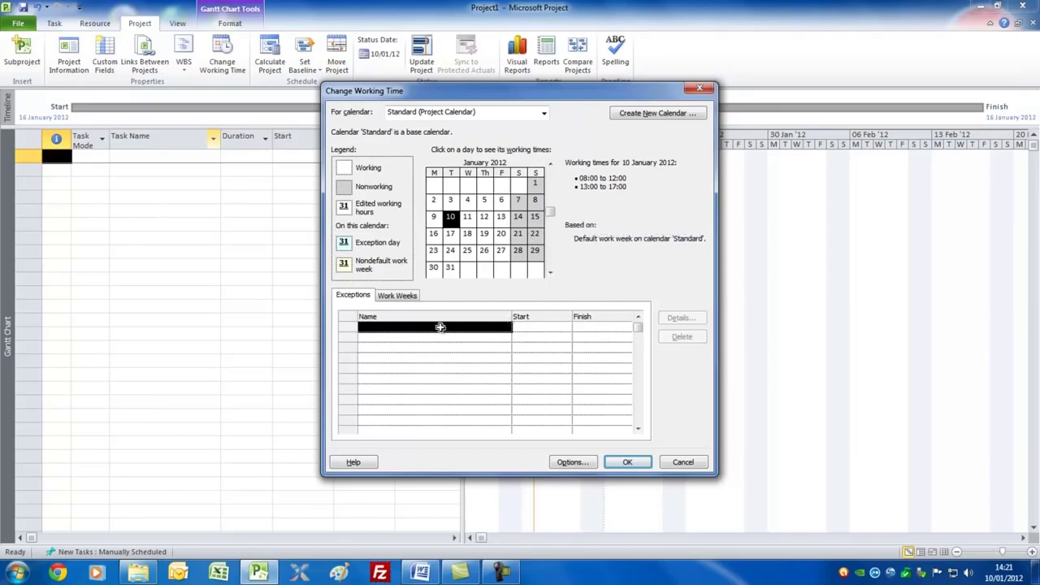
pyautogui.click(395, 326)
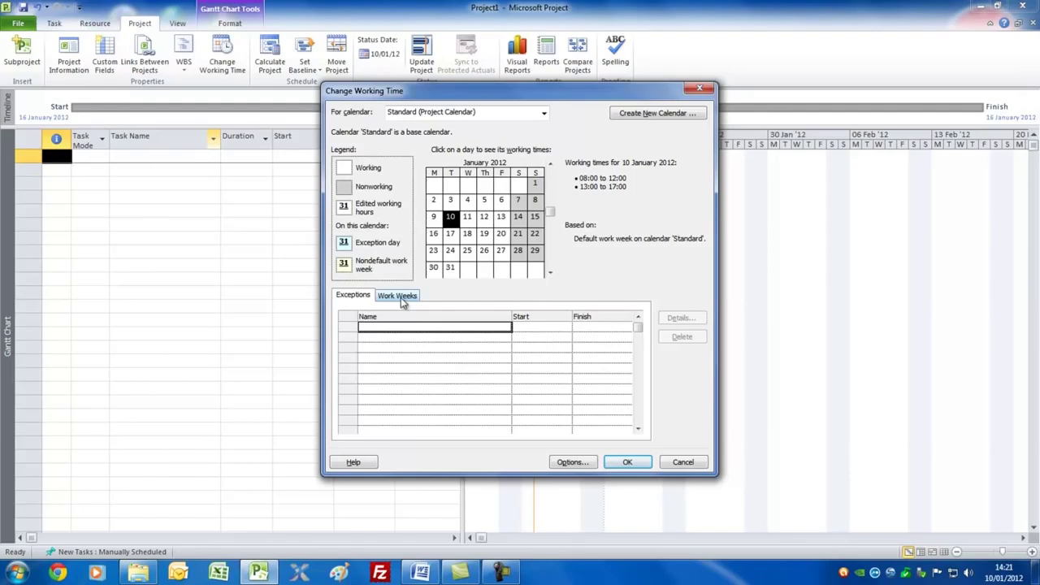
pyautogui.click(401, 297)
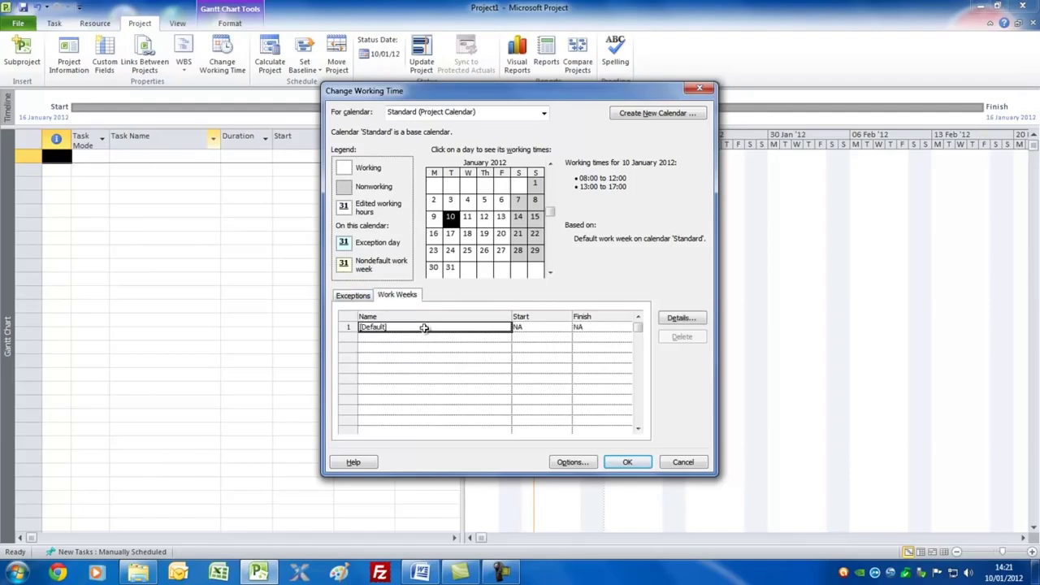
pyautogui.click(578, 463)
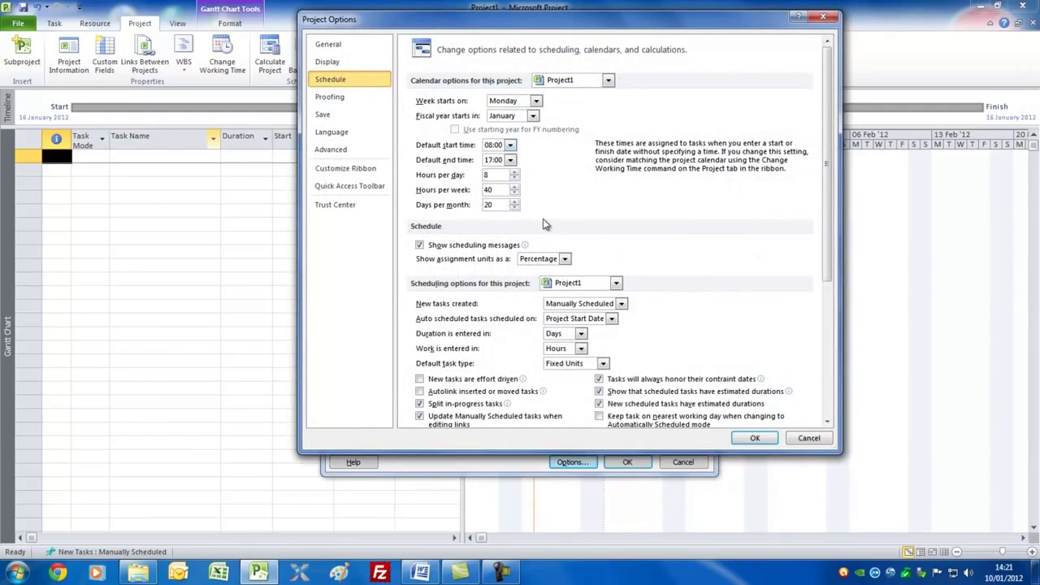
pyautogui.click(753, 439)
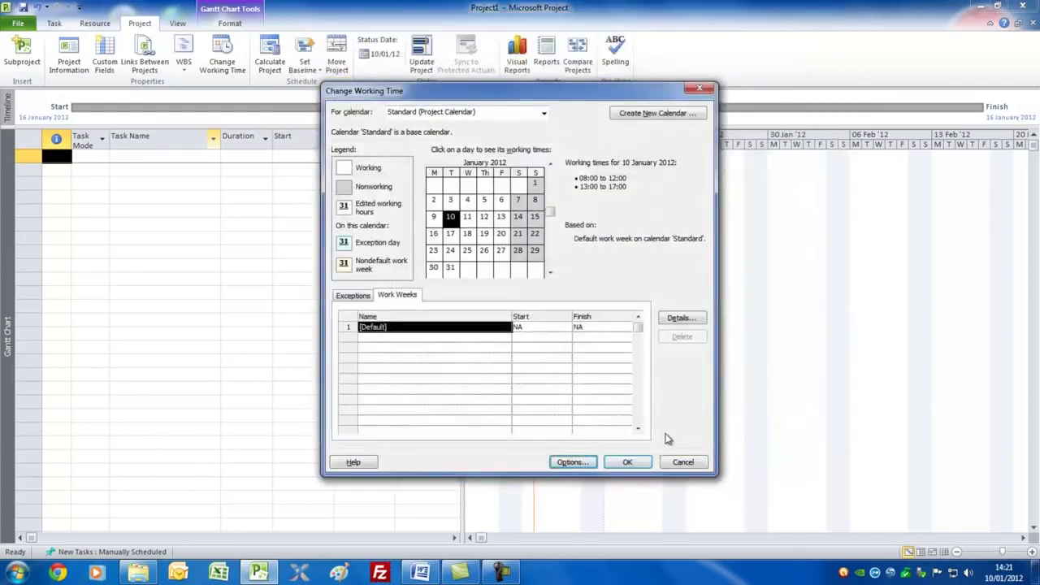
pyautogui.click(628, 463)
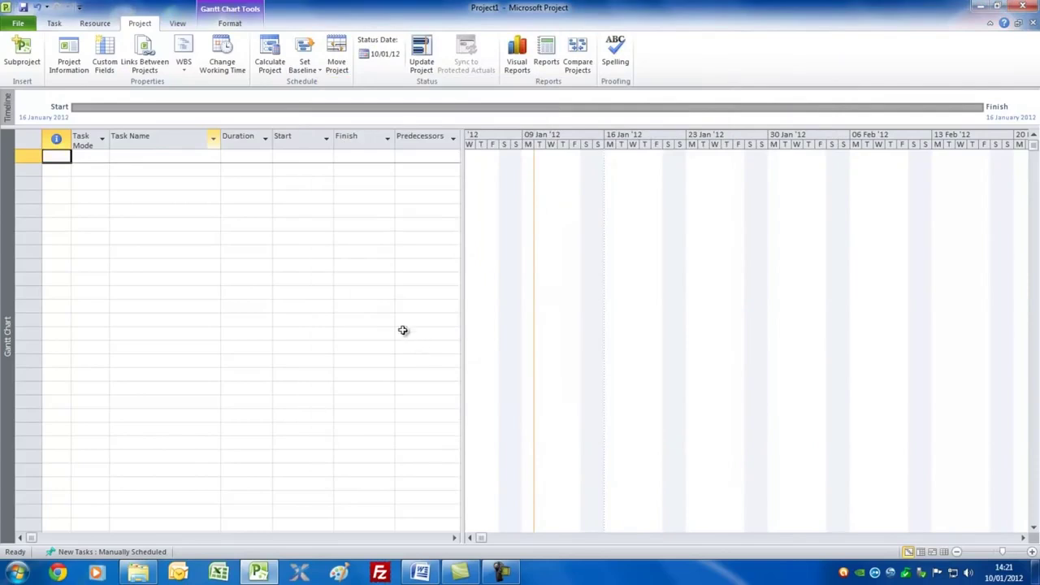
# Enter a first task named "start" in the task table
pyautogui.click(138, 158)
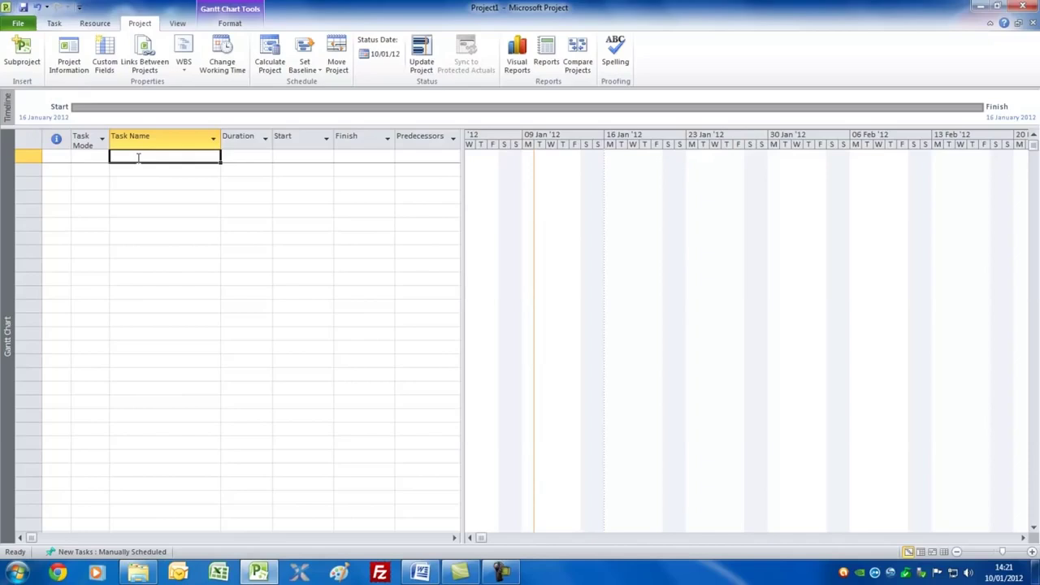
pyautogui.write('start')
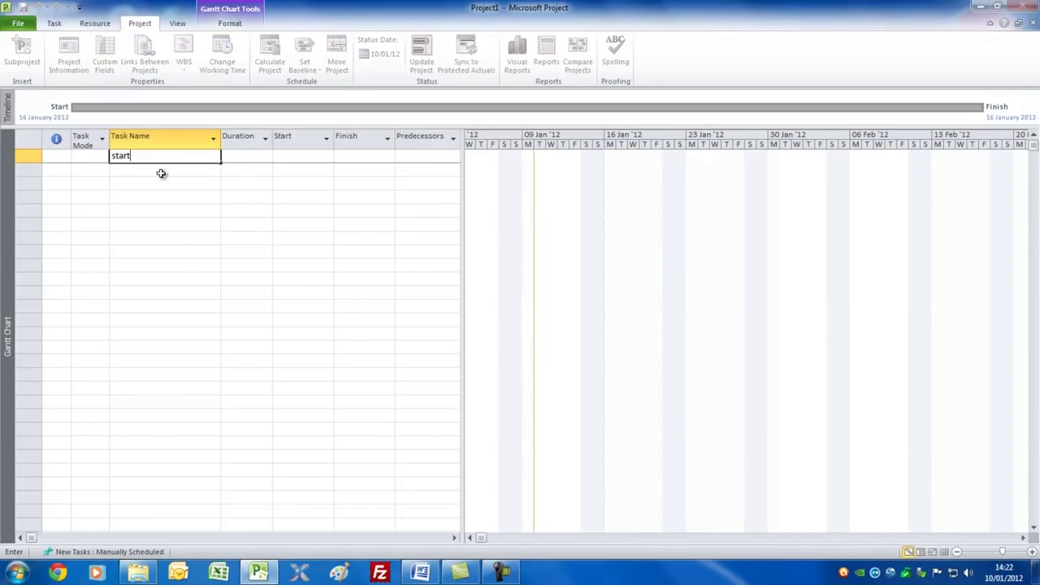
pyautogui.click(161, 173)
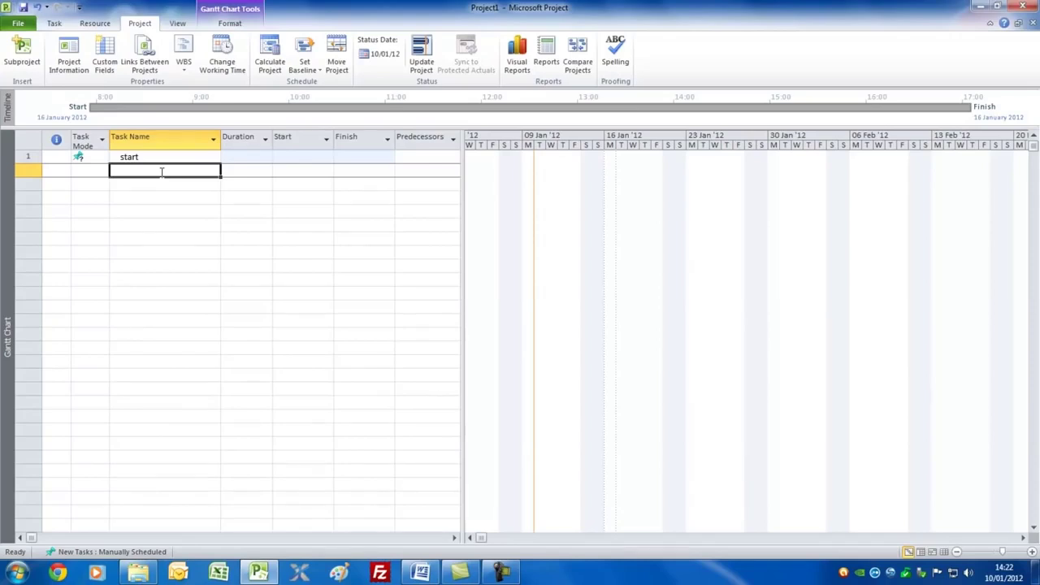
# Switch the "start" task from manual scheduling to Auto Schedule
pyautogui.click(85, 156)
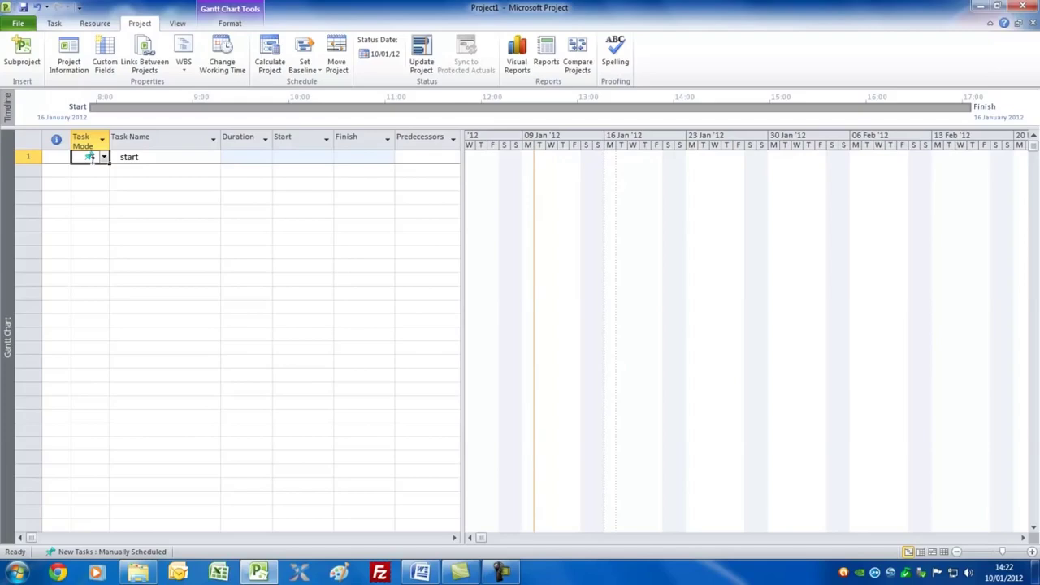
pyautogui.click(54, 22)
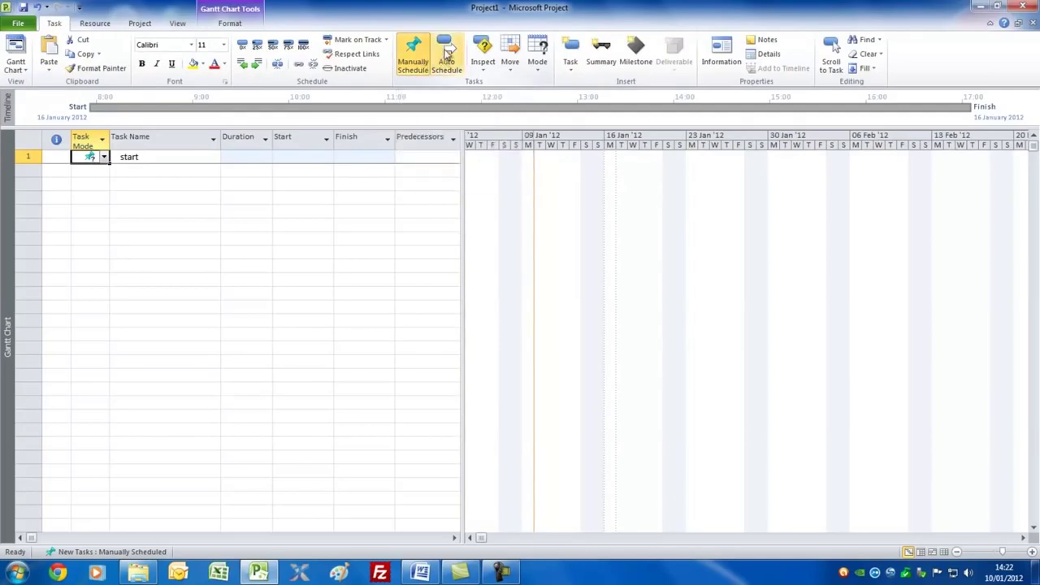
pyautogui.click(450, 51)
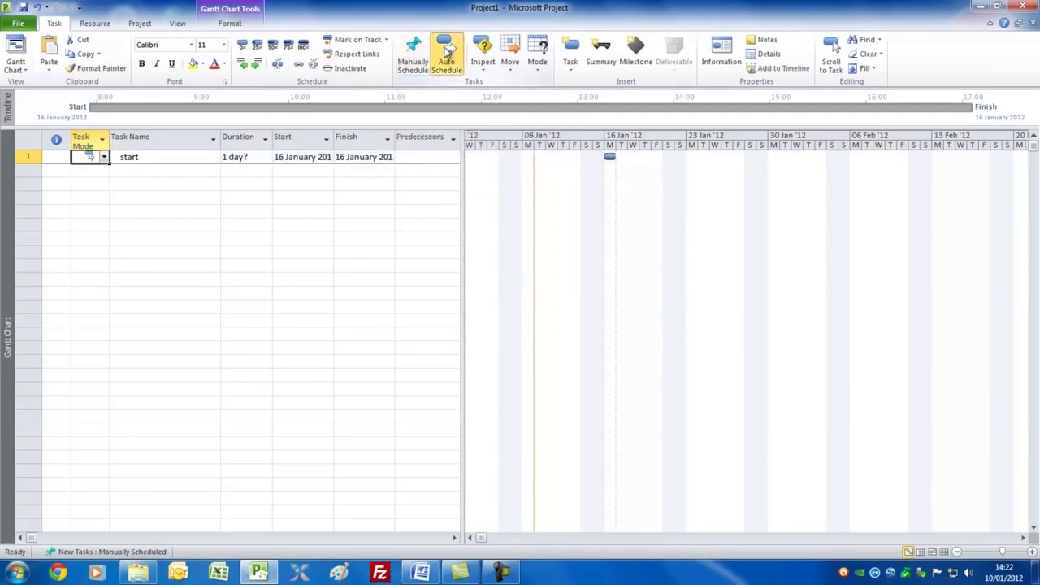
# Set new tasks in this project to be created as Auto Scheduled in the schedule options
pyautogui.click(18, 24)
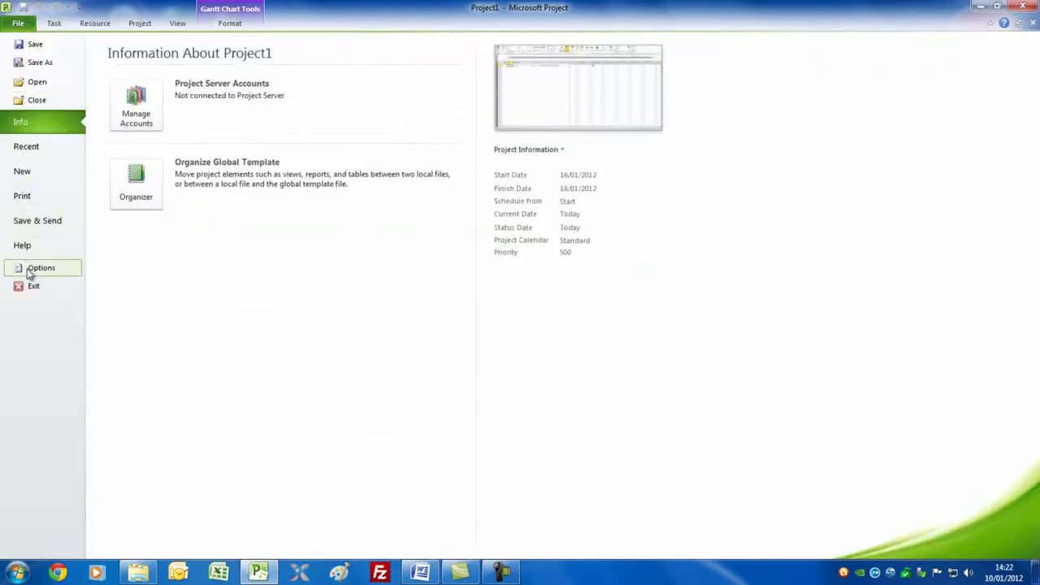
pyautogui.click(33, 269)
pyautogui.click(330, 79)
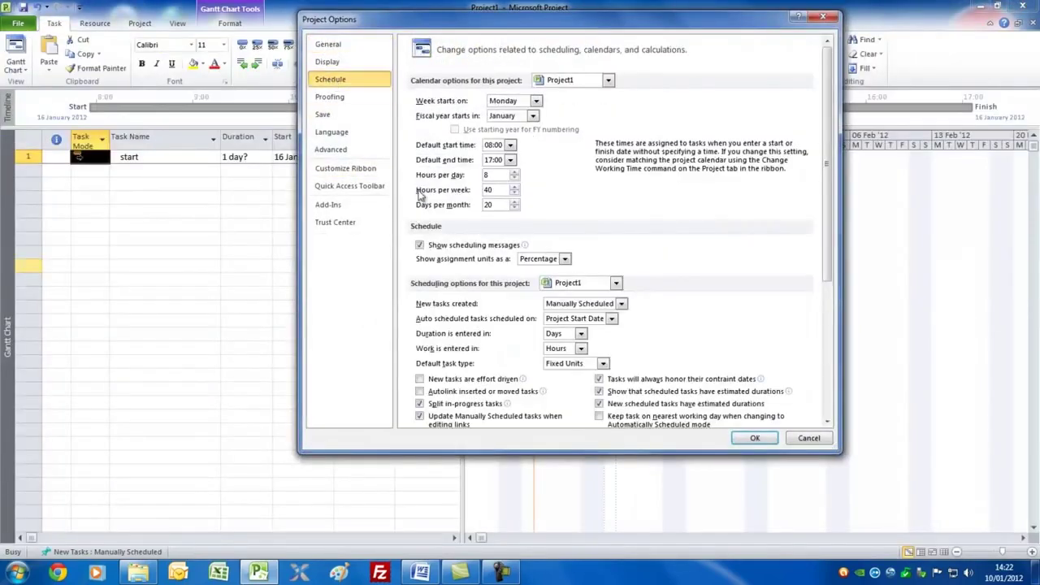
pyautogui.click(622, 304)
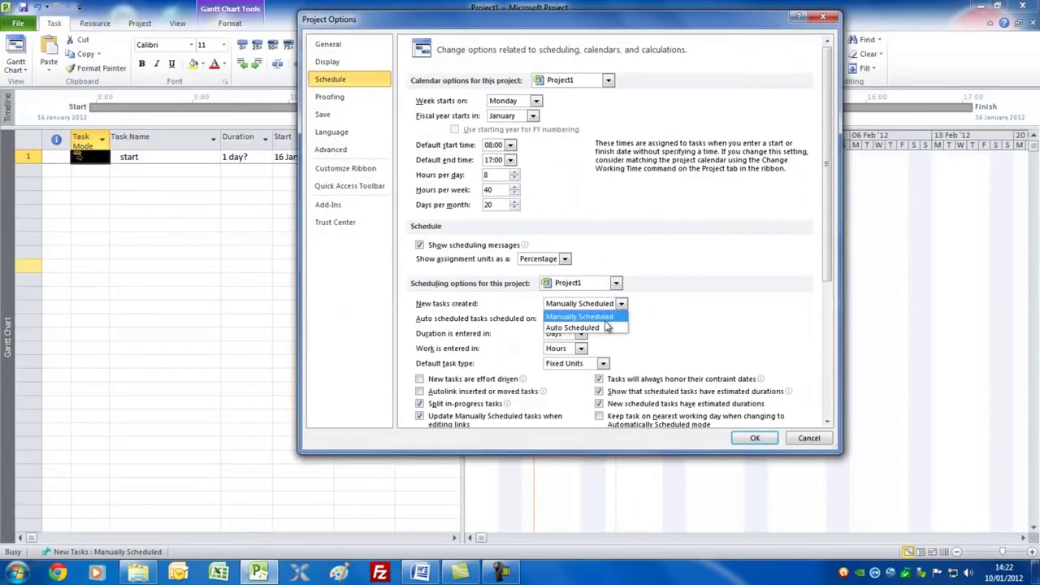
pyautogui.click(606, 329)
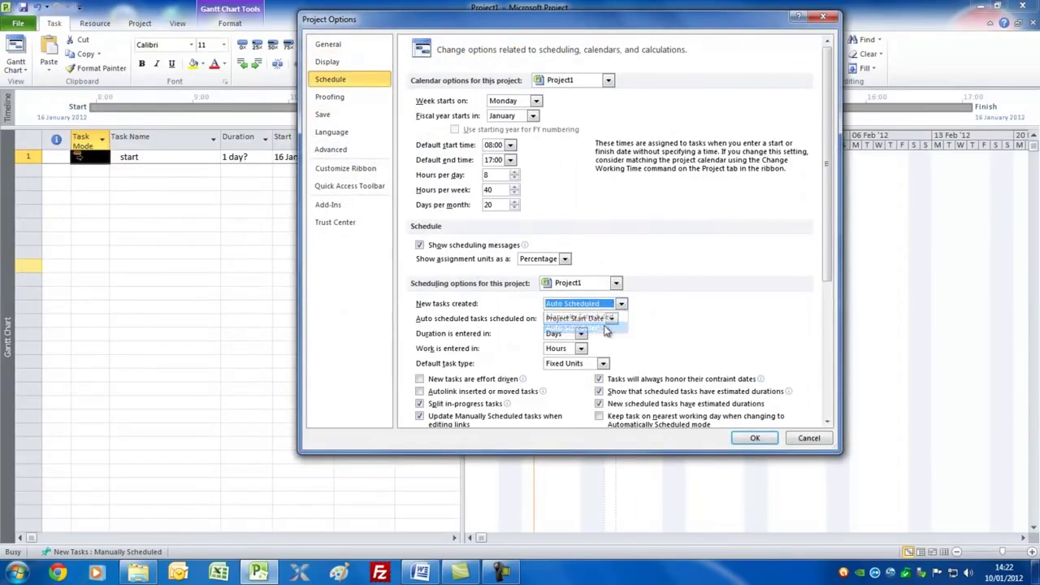
pyautogui.click(750, 440)
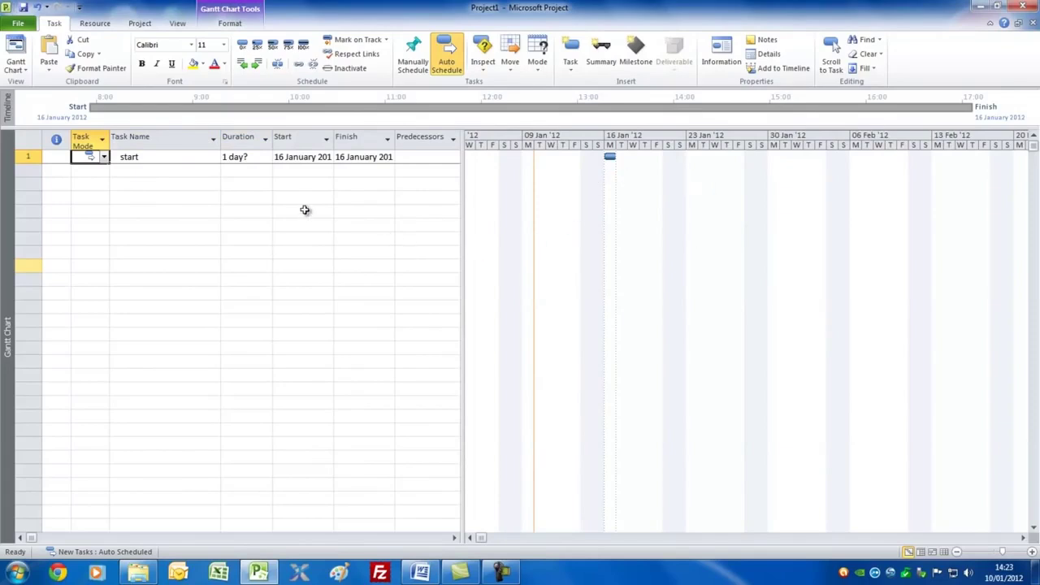
# Widen the task table to show all its columns and review the list of built-in tables
pyautogui.moveTo(463, 213); pyautogui.dragTo(706, 236)
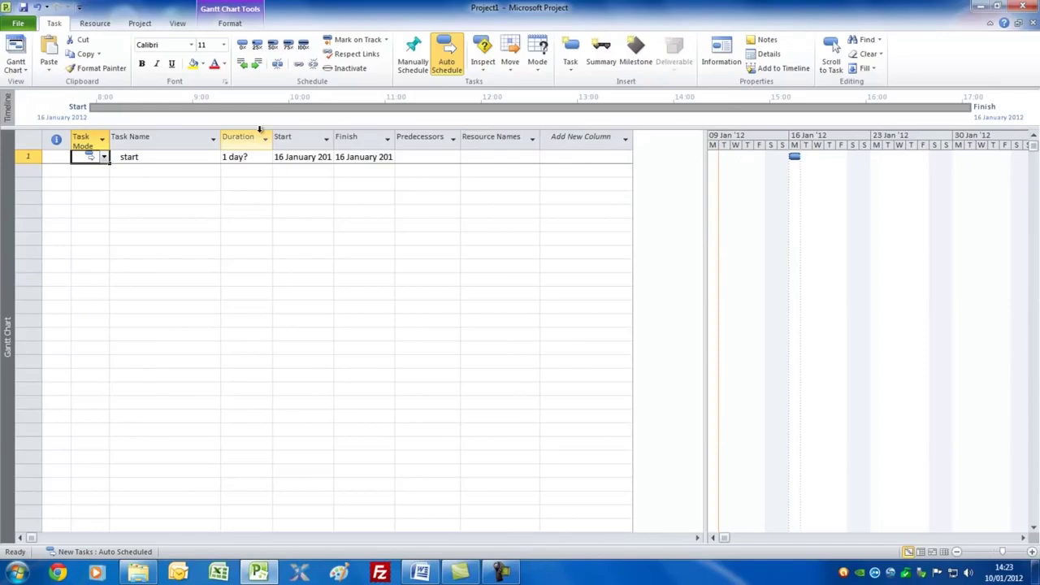
pyautogui.click(179, 24)
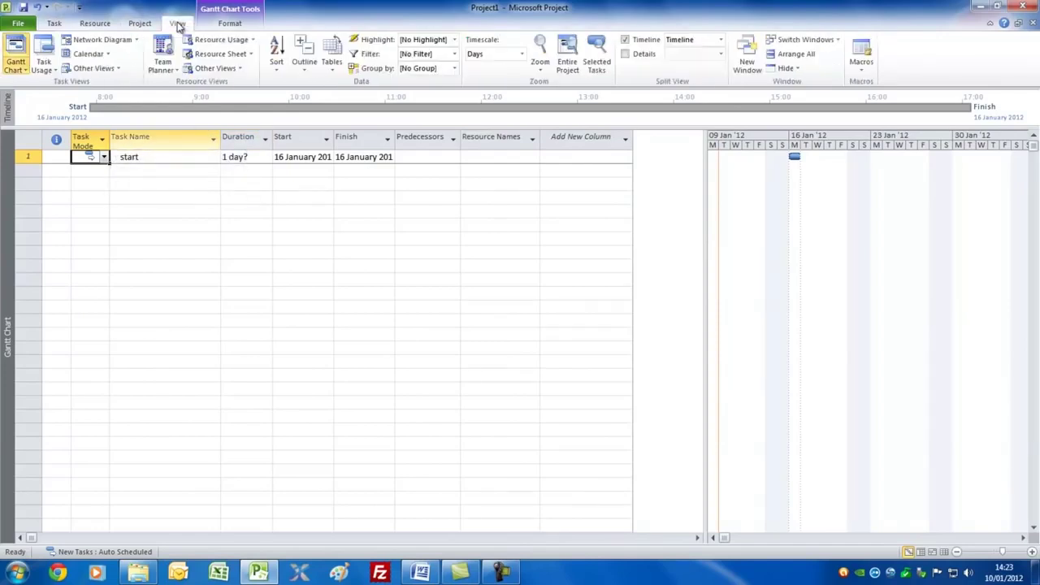
pyautogui.click(333, 69)
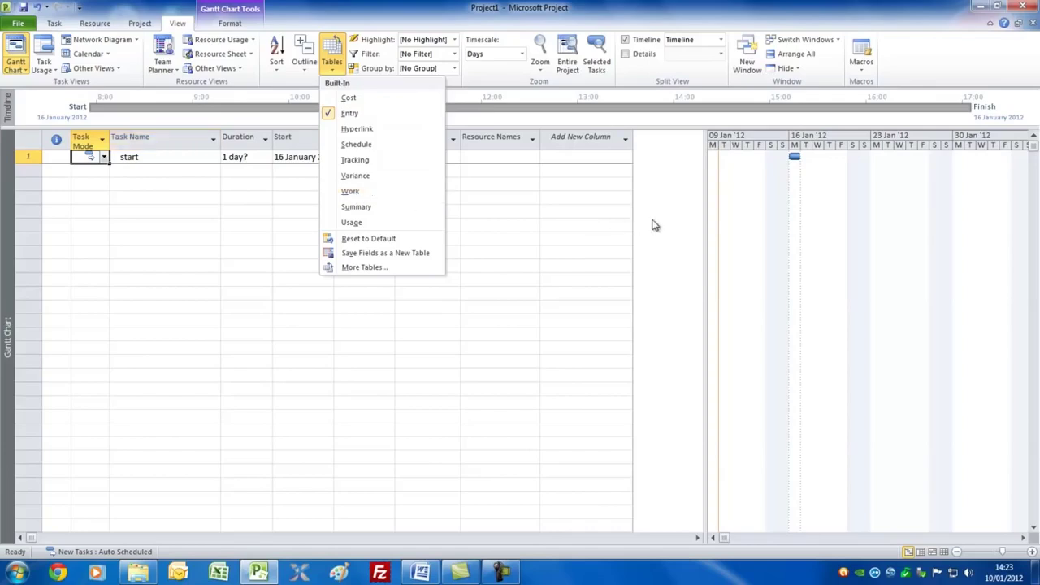
pyautogui.click(702, 223)
# Narrow the task table so it ends after the Duration column, and add tasks named Plan, Design and Build below start
pyautogui.moveTo(701, 223); pyautogui.dragTo(275, 200)
pyautogui.click(139, 172)
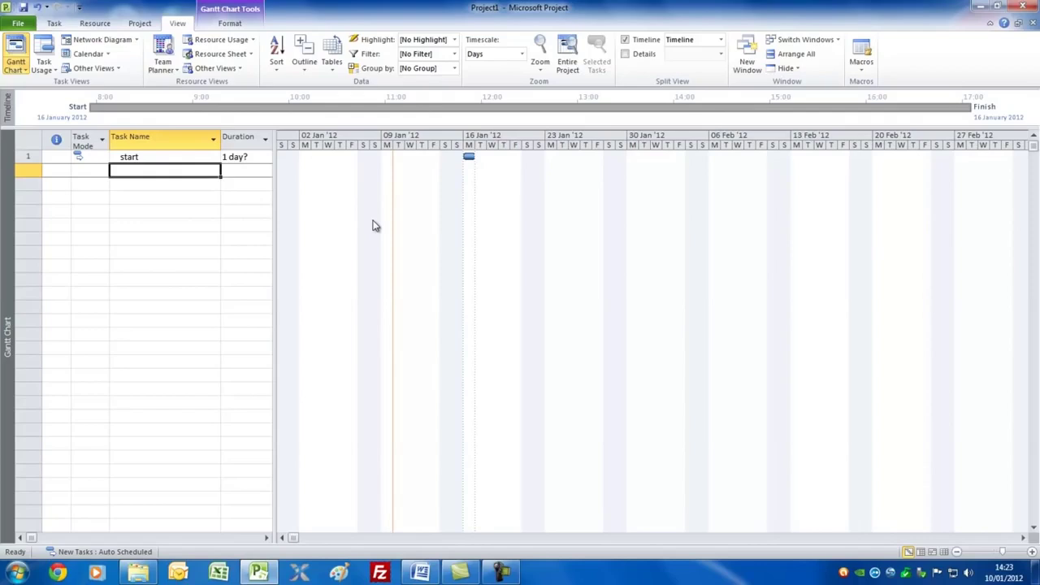
pyautogui.write('Plan')
pyautogui.press('Return')
pyautogui.write('Design')
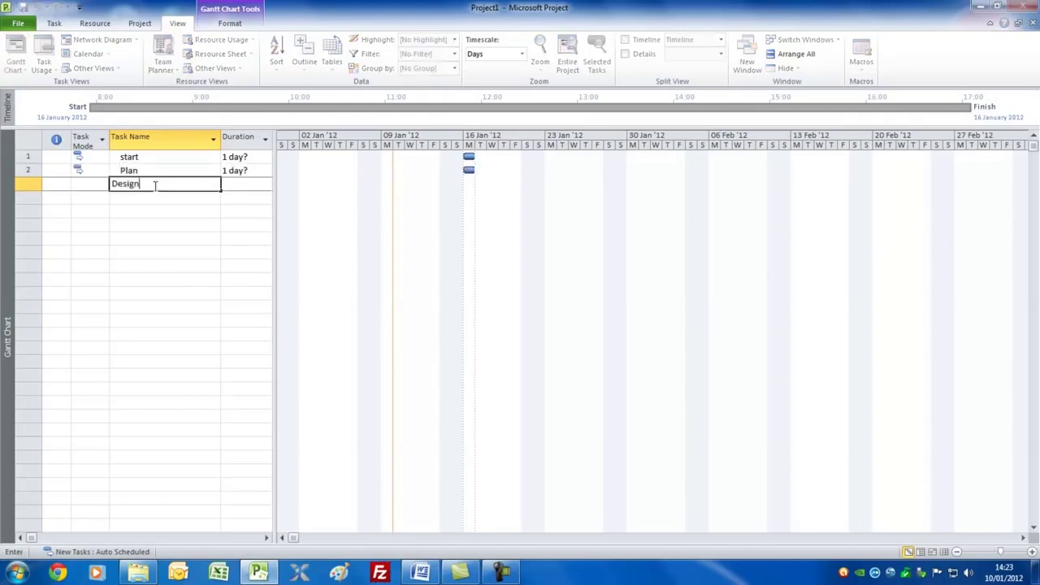
pyautogui.press('Return')
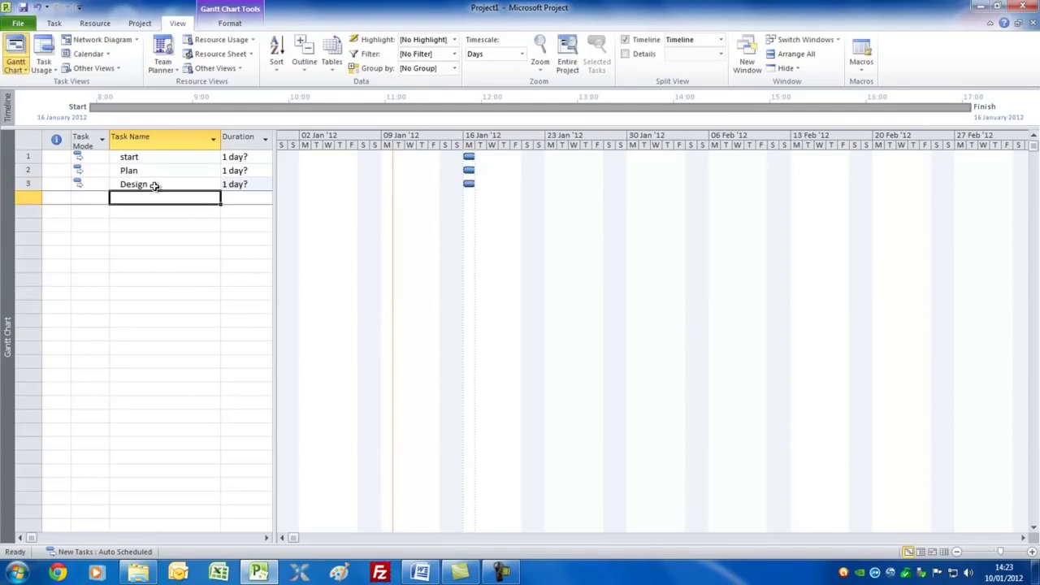
pyautogui.write('Build')
pyautogui.press('Return')
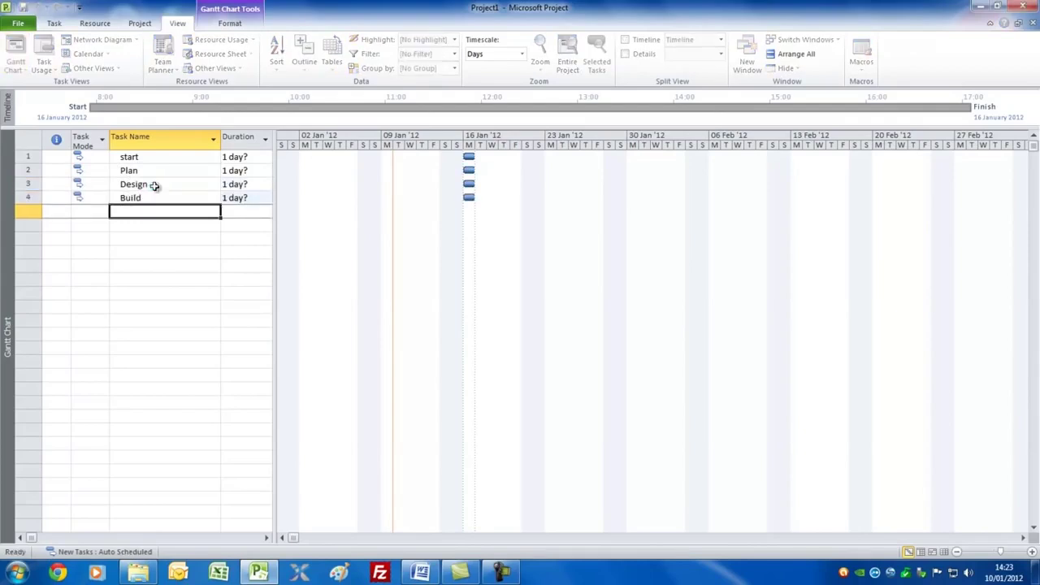
# Add tasks named Test, Install, Handover and finish below the Build task
pyautogui.write('Test')
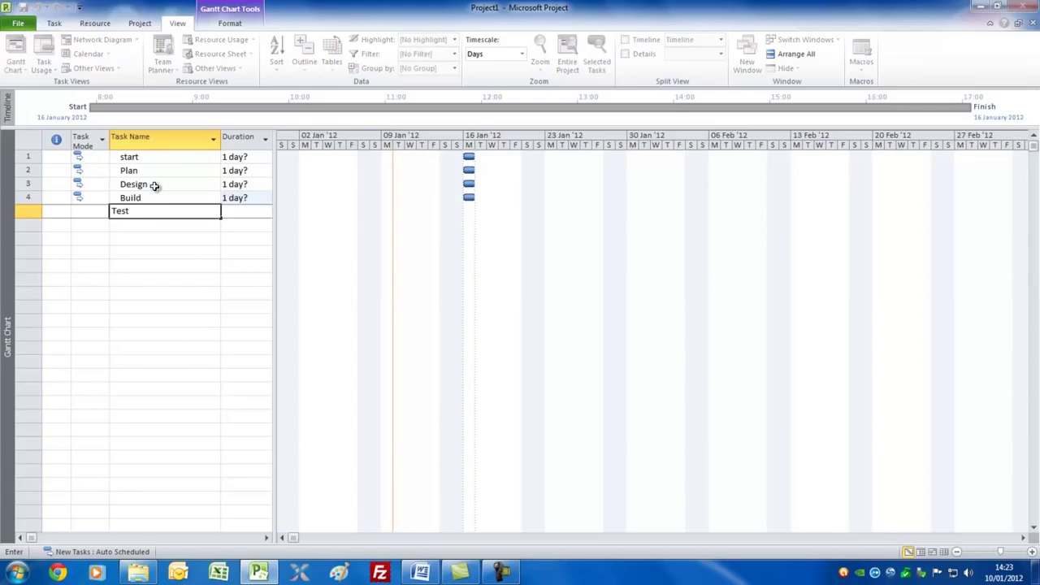
pyautogui.press('Return')
pyautogui.write('Ins')
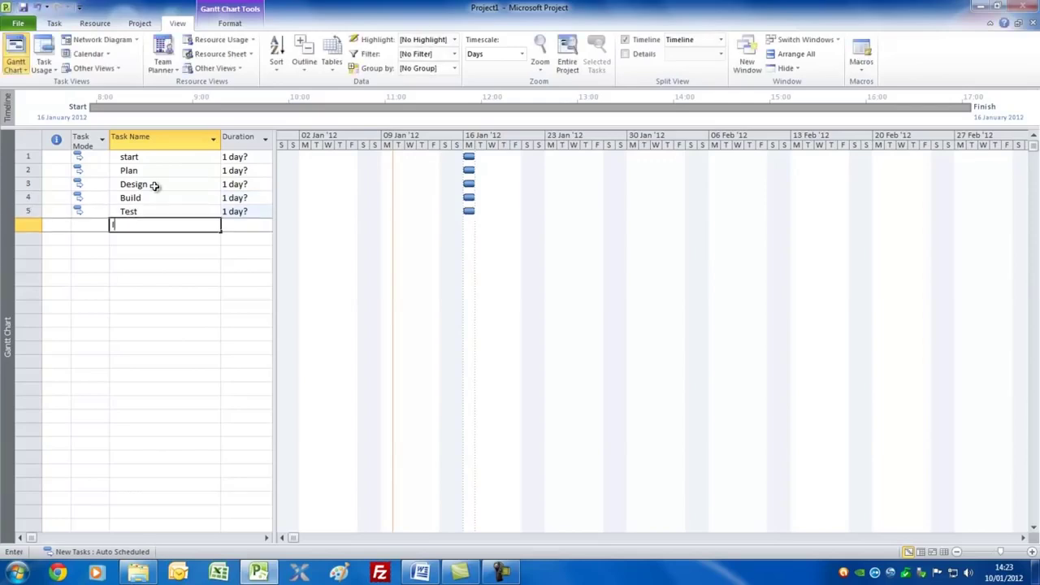
pyautogui.write('tall')
pyautogui.press('Return')
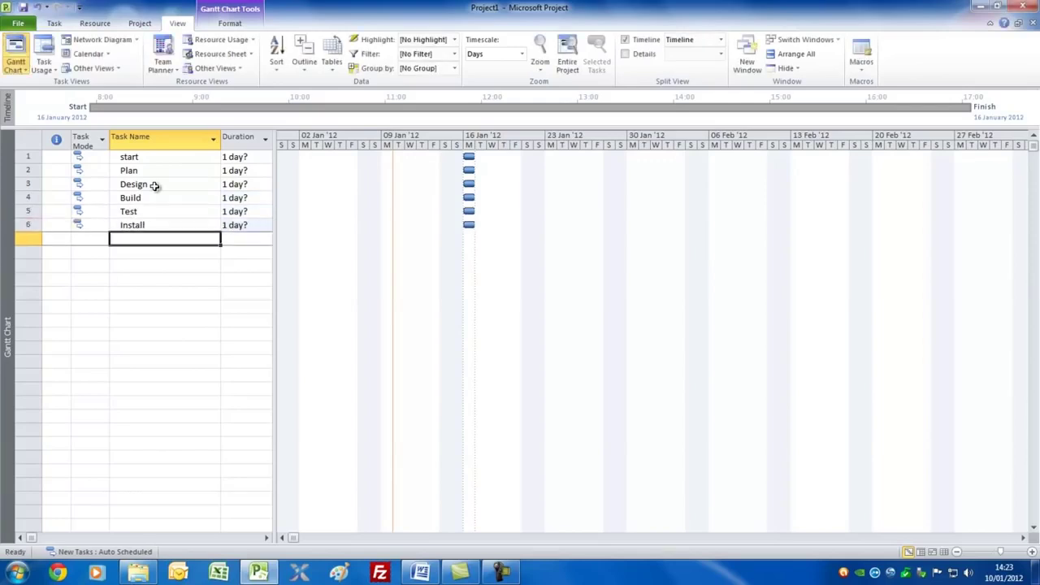
pyautogui.write('Hando')
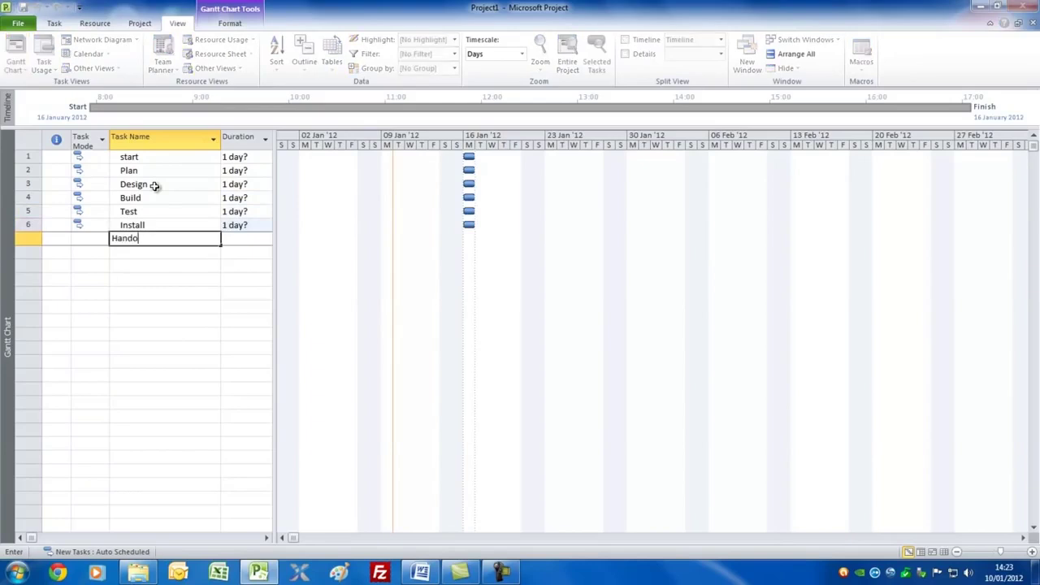
pyautogui.write('ver')
pyautogui.press('Return')
pyautogui.write('finish')
pyautogui.press('Up')
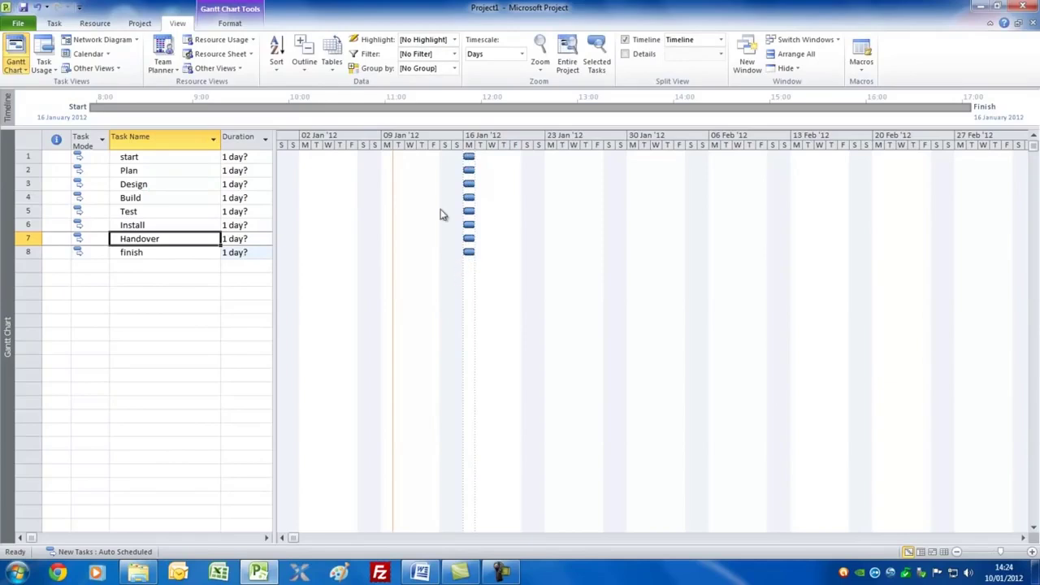
# Make the start task a milestone by setting its duration to 0 days
pyautogui.click(252, 156)
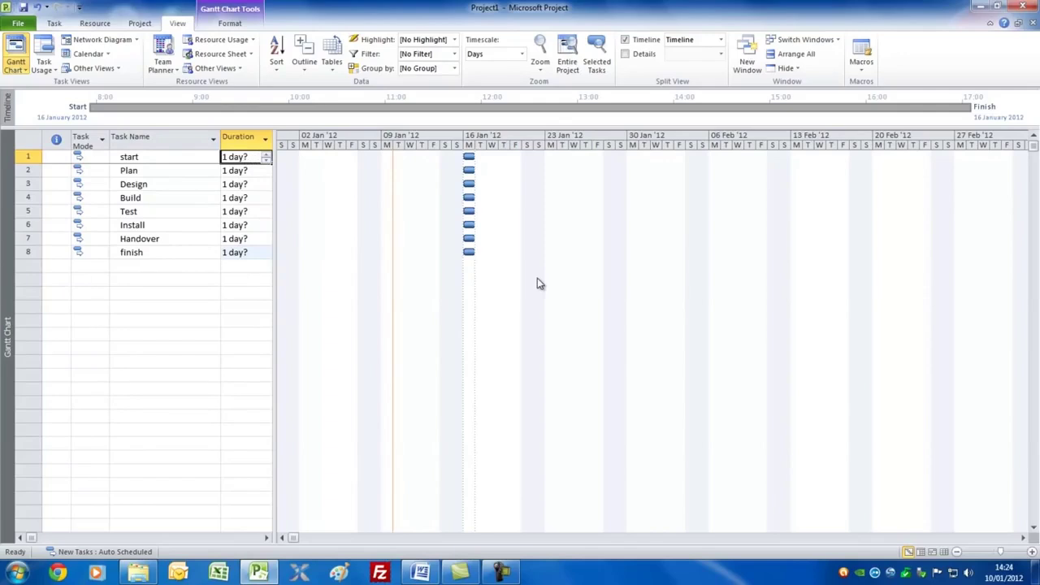
pyautogui.write('0')
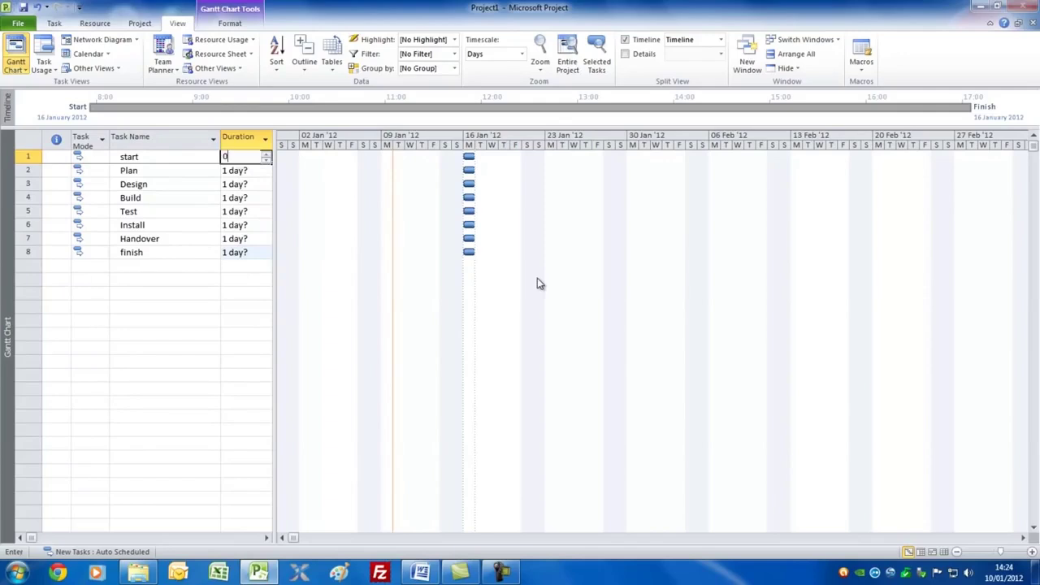
pyautogui.press('Return')
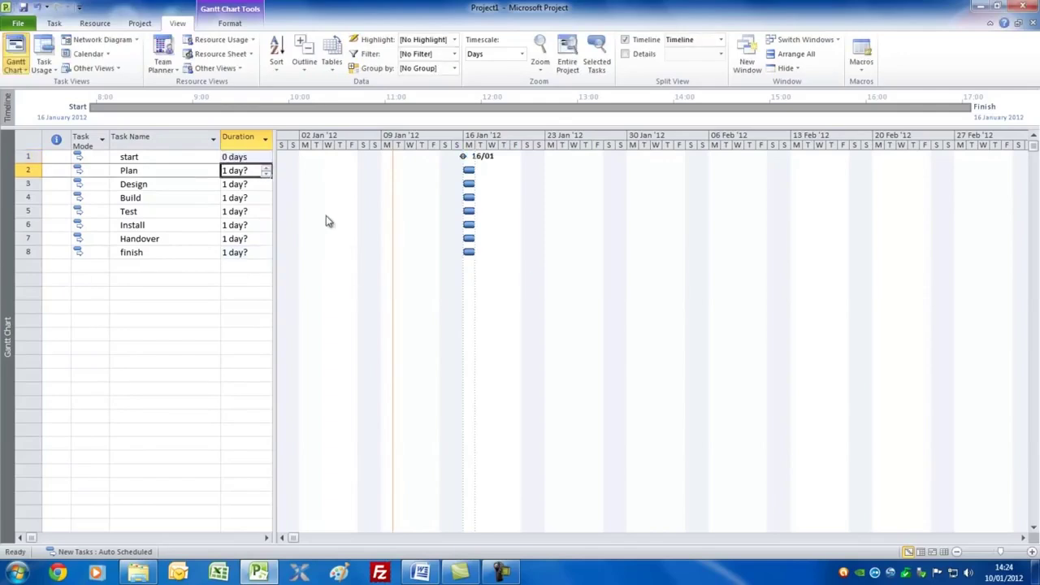
# Set the durations to 2 days for Plan, 5 days each for Design and Build, and 3 days for Test
pyautogui.click(268, 170)
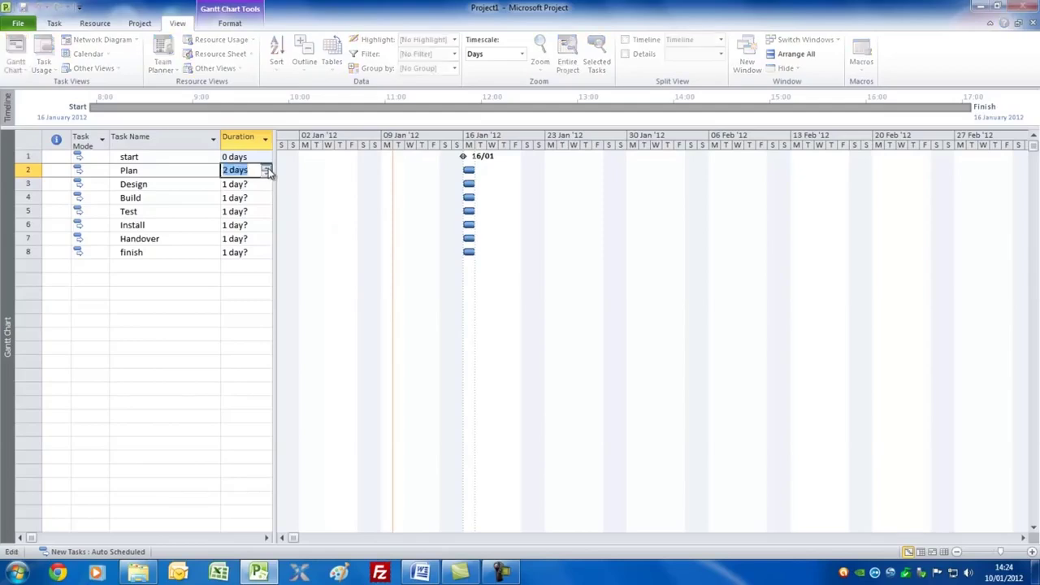
pyautogui.click(245, 184)
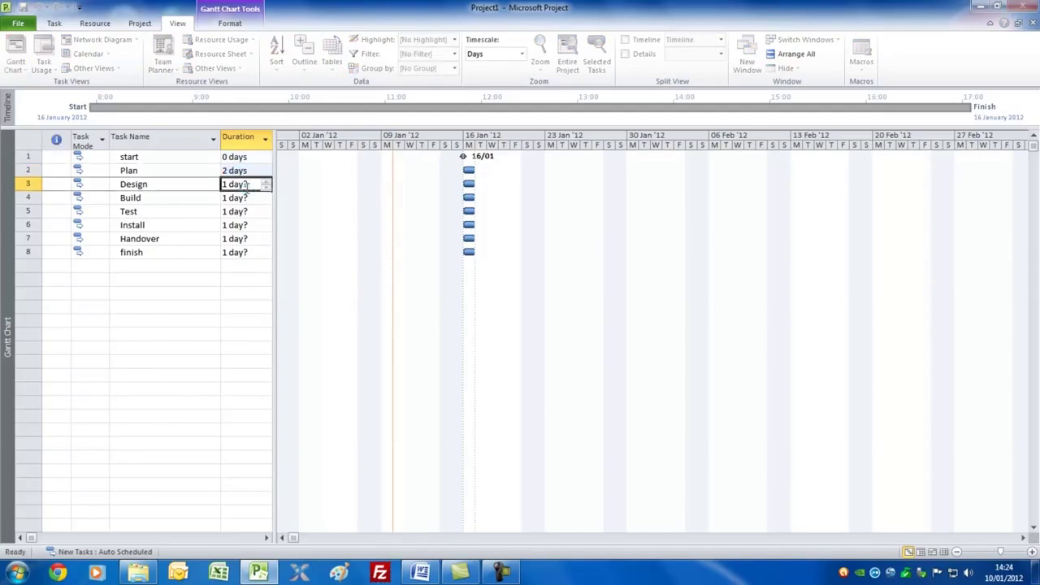
pyautogui.write('5')
pyautogui.press('Return')
pyautogui.write('5')
pyautogui.press('Return')
pyautogui.write('3')
pyautogui.press('Return')
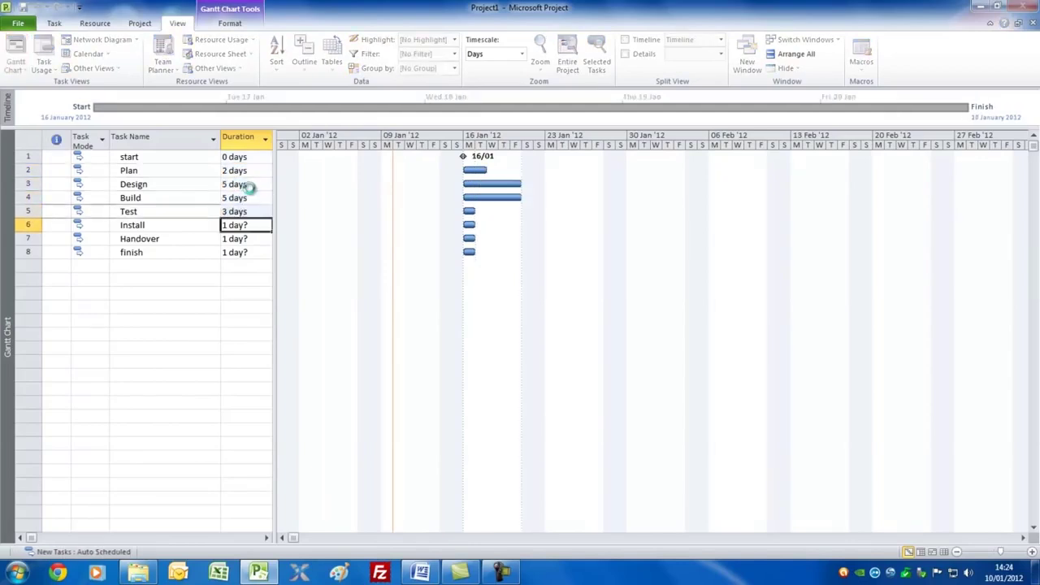
# Set the durations to 3 days for Install, 1 day for Handover and 0 days for finish
pyautogui.write('3')
pyautogui.press('Return')
pyautogui.write('1')
pyautogui.press('Return')
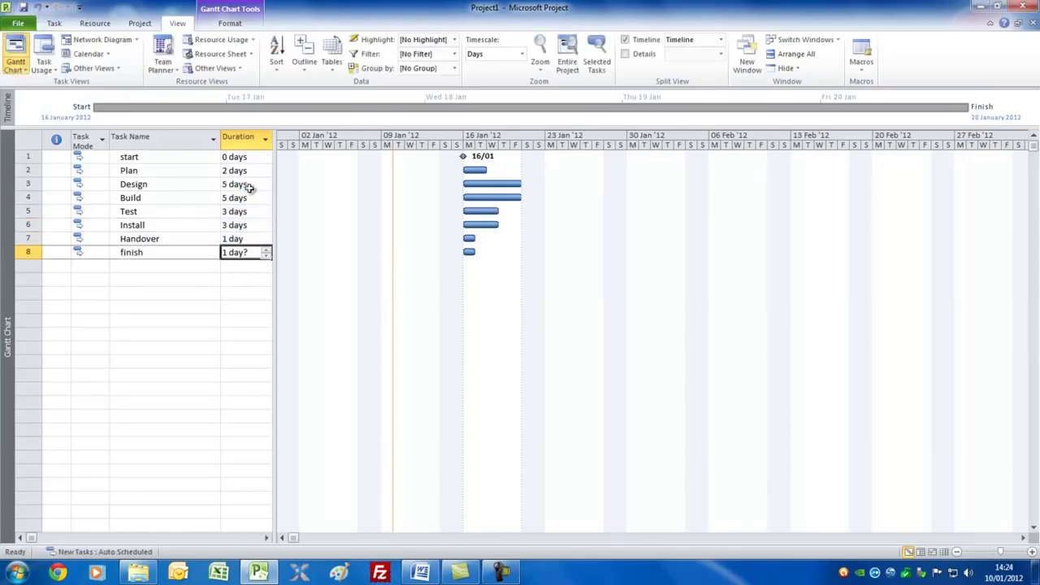
pyautogui.write('0')
pyautogui.press('Return')
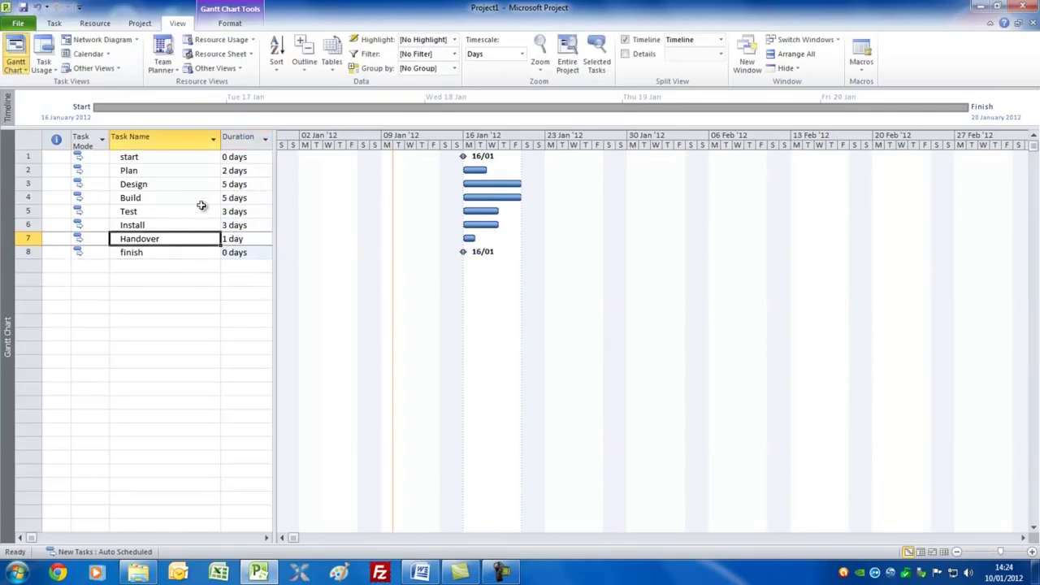
# Link all tasks from start to finish in sequence, and unlink them again
pyautogui.click(178, 157)
pyautogui.moveTo(178, 156); pyautogui.dragTo(158, 251)
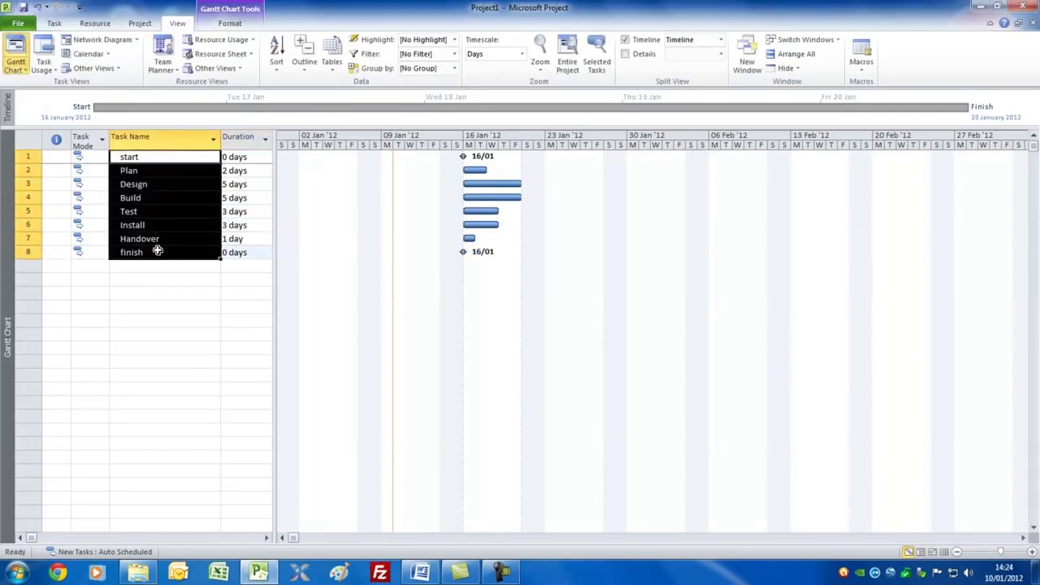
pyautogui.click(55, 23)
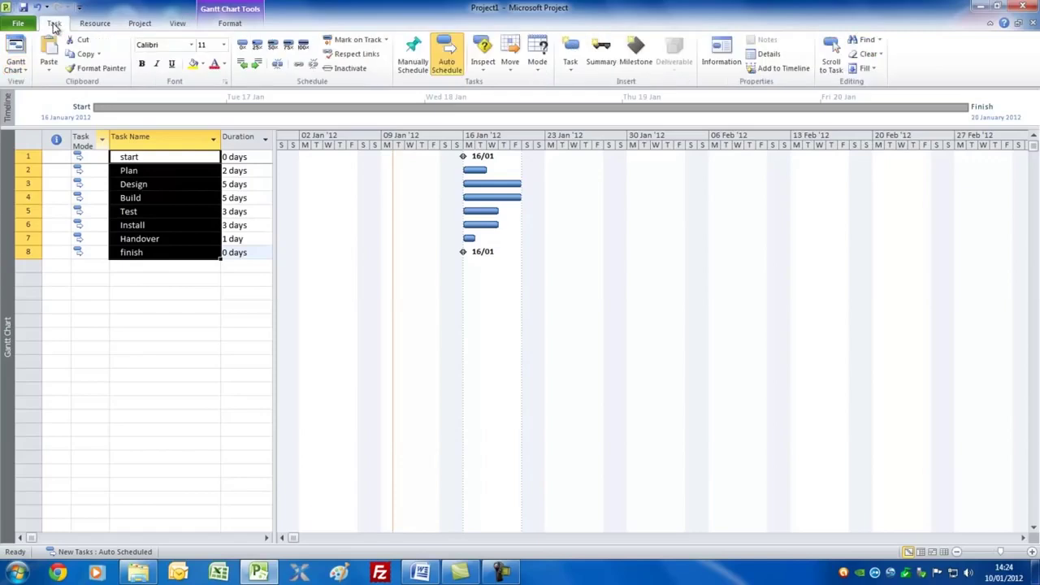
pyautogui.click(300, 70)
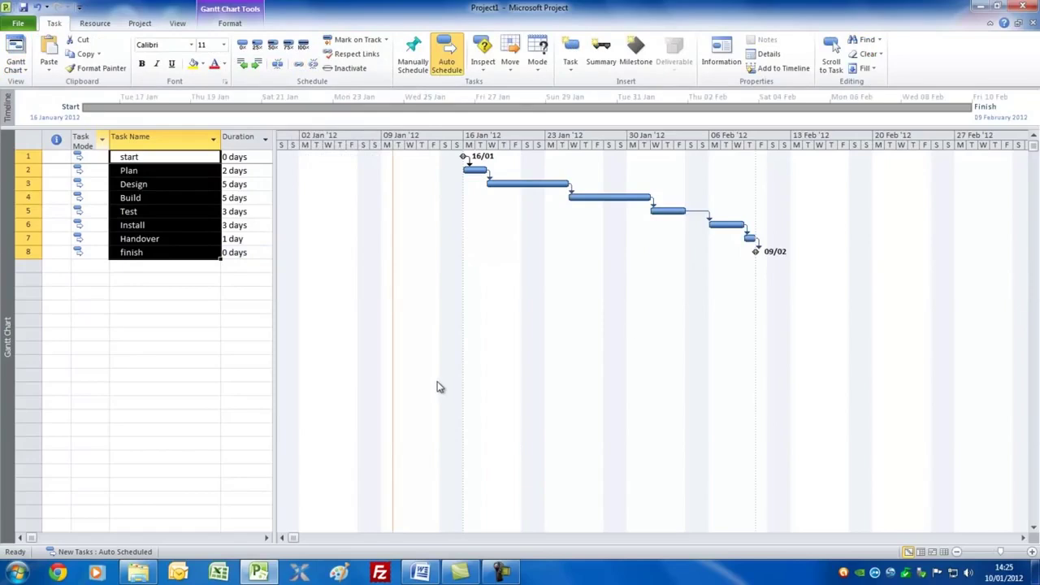
pyautogui.click(317, 70)
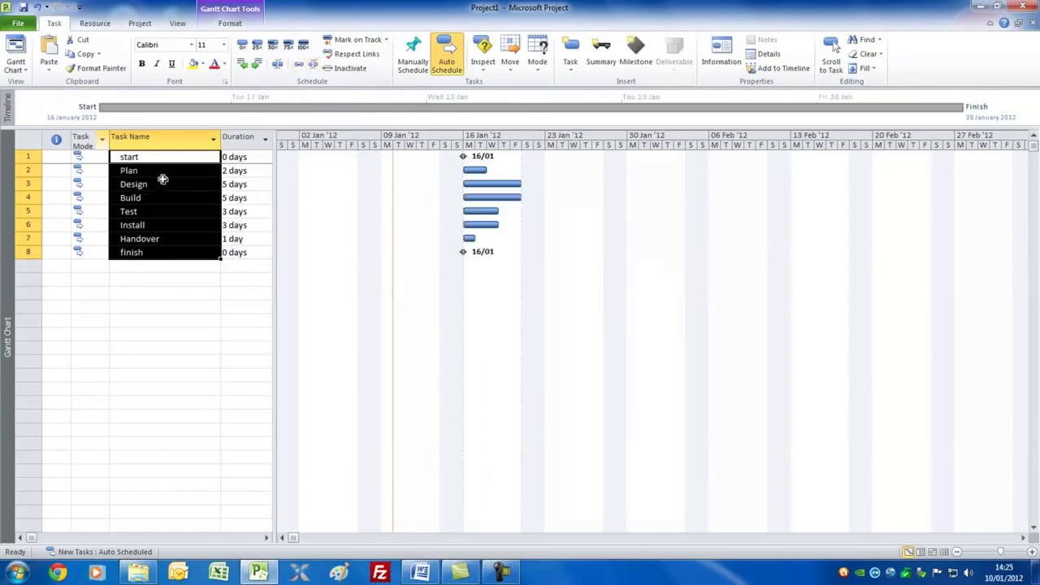
# Link the Plan bar to the Design bar directly in the Gantt chart, and undo that link
pyautogui.moveTo(474, 169)
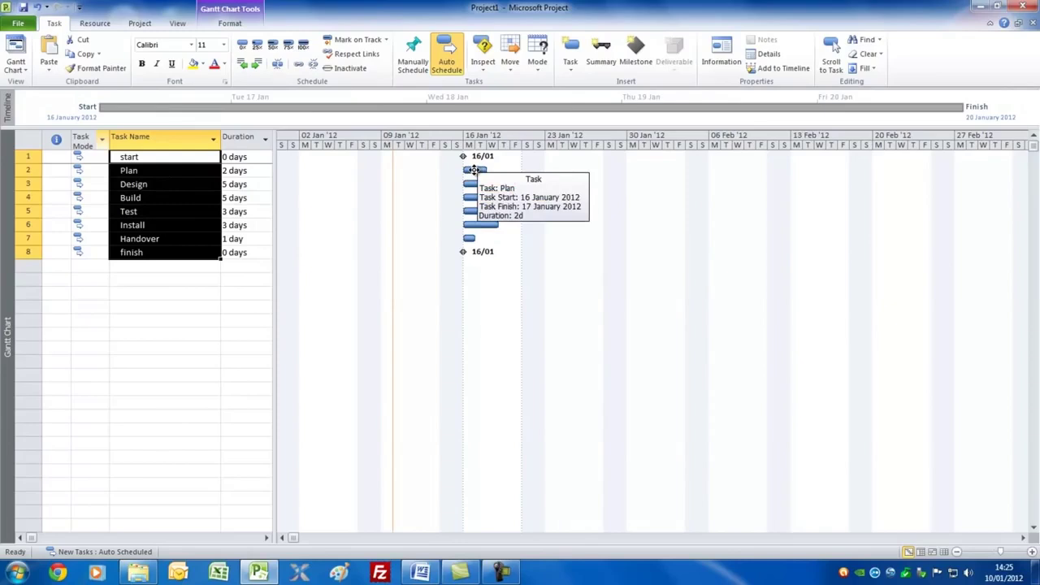
pyautogui.moveTo(474, 169); pyautogui.dragTo(474, 184)
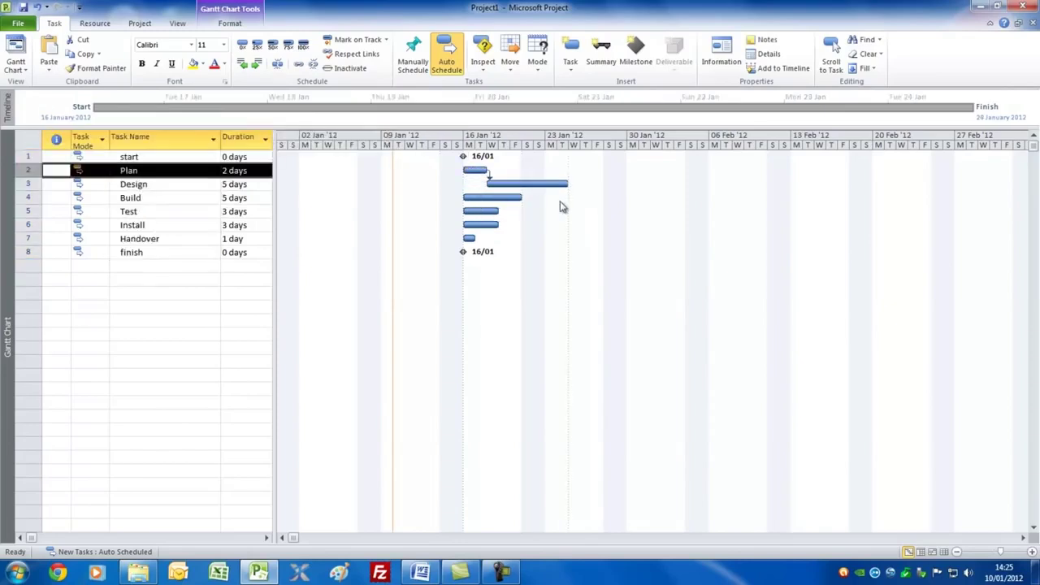
pyautogui.click(37, 8)
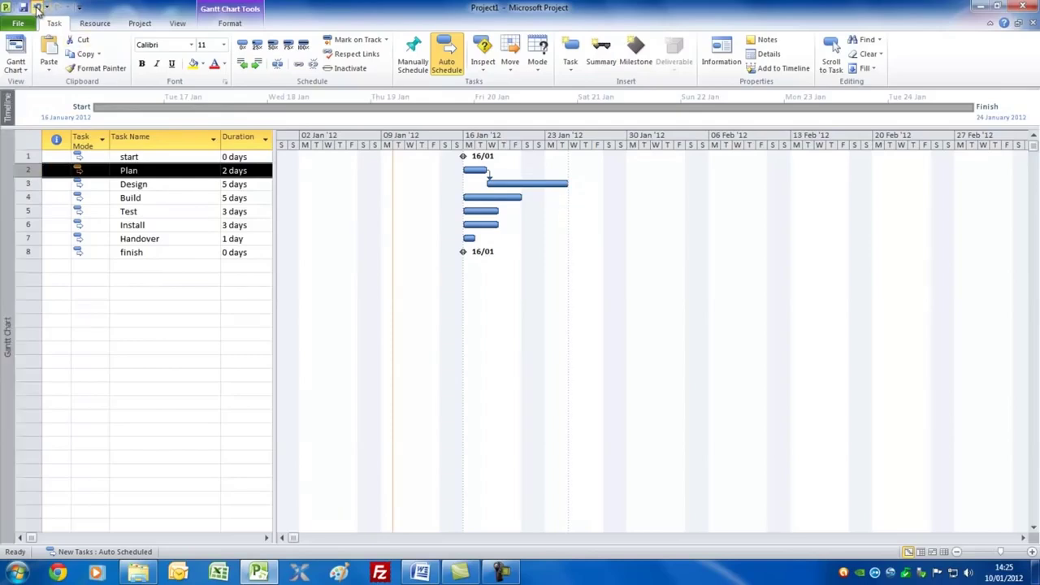
# Move the Design bar in the Gantt chart to start on 25 January 2012, and examine the constraint in its advanced task information
pyautogui.moveTo(482, 184); pyautogui.dragTo(588, 183)
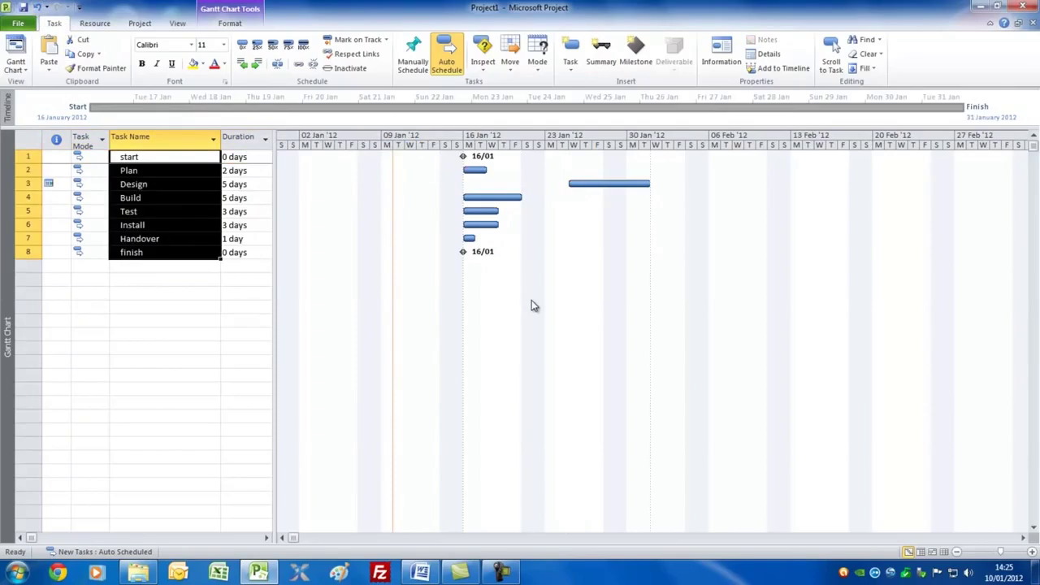
pyautogui.click(176, 184)
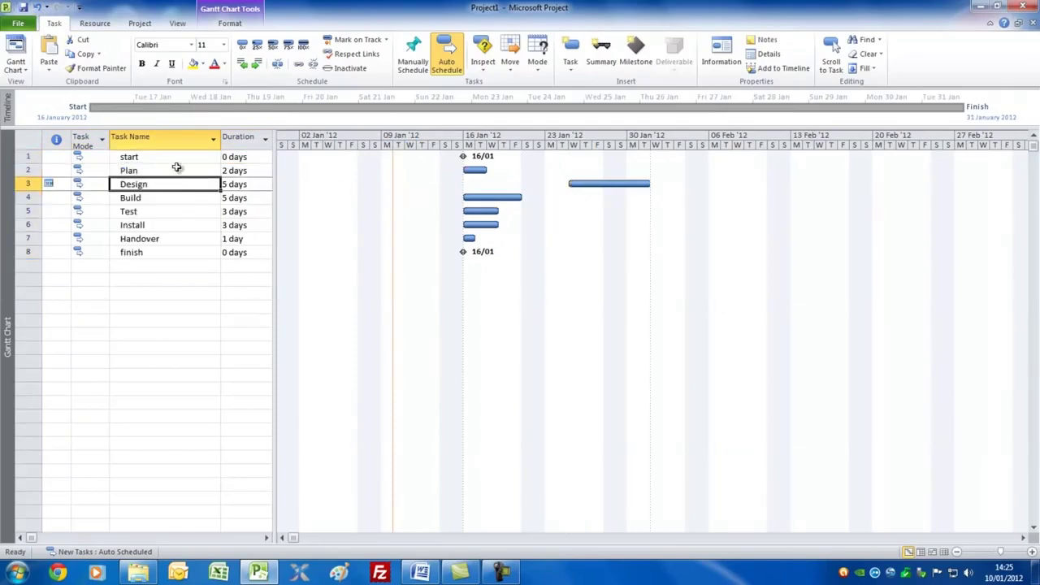
pyautogui.doubleClick(169, 183)
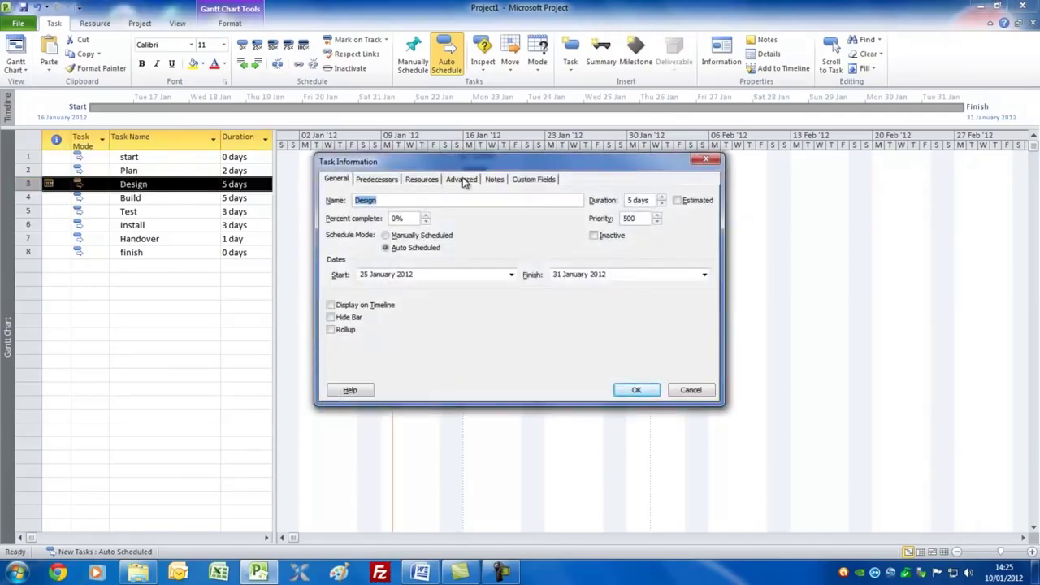
pyautogui.click(460, 180)
pyautogui.moveTo(562, 159); pyautogui.dragTo(577, 204)
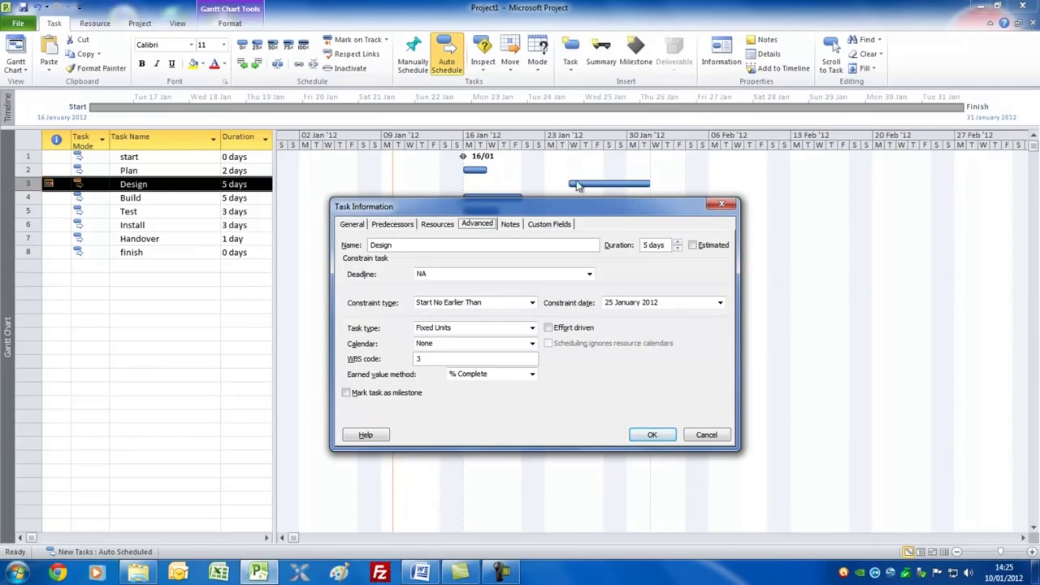
pyautogui.click(651, 437)
# Set the Design task's constraint type to As Soon As Possible in its advanced task information
pyautogui.doubleClick(168, 187)
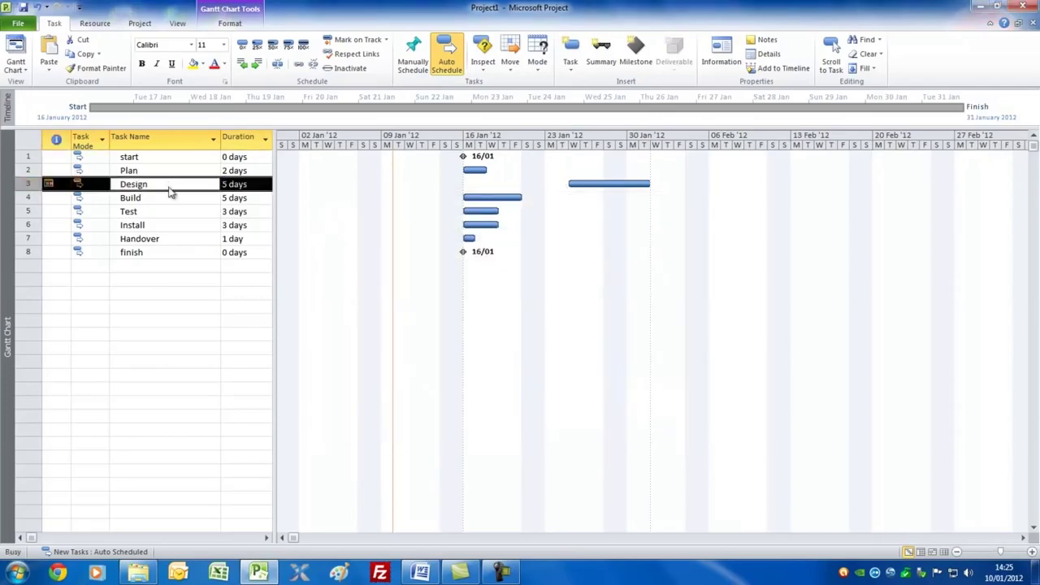
pyautogui.click(517, 258)
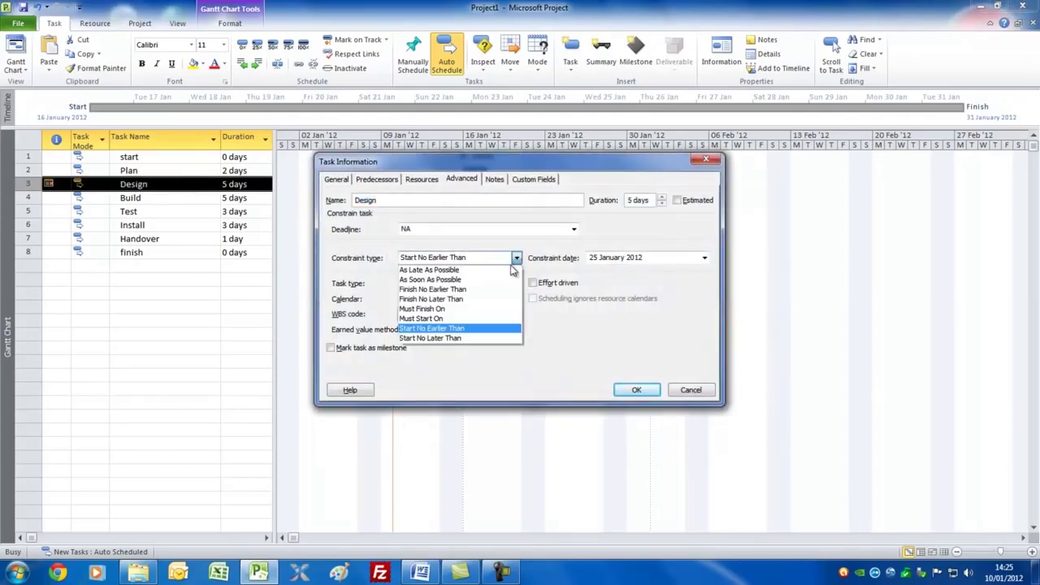
pyautogui.click(496, 284)
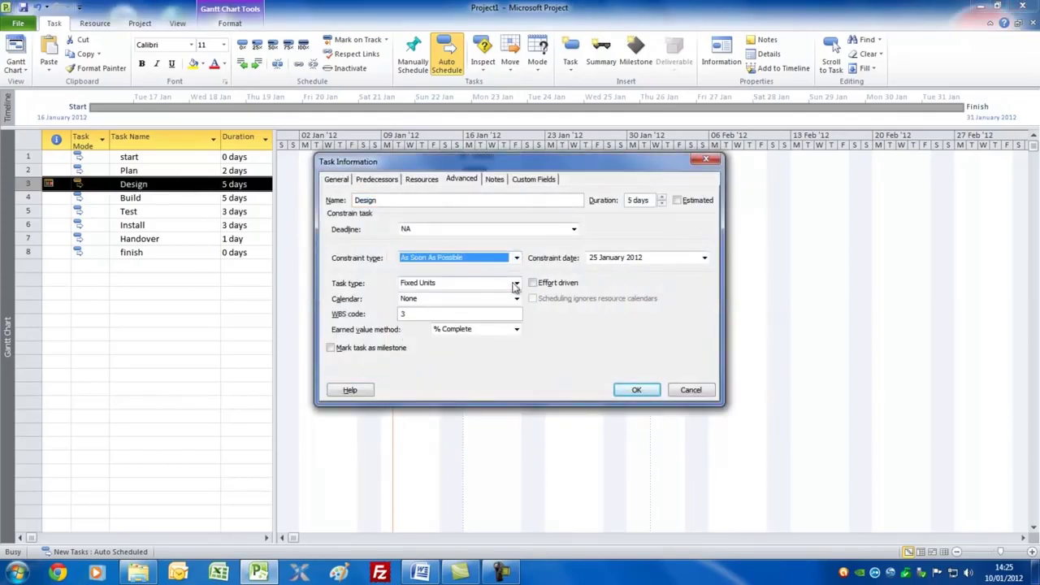
pyautogui.click(635, 389)
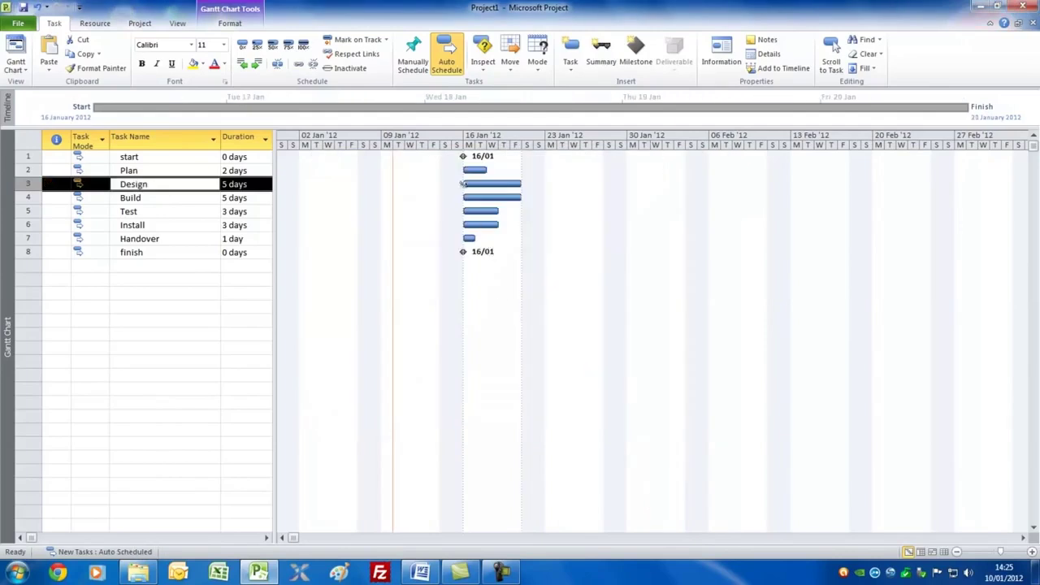
pyautogui.moveTo(473, 169)
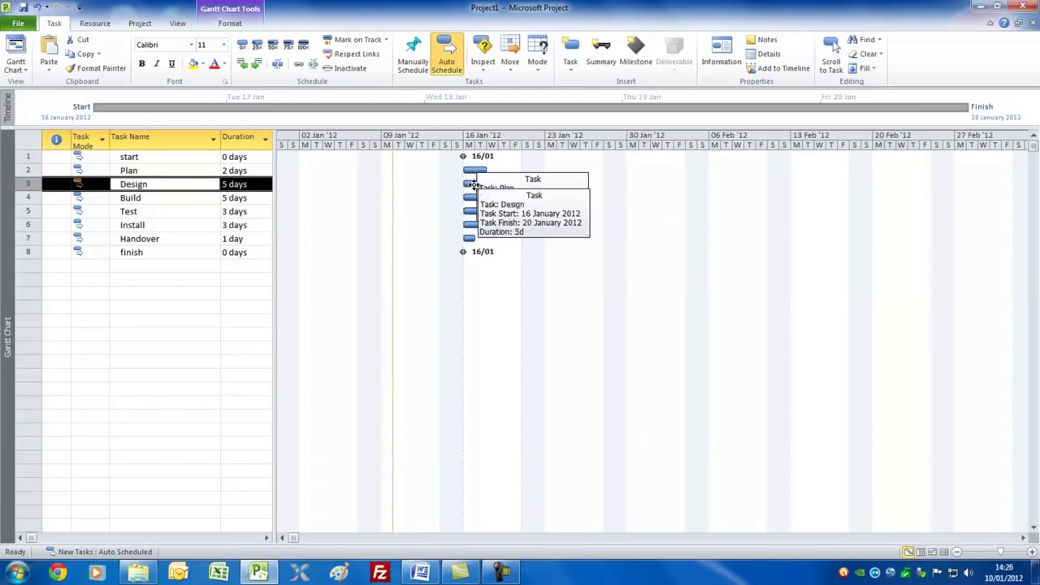
pyautogui.click(56, 182)
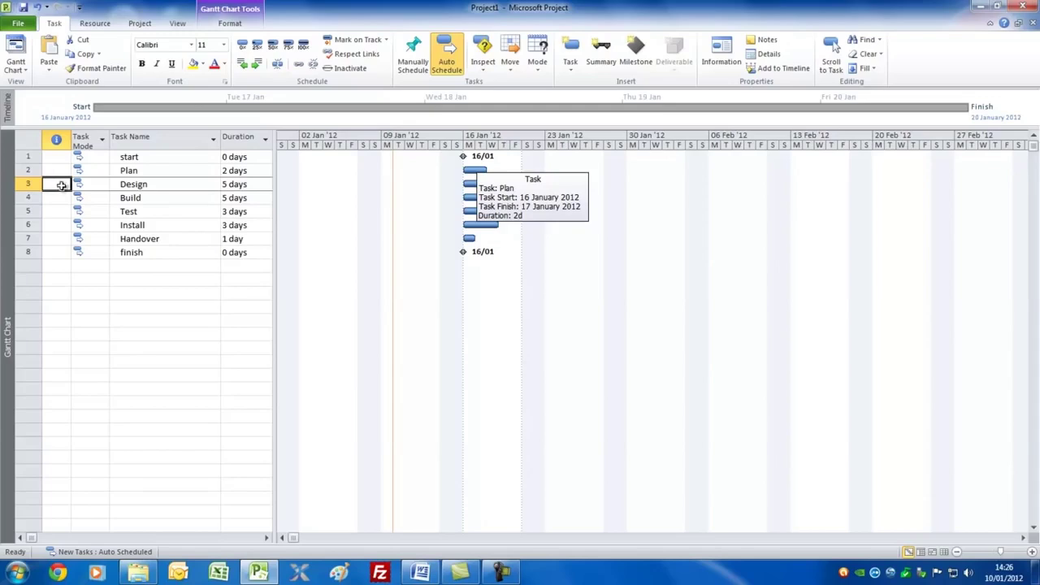
# Group the start and Plan tasks under a new summary task named Definition
pyautogui.click(166, 159)
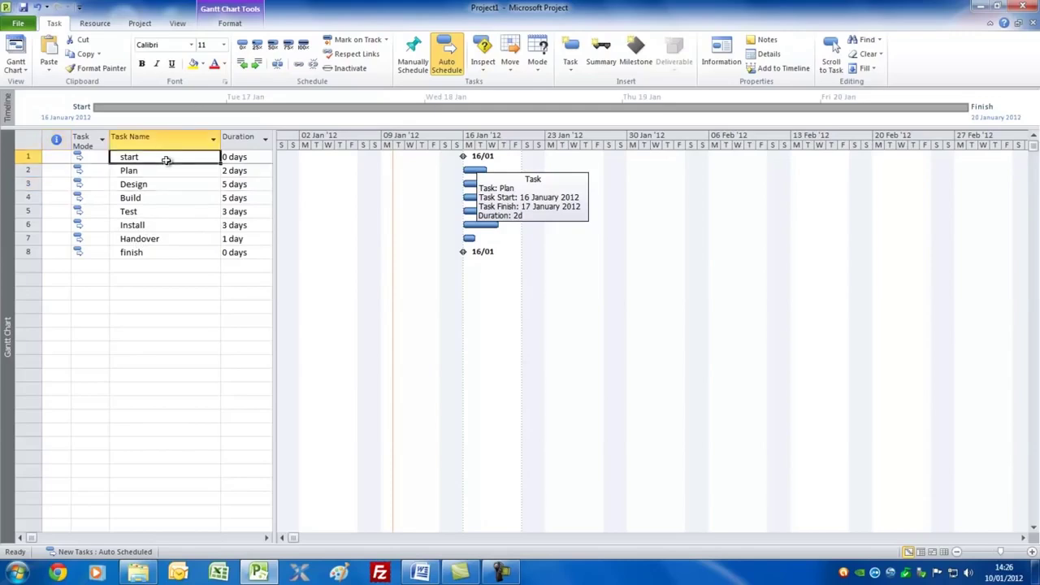
pyautogui.moveTo(165, 160); pyautogui.dragTo(166, 169)
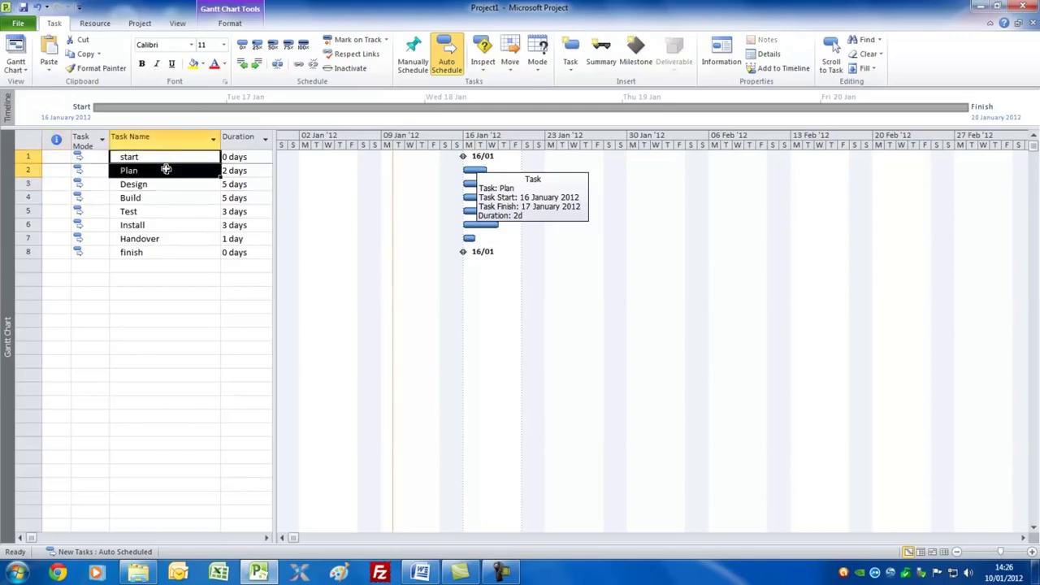
pyautogui.click(608, 50)
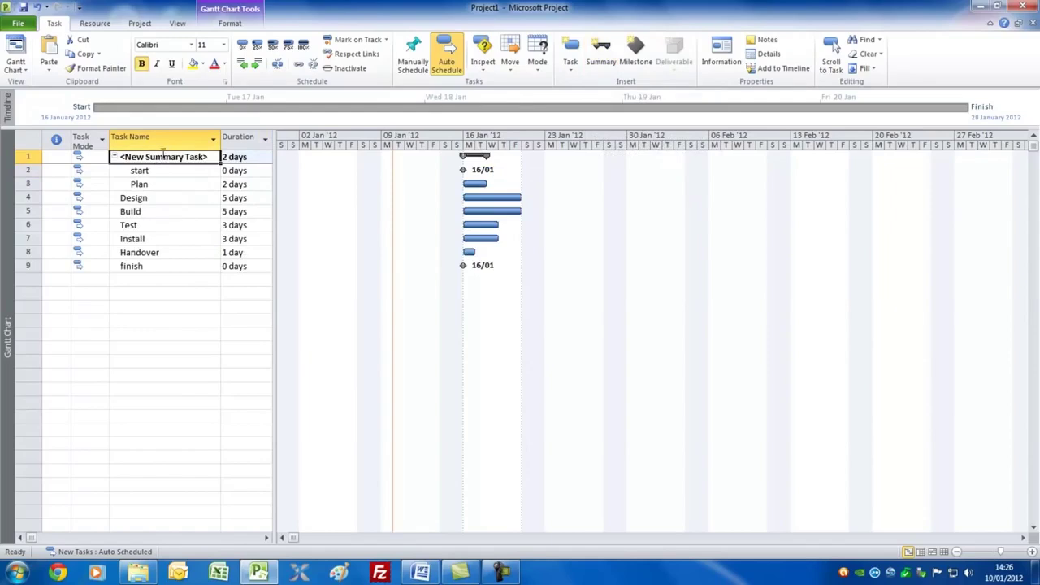
pyautogui.write('Definit')
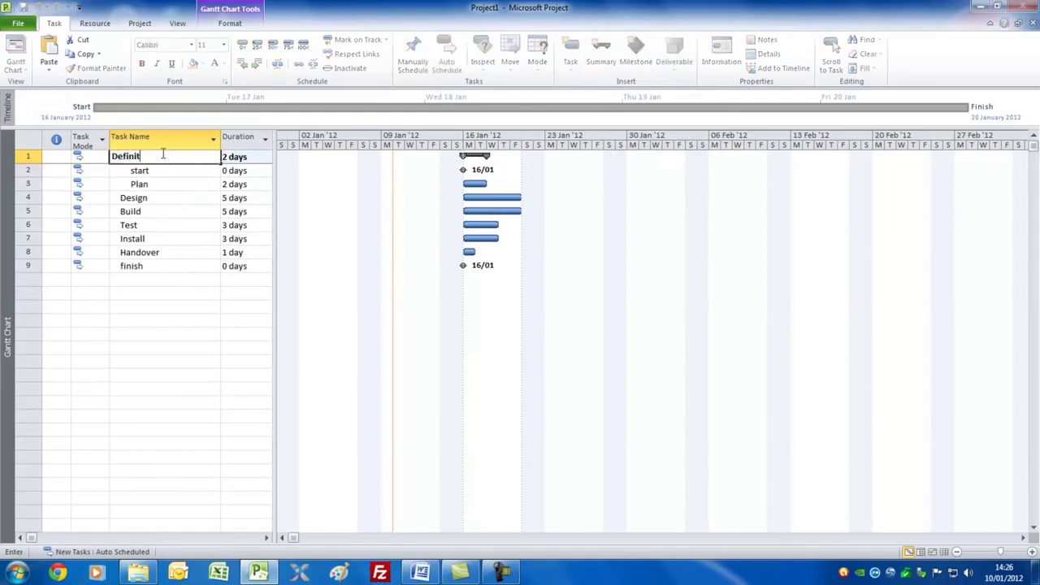
pyautogui.write('ion')
# Group the Design, Build and Test tasks under a new summary task named Execution
pyautogui.click(152, 199)
pyautogui.moveTo(152, 199); pyautogui.dragTo(152, 219)
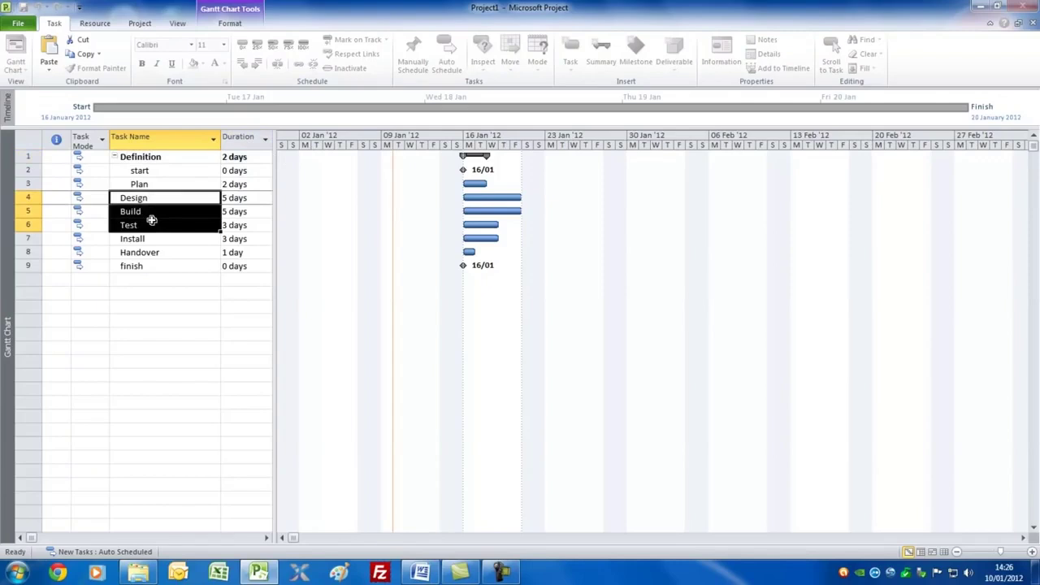
pyautogui.click(602, 50)
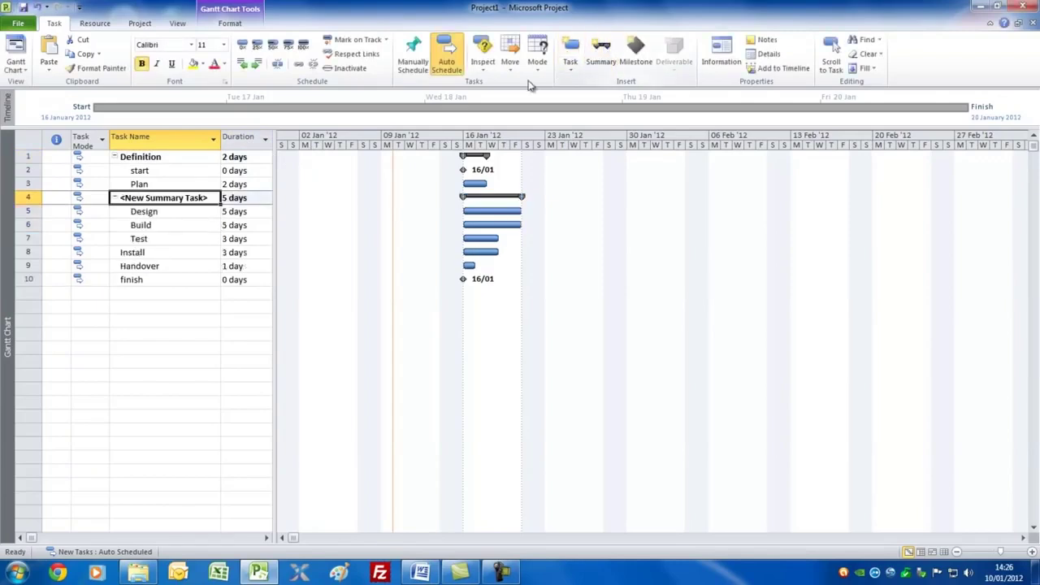
pyautogui.write('Execution')
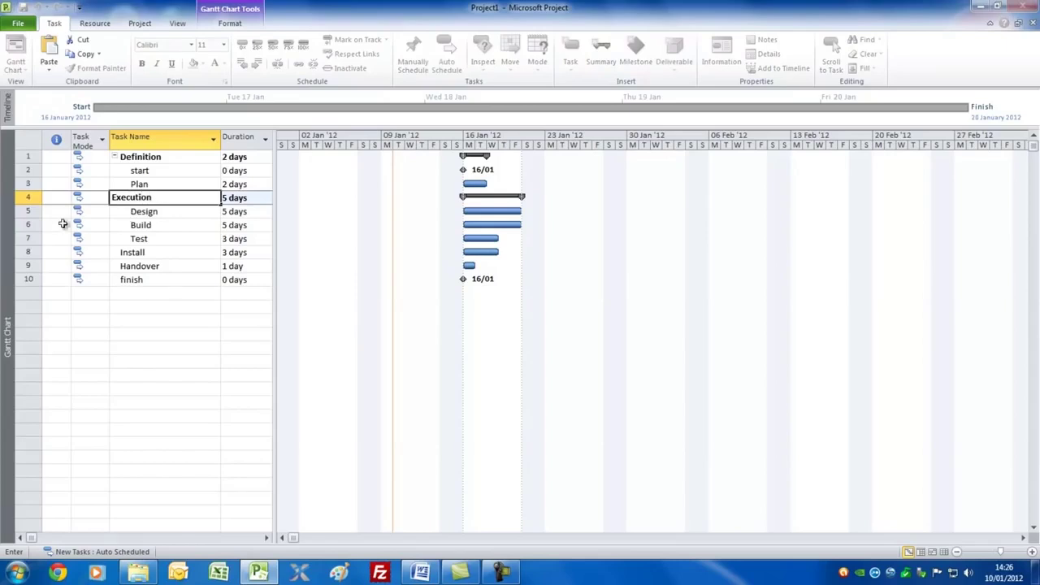
# Group the Install, Handover and finish tasks under a new summary task named Acceptance
pyautogui.click(162, 253)
pyautogui.hotkey('alt', 'h')
pyautogui.press('u')
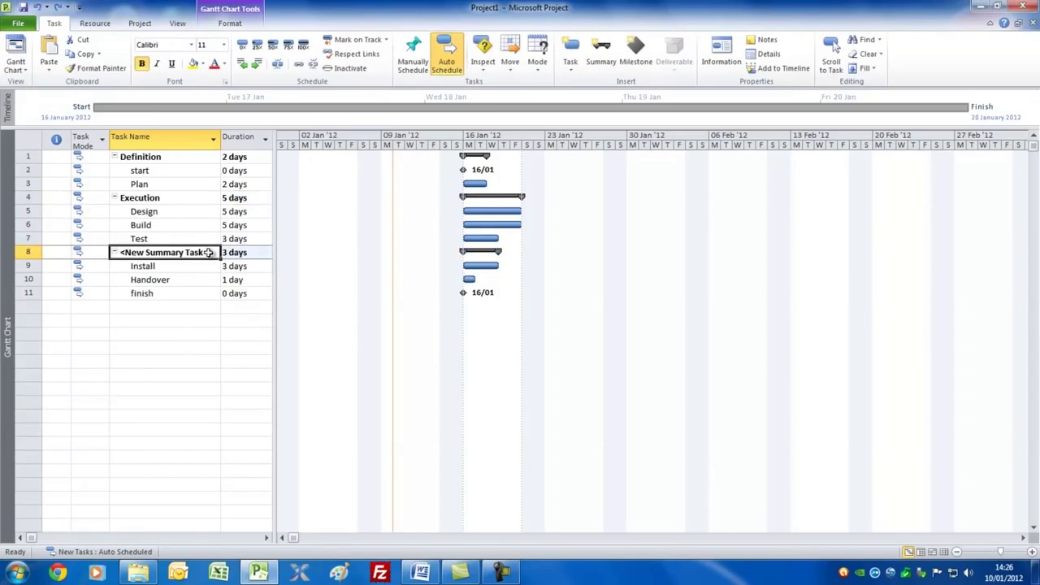
pyautogui.write('Acceptan')
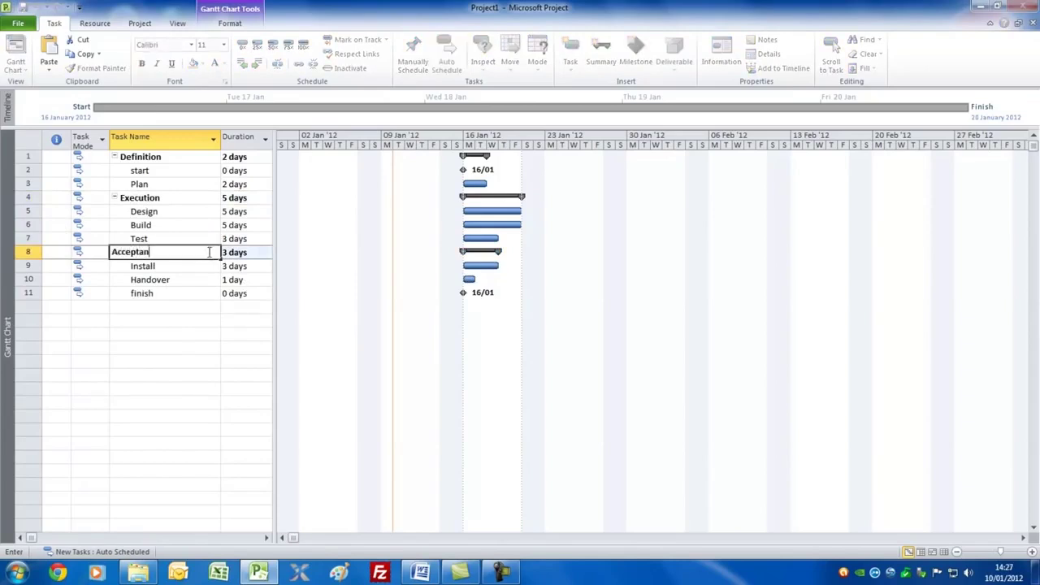
pyautogui.write('ce')
pyautogui.click(203, 268)
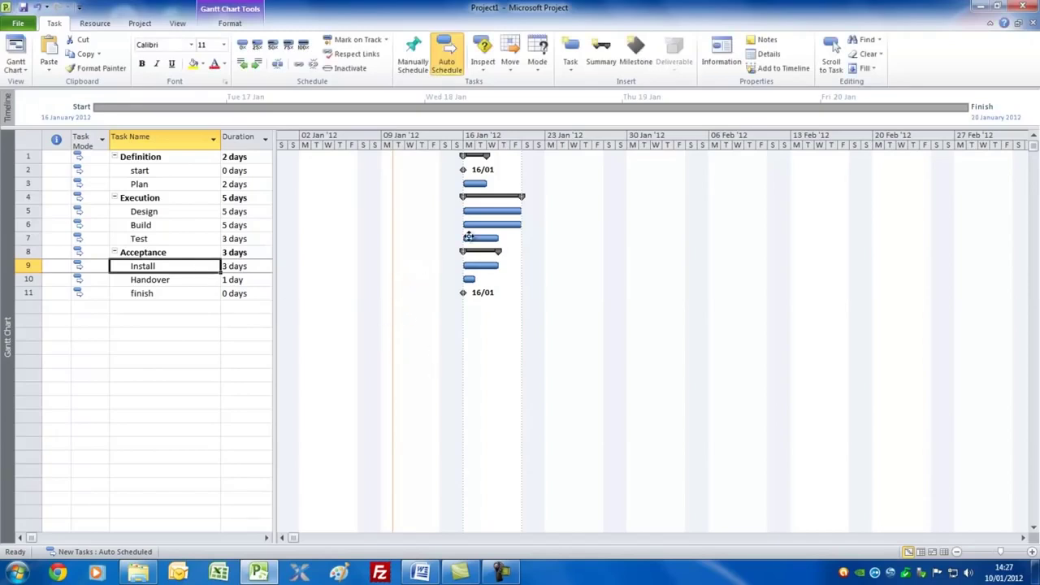
# Link the bars in the Gantt chart in sequence: Plan, Design, Build, Test, Install, Handover and the finish milestone
pyautogui.moveTo(476, 184); pyautogui.dragTo(517, 227)
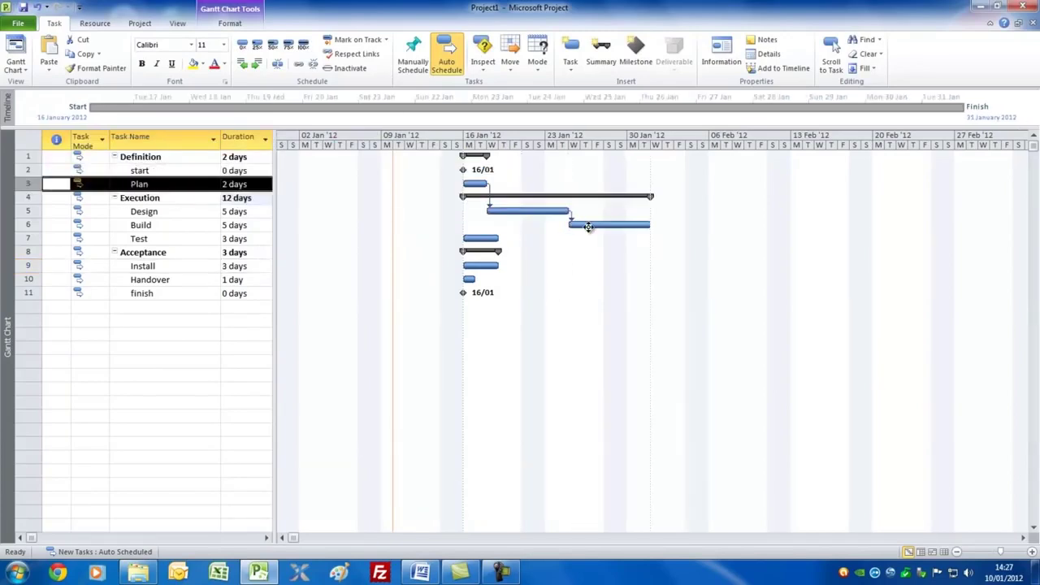
pyautogui.moveTo(589, 225); pyautogui.dragTo(491, 240)
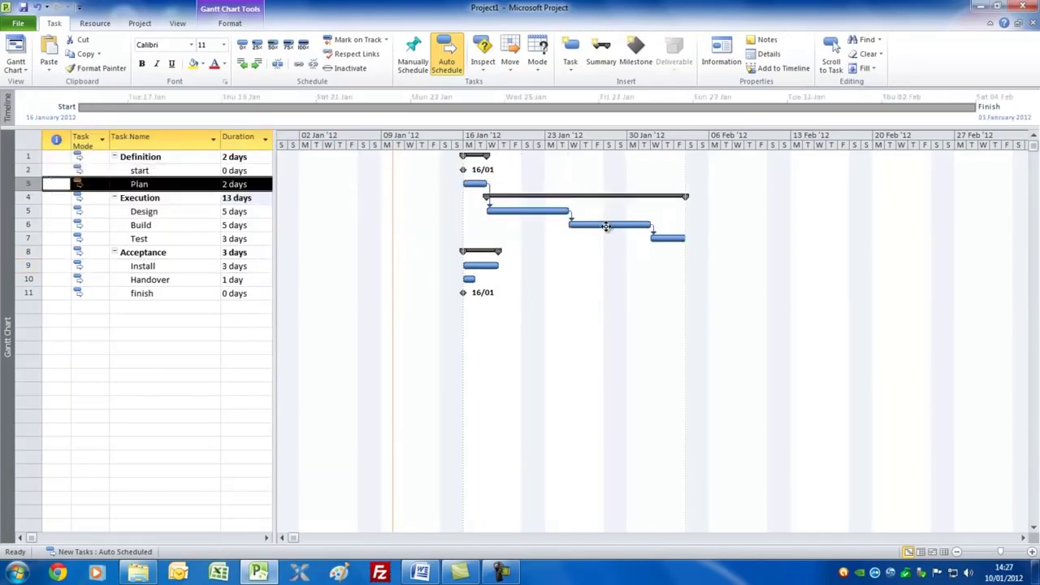
pyautogui.moveTo(680, 238); pyautogui.dragTo(483, 265)
pyautogui.moveTo(727, 265); pyautogui.dragTo(471, 279)
pyautogui.moveTo(748, 276); pyautogui.dragTo(465, 294)
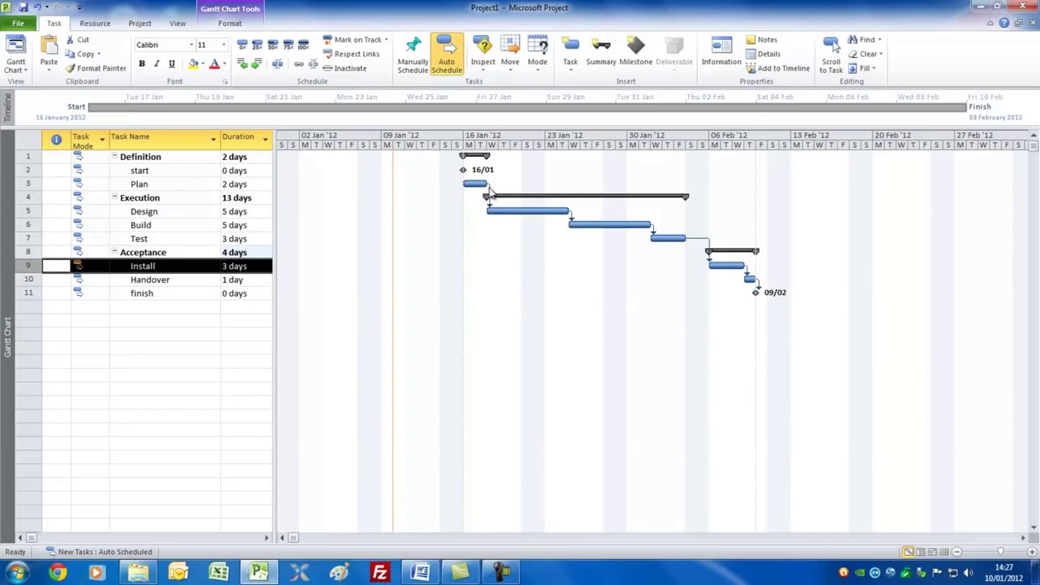
# Review the dependency types available for the link from Plan to Design, and keep it as Finish-to-Start (FS)
pyautogui.moveTo(490, 192)
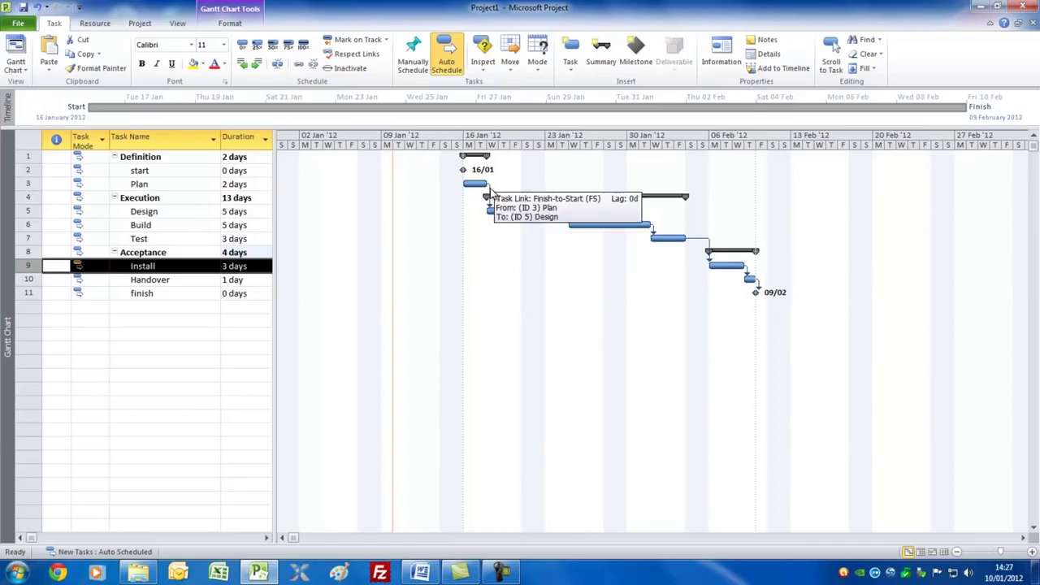
pyautogui.doubleClick(490, 193)
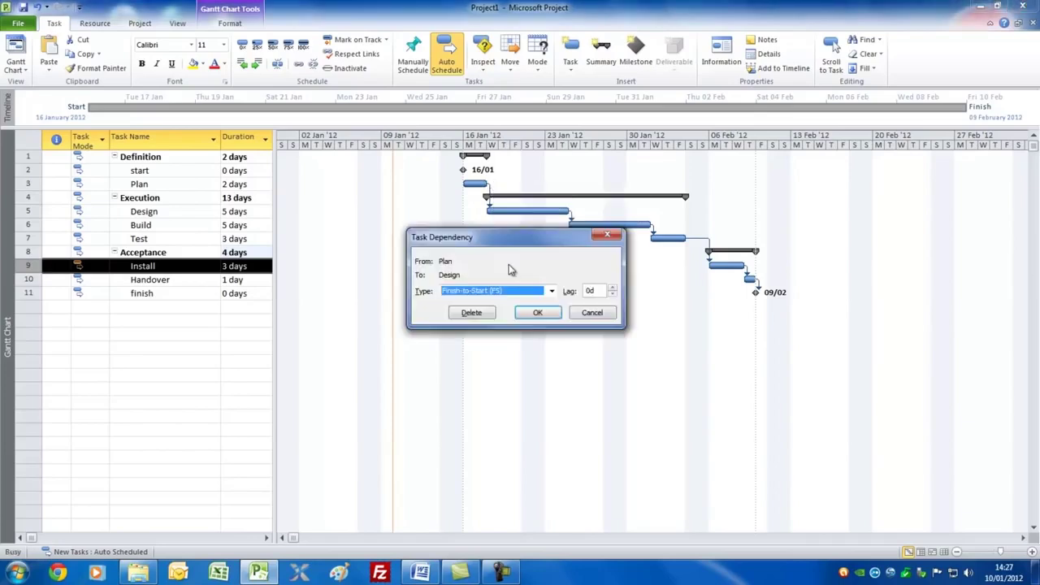
pyautogui.click(551, 291)
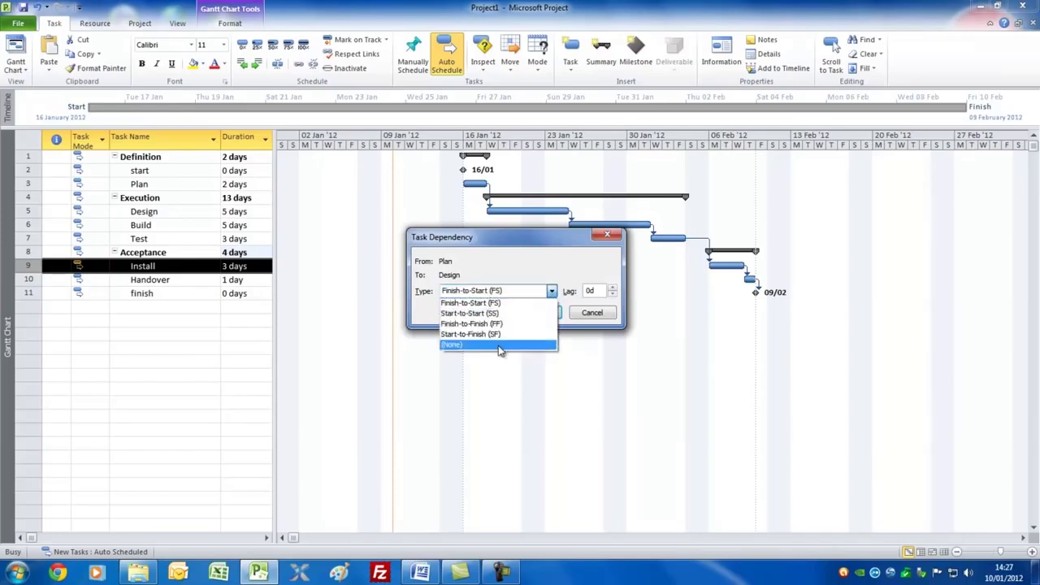
pyautogui.click(471, 303)
pyautogui.click(529, 313)
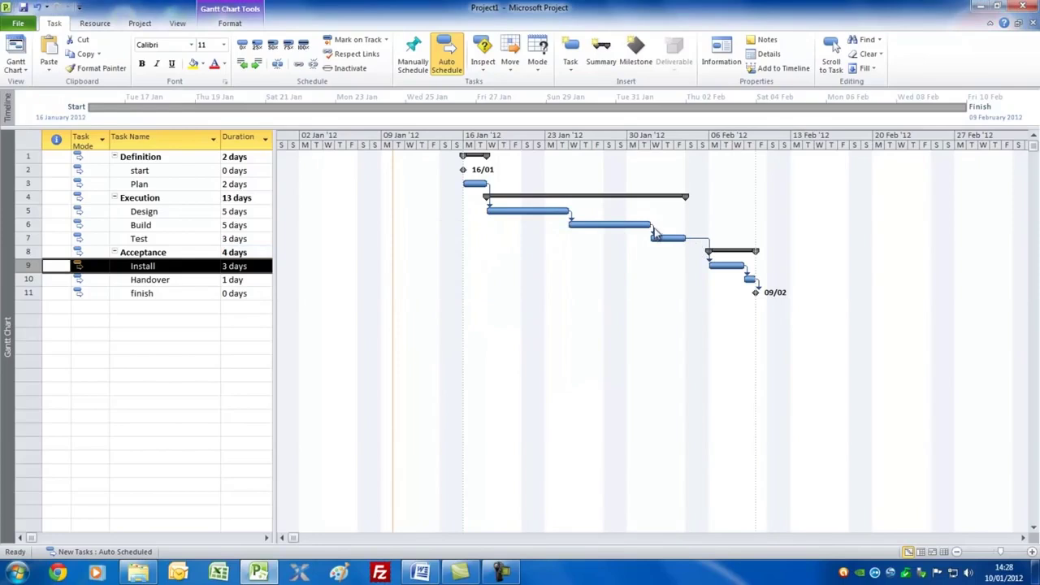
# Set the lag of the Build-to-Test dependency to -2 days so that the two tasks overlap
pyautogui.doubleClick(655, 233)
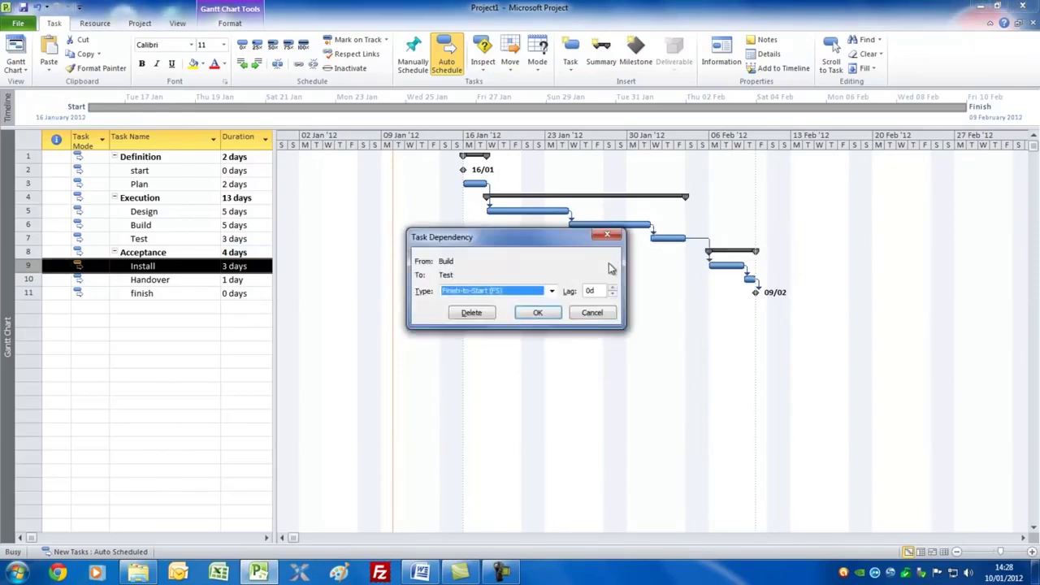
pyautogui.click(612, 296)
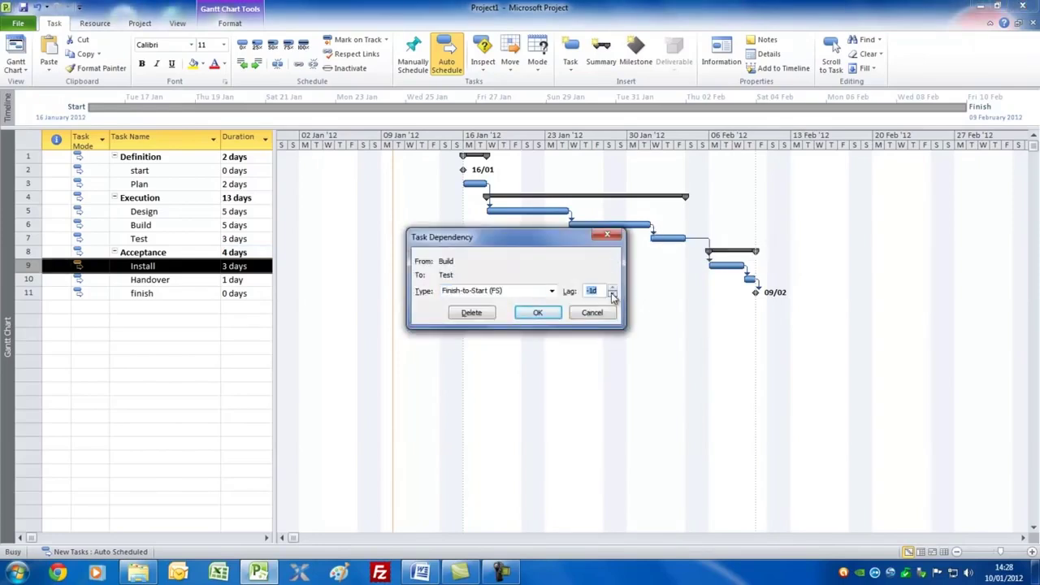
pyautogui.click(536, 315)
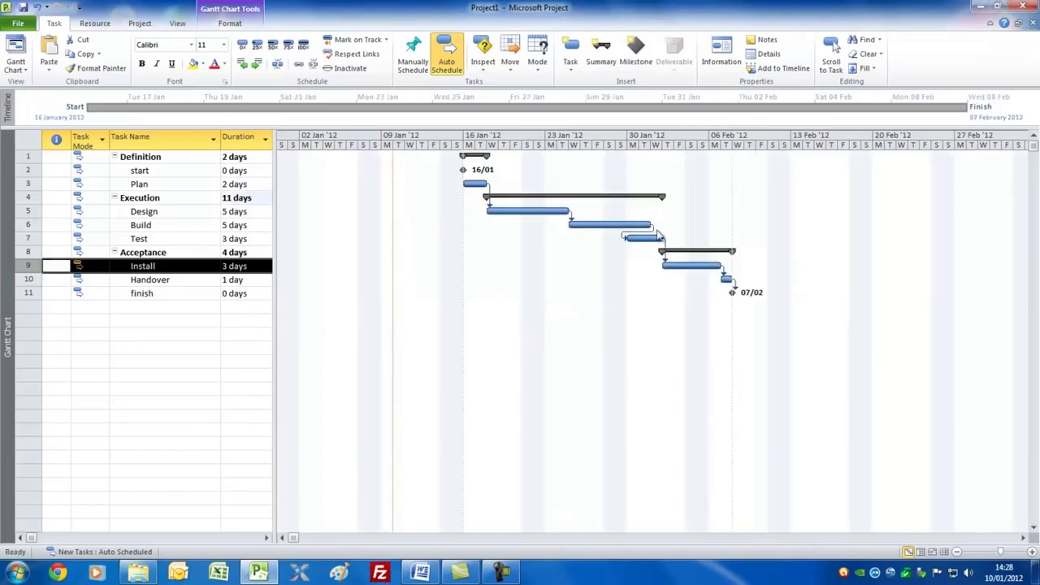
# Delete the dependency between the Test and Install tasks
pyautogui.moveTo(666, 248)
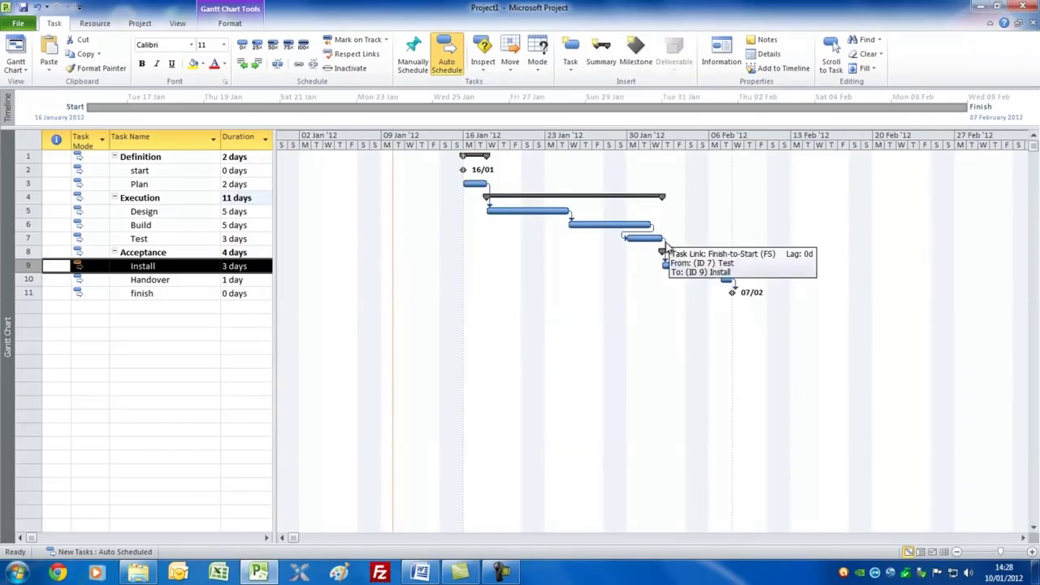
pyautogui.doubleClick(664, 245)
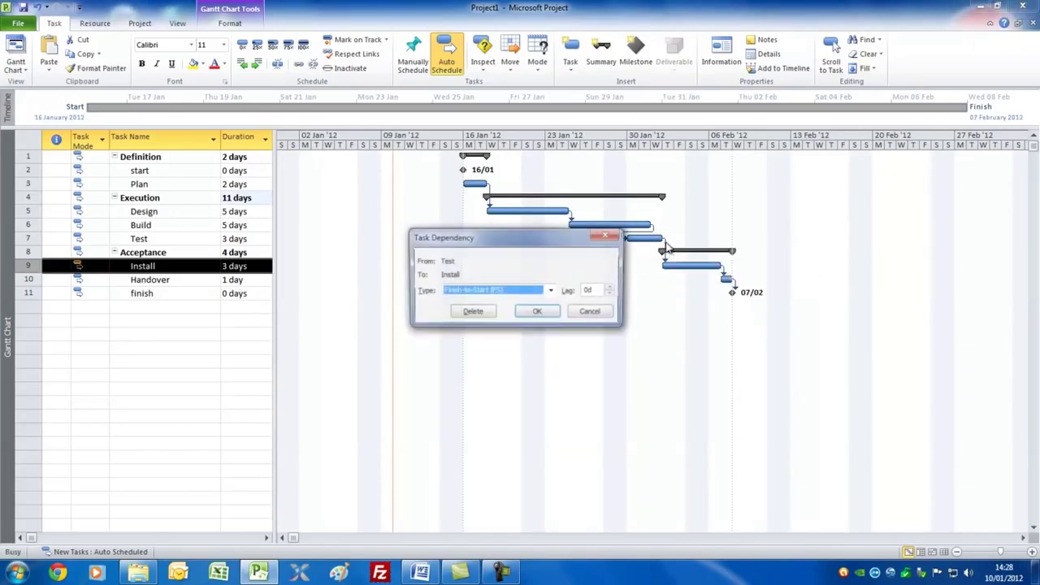
pyautogui.click(473, 314)
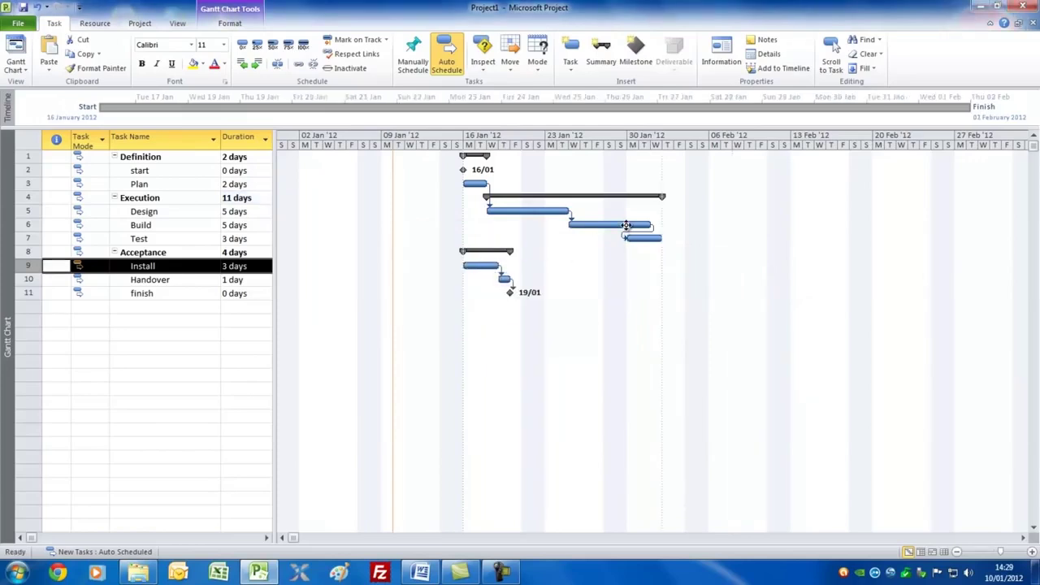
# Link Build to Install with a lag of -2 days, and link Test to Handover in the Gantt chart
pyautogui.moveTo(625, 225); pyautogui.dragTo(493, 268)
pyautogui.doubleClick(654, 252)
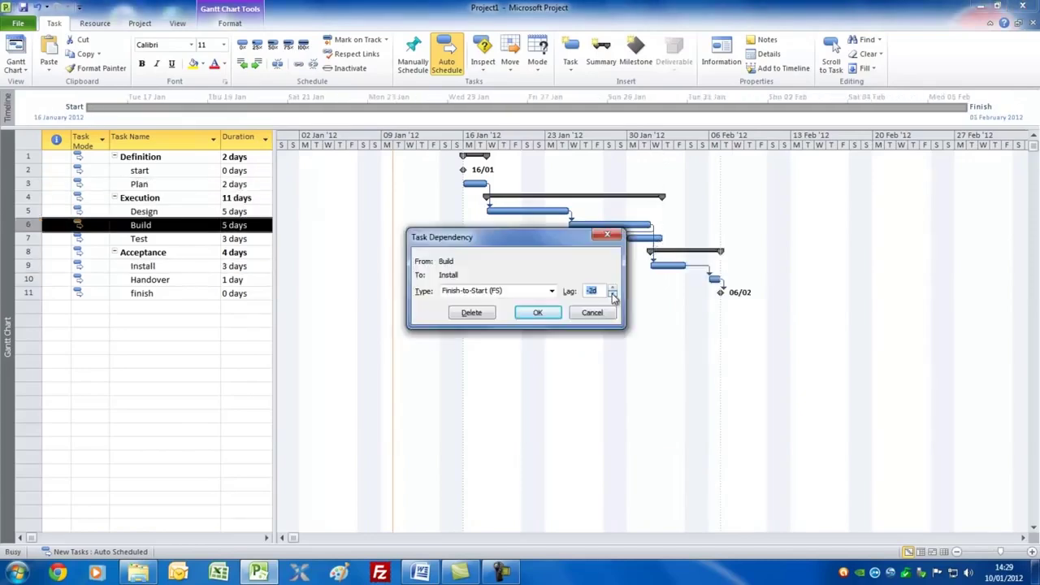
pyautogui.click(538, 313)
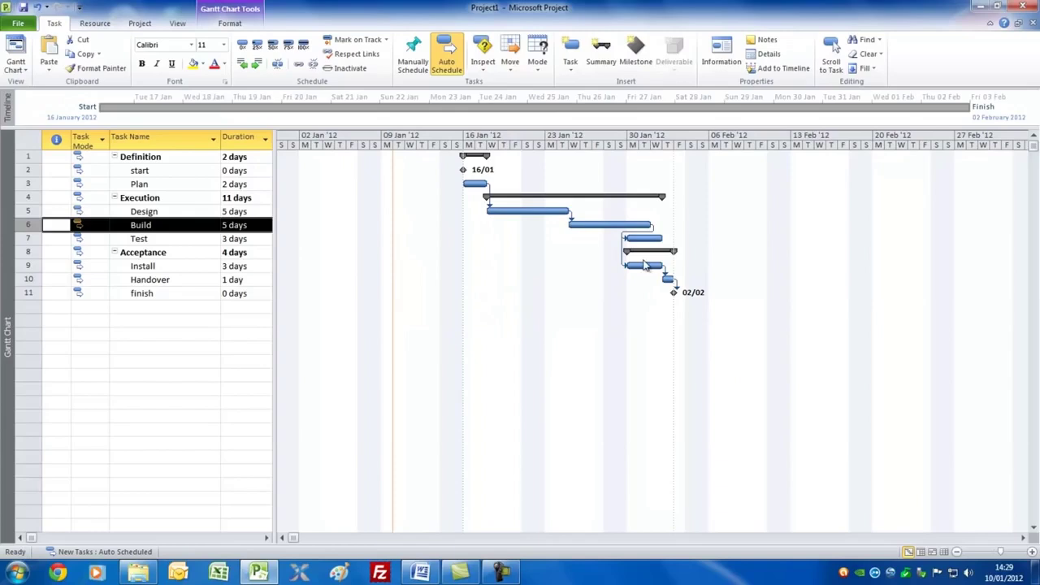
pyautogui.moveTo(648, 238); pyautogui.dragTo(668, 278)
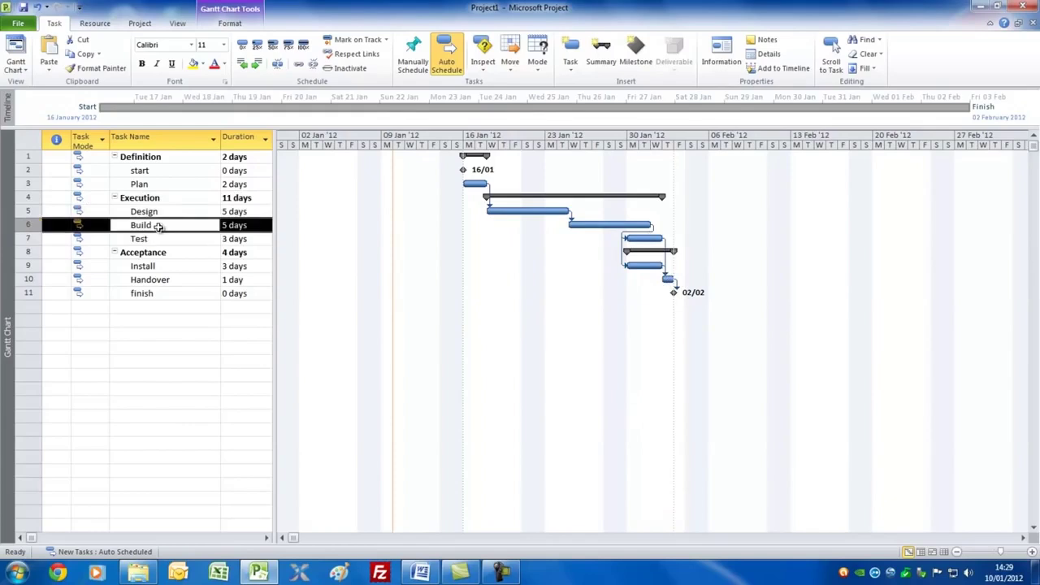
# Constrain the Build task to Start No Earlier Than 26 January 2012, and check its constraint indicator
pyautogui.doubleClick(159, 227)
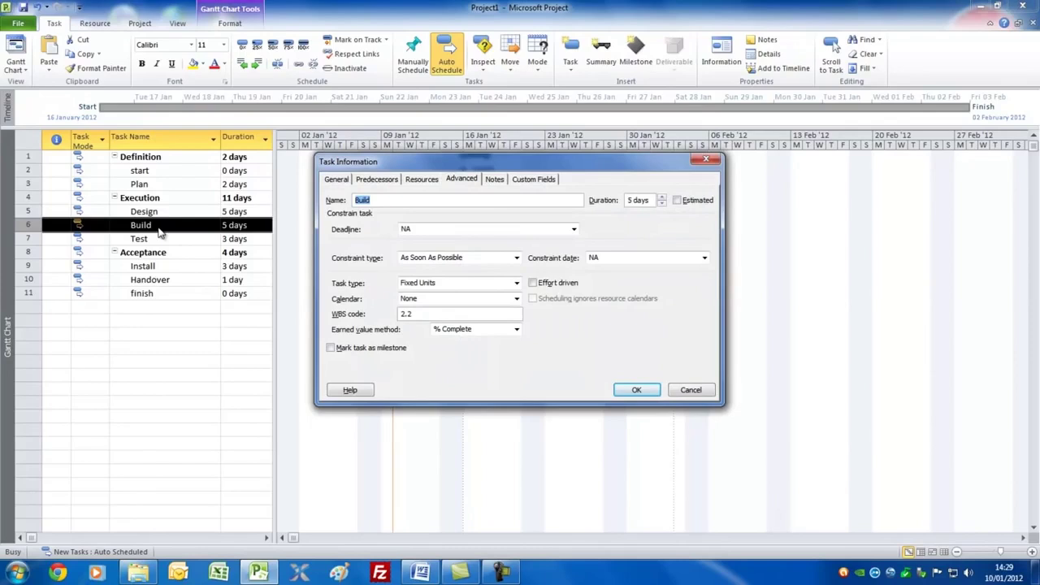
pyautogui.moveTo(473, 166); pyautogui.dragTo(488, 276)
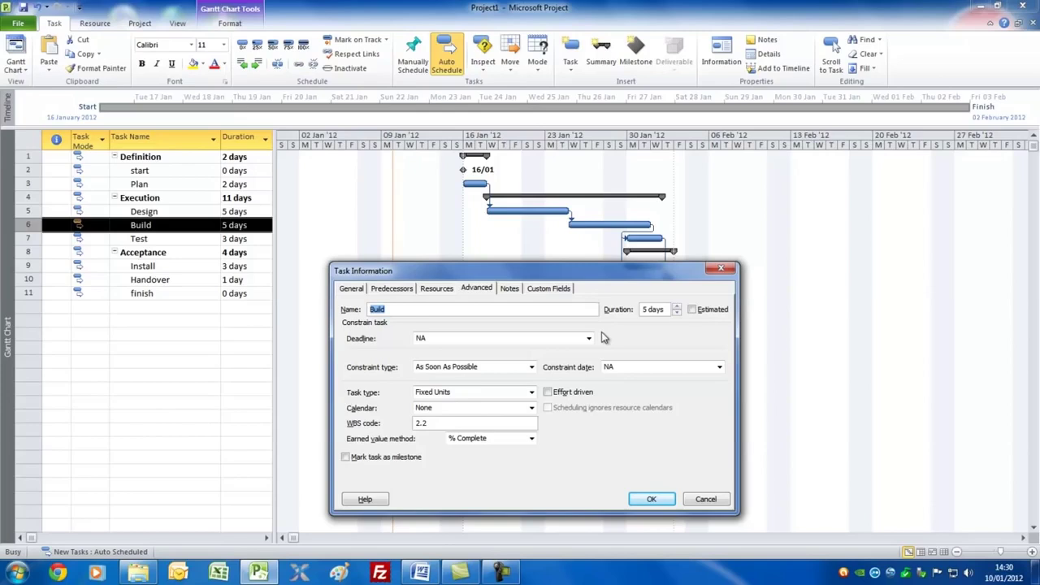
pyautogui.click(532, 367)
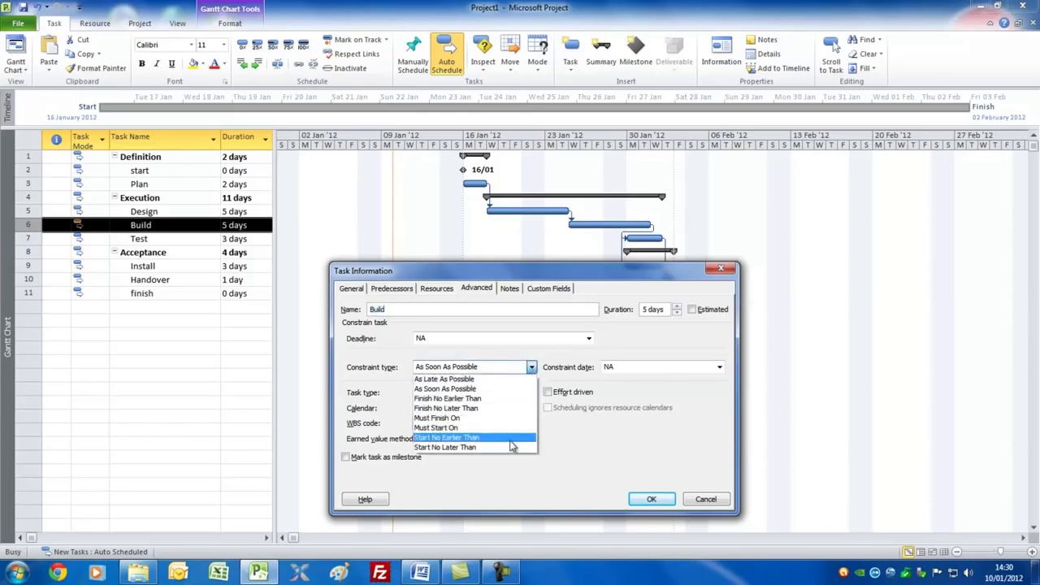
pyautogui.click(510, 439)
pyautogui.click(720, 367)
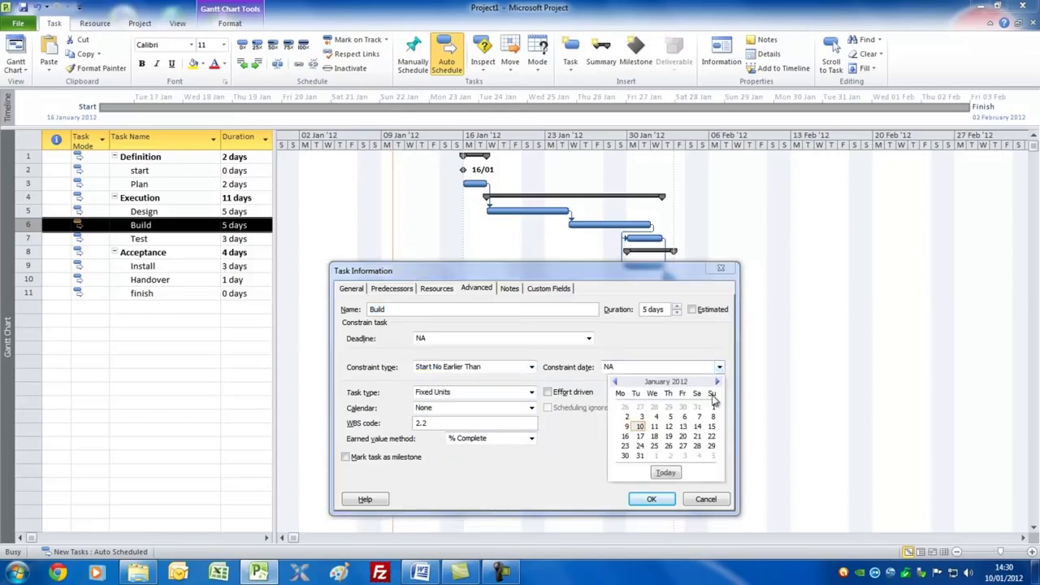
pyautogui.click(668, 447)
pyautogui.click(651, 502)
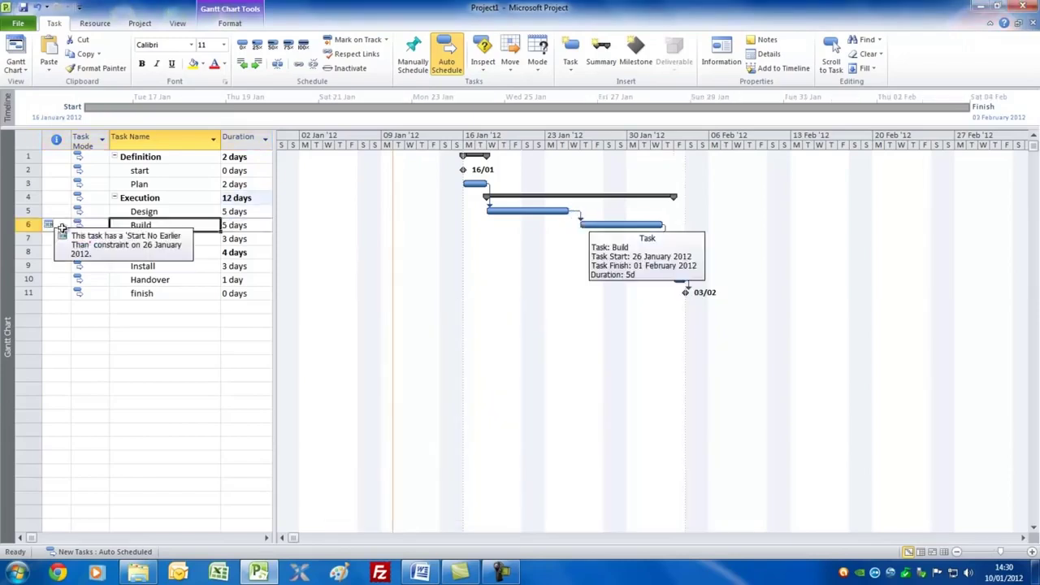
pyautogui.moveTo(51, 224)
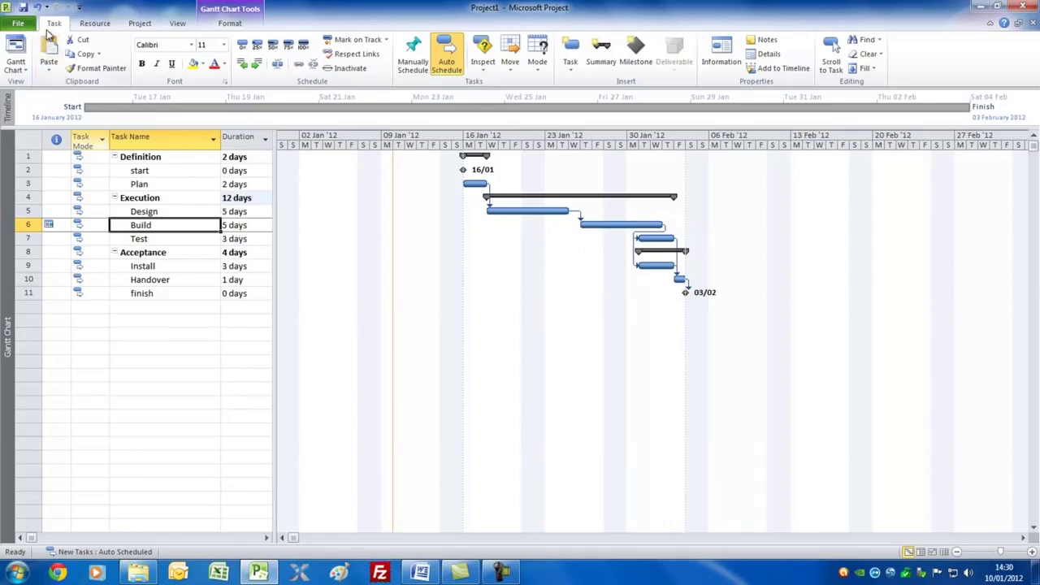
# Switch to the Resource Sheet view and add four people as work resources in rows 1 to 4
pyautogui.click(27, 70)
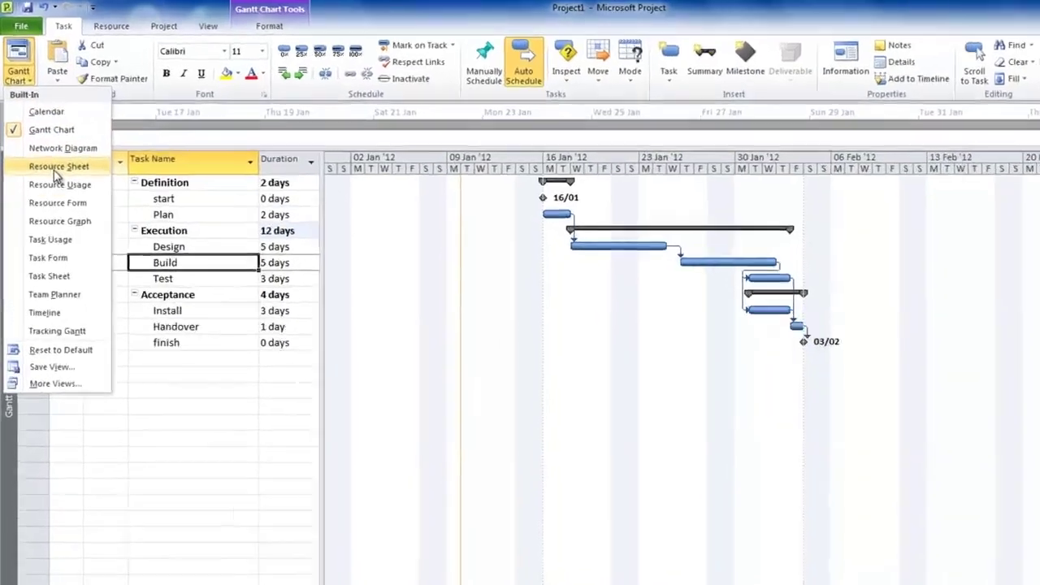
pyautogui.click(41, 144)
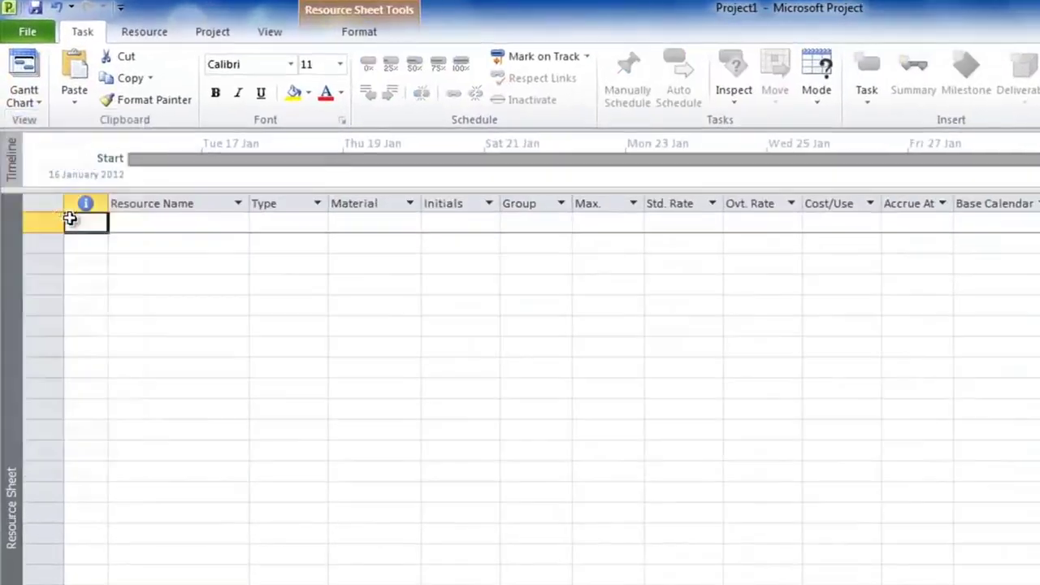
pyautogui.click(166, 225)
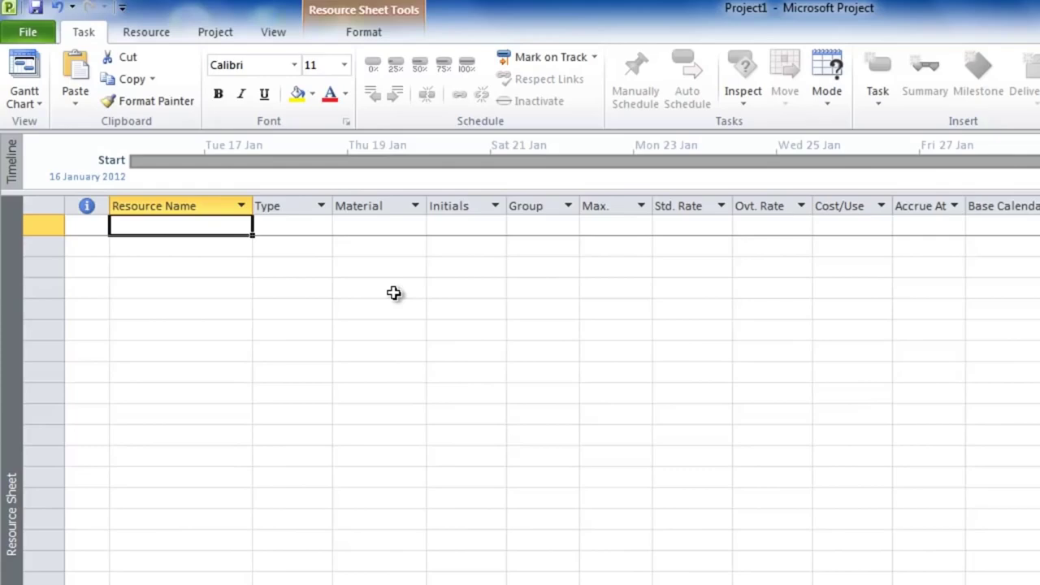
pyautogui.write('dave')
pyautogui.press('Return')
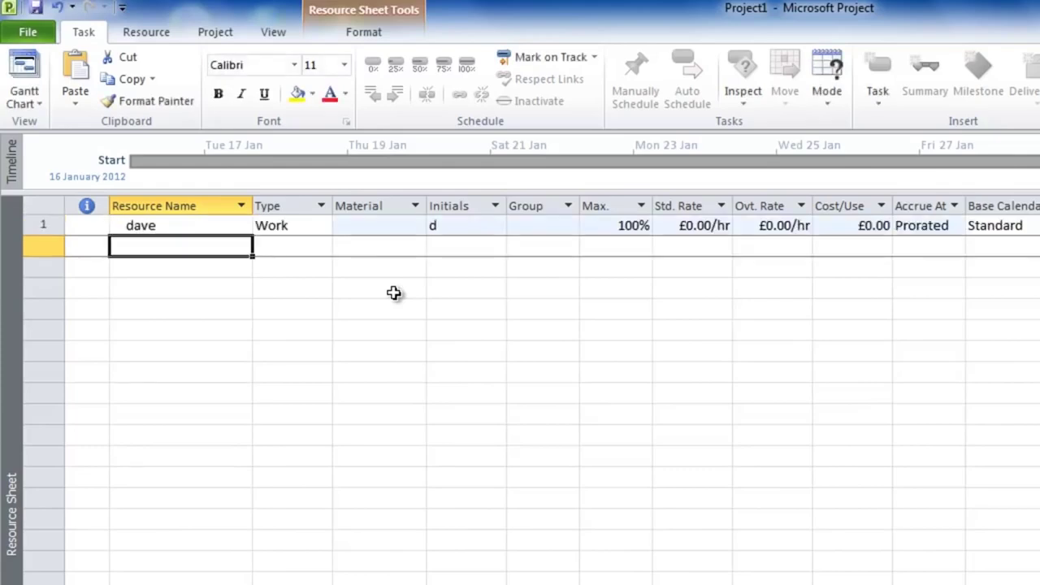
pyautogui.write('tom')
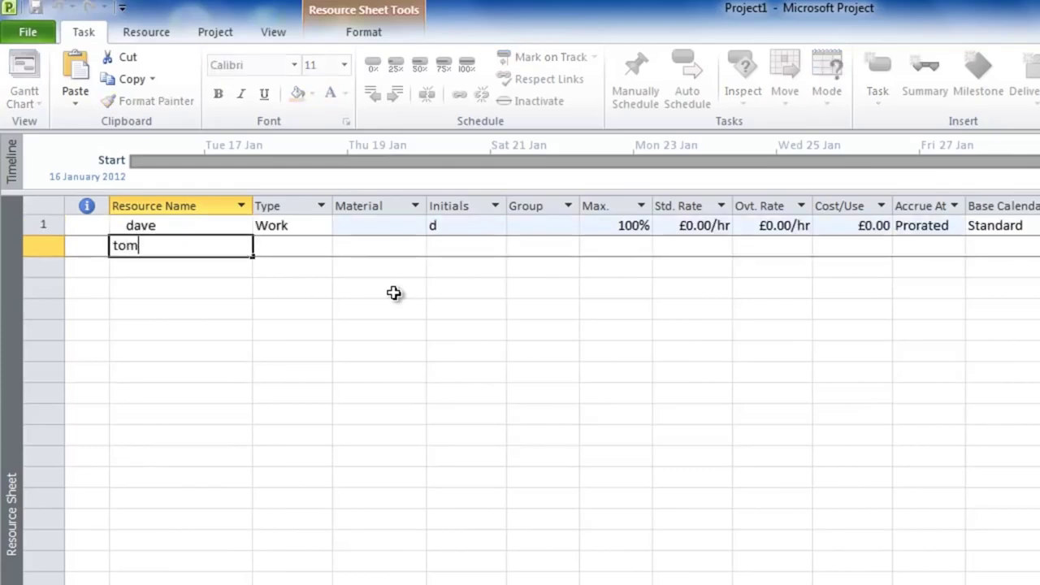
pyautogui.press('Return')
pyautogui.write('dick')
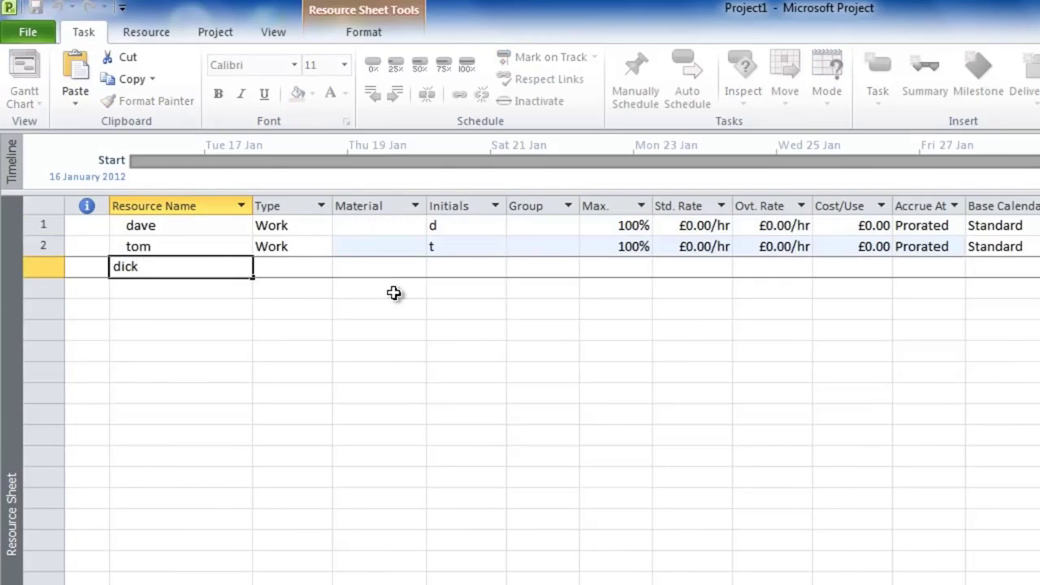
pyautogui.press('Return')
pyautogui.write('harry')
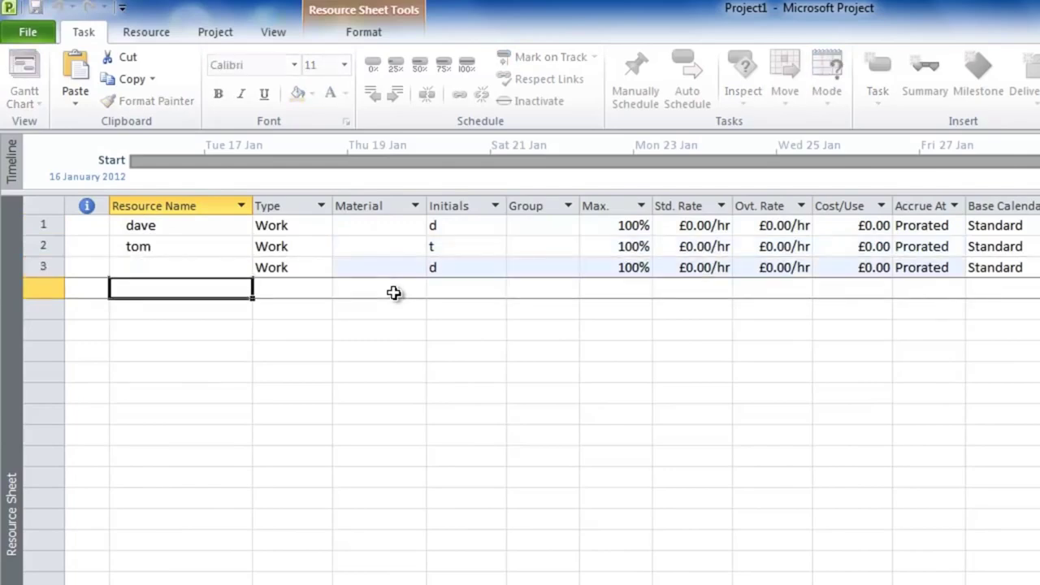
pyautogui.press('Return')
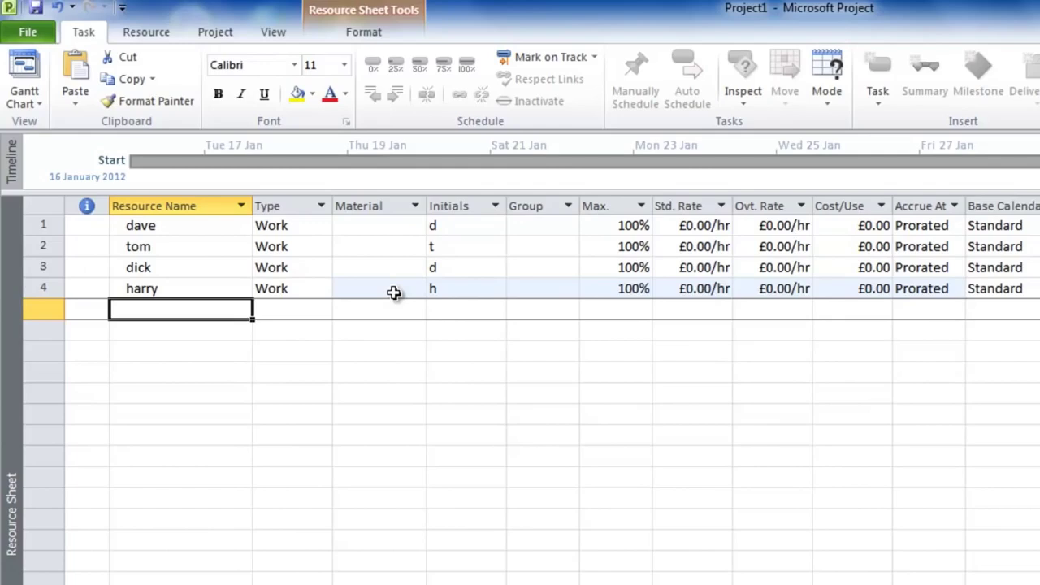
# Add a resource named cable in row 5 and set its type to Material
pyautogui.write('ca')
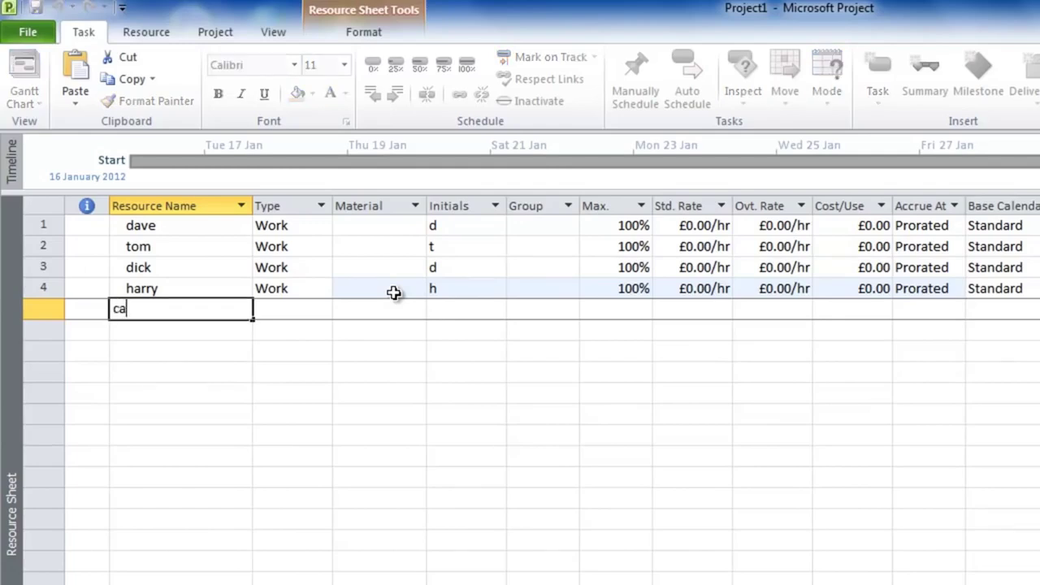
pyautogui.write('ble')
pyautogui.press('Tab')
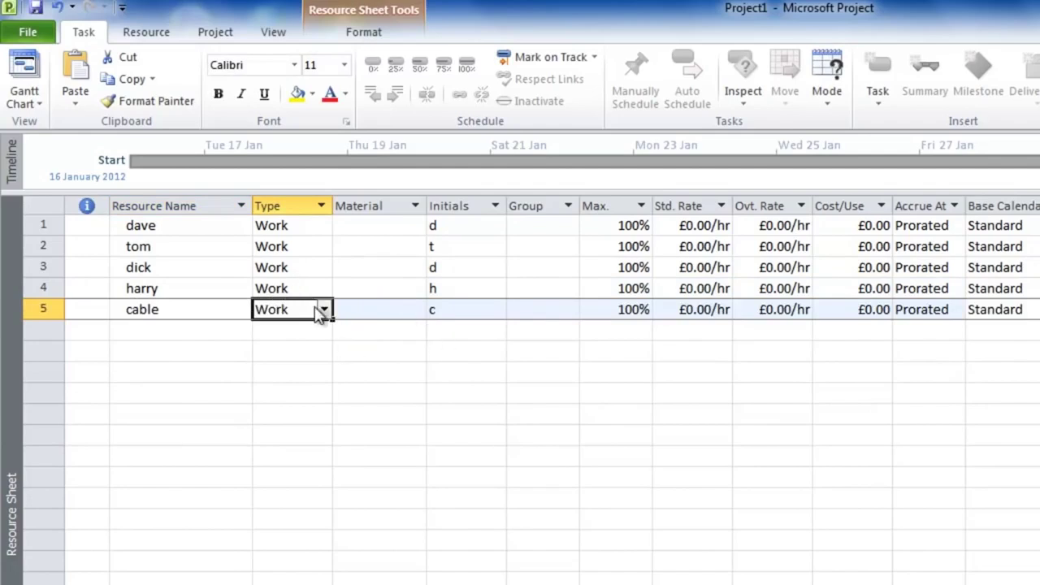
pyautogui.click(325, 312)
pyautogui.click(320, 347)
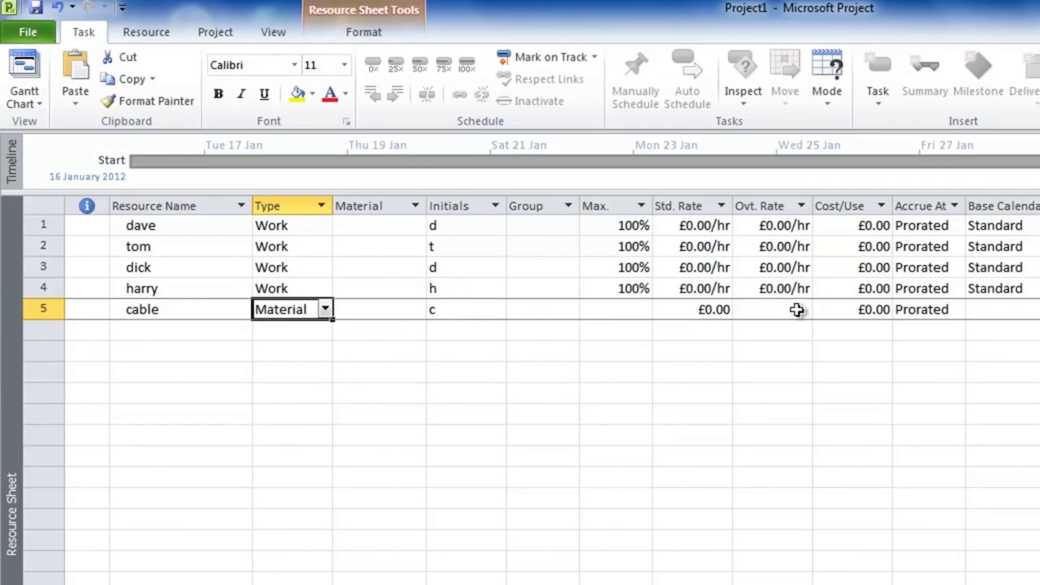
# Set the cable resource's cost per use to £350 and its material label to drum
pyautogui.click(867, 311)
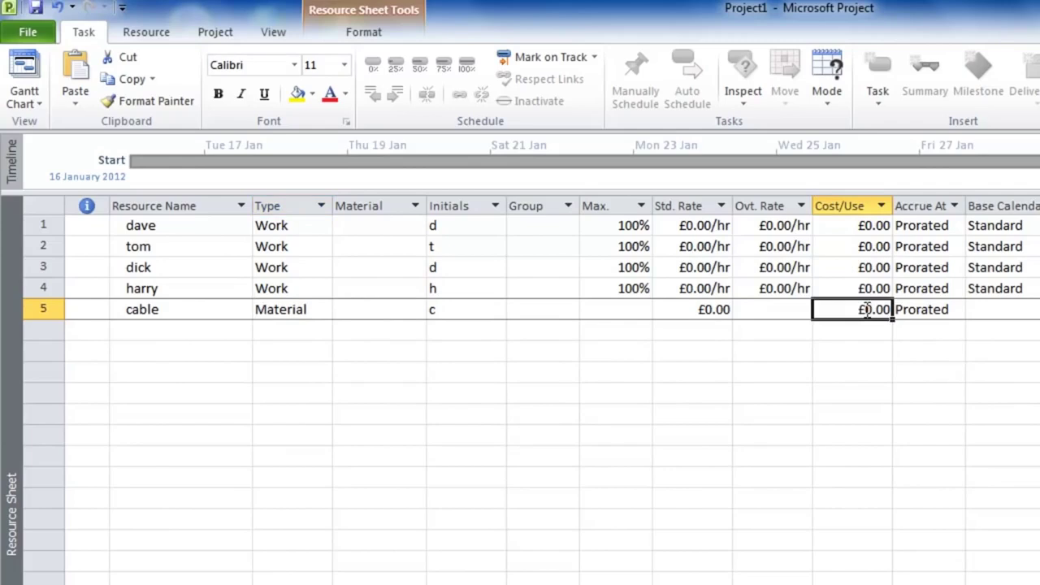
pyautogui.write('350')
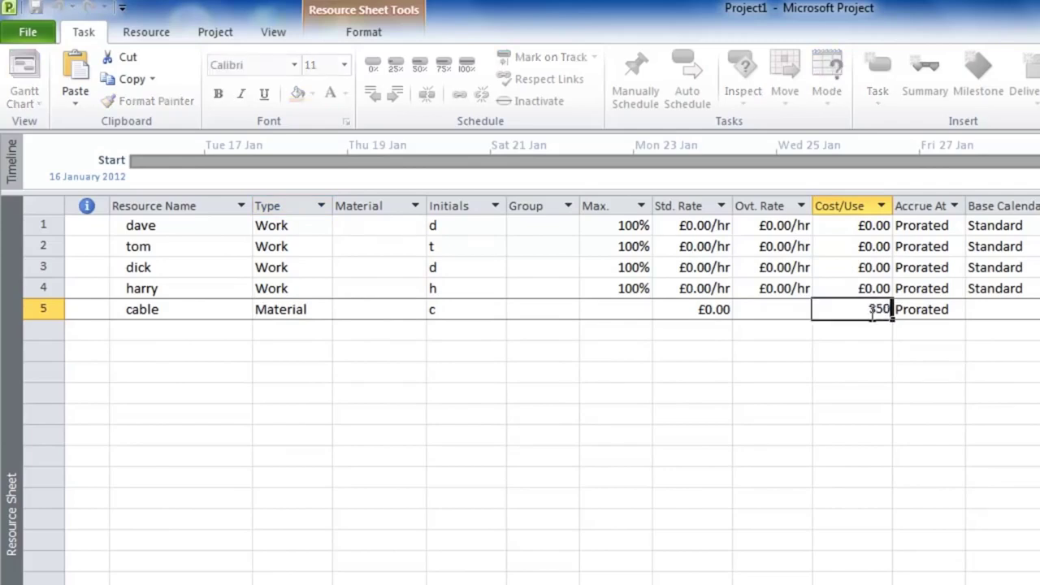
pyautogui.click(785, 309)
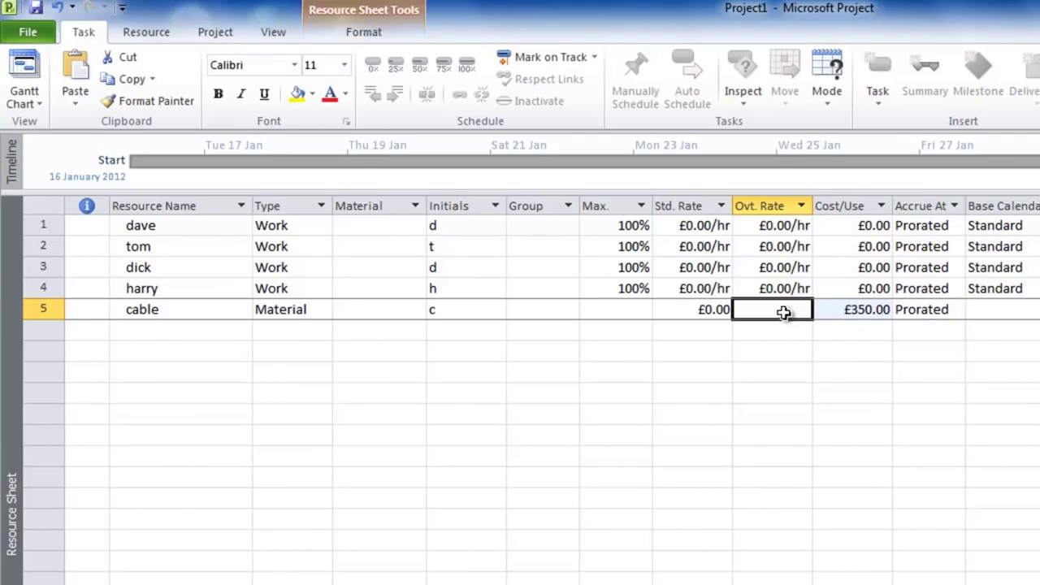
pyautogui.click(411, 310)
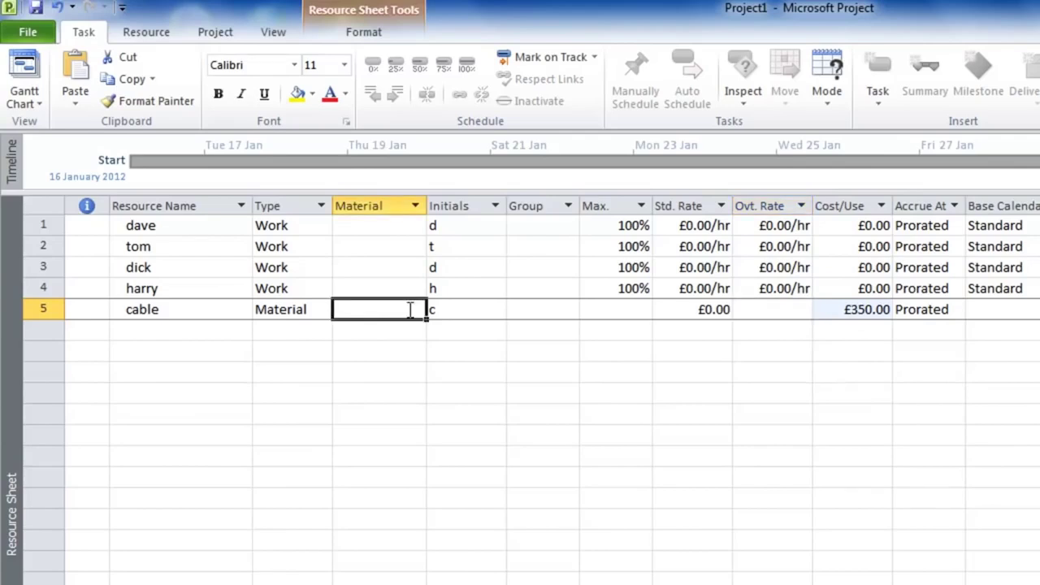
pyautogui.write('d')
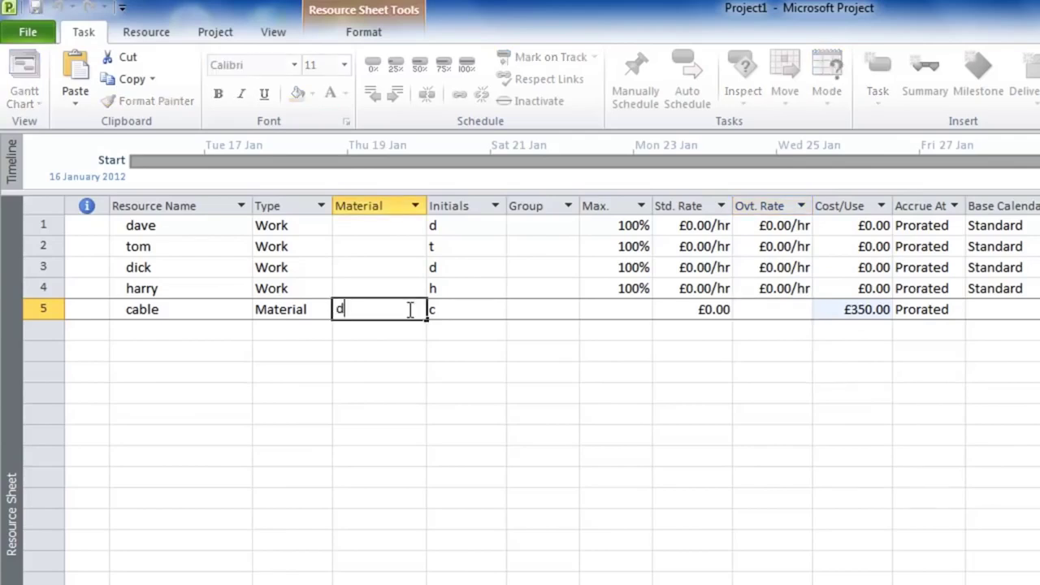
pyautogui.write('rum')
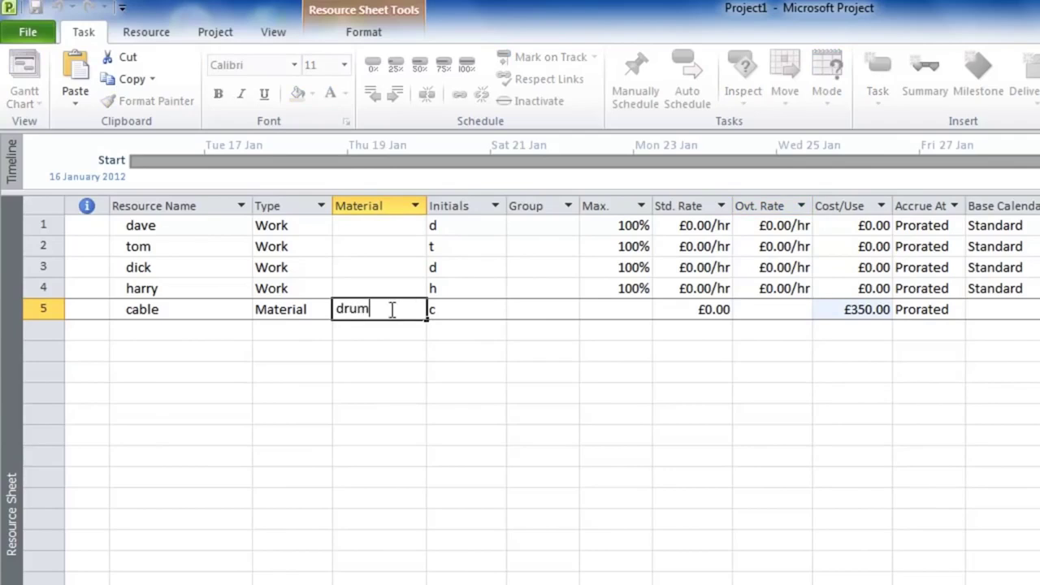
pyautogui.click(311, 309)
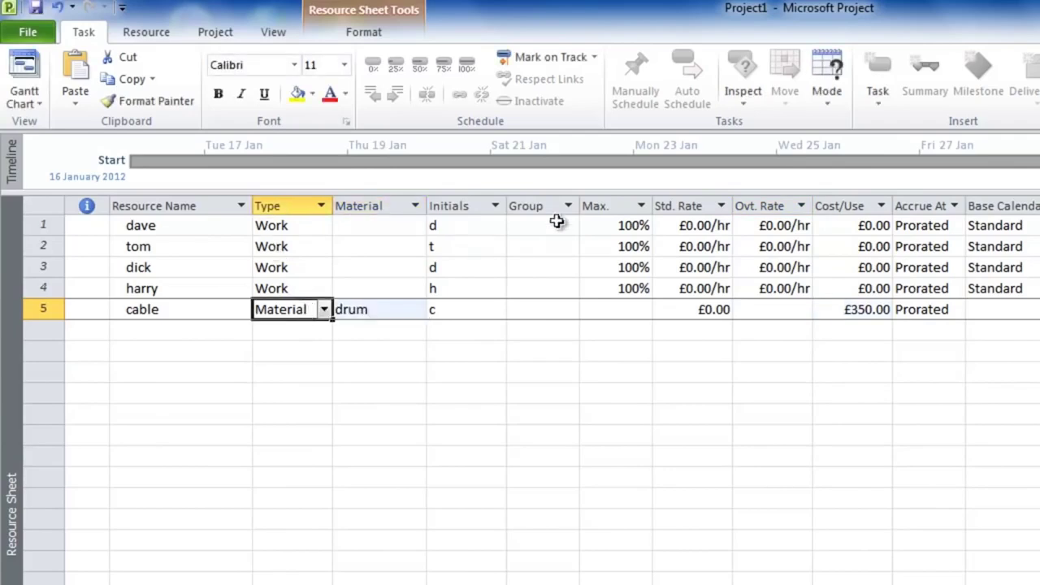
# Set the standard rate to £50 per hour for the first person and £100 per hour for the other three people
pyautogui.click(713, 226)
pyautogui.write('50')
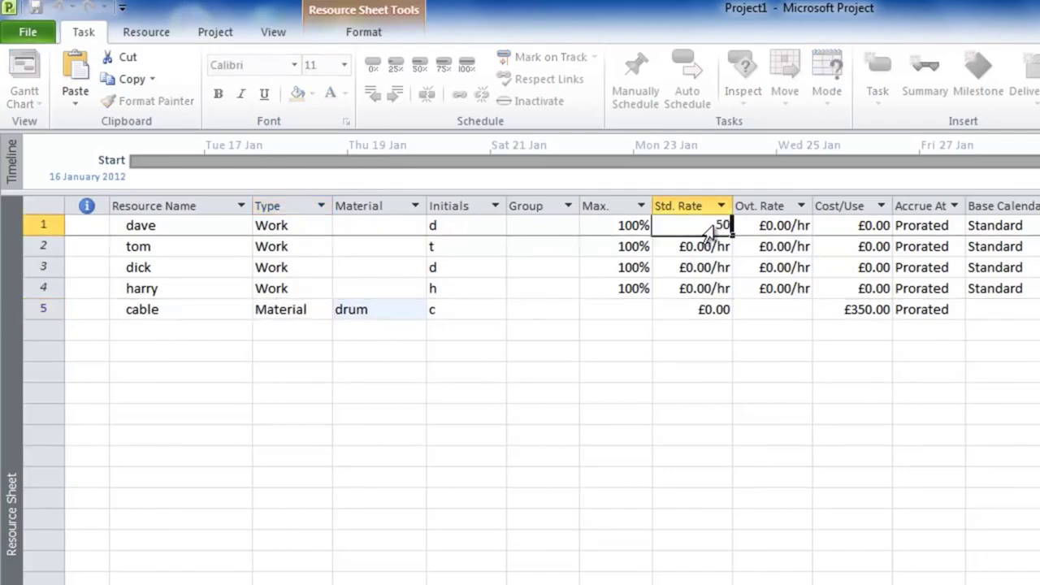
pyautogui.click(713, 248)
pyautogui.write('100')
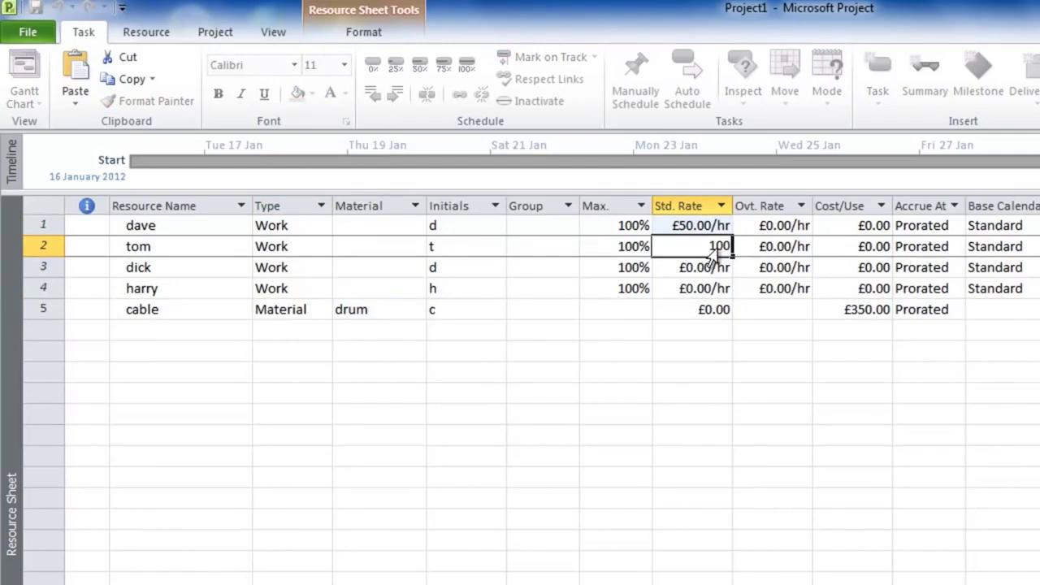
pyautogui.press('Return')
pyautogui.hotkey('ctrl', 'd')
pyautogui.moveTo(706, 281); pyautogui.dragTo(699, 283)
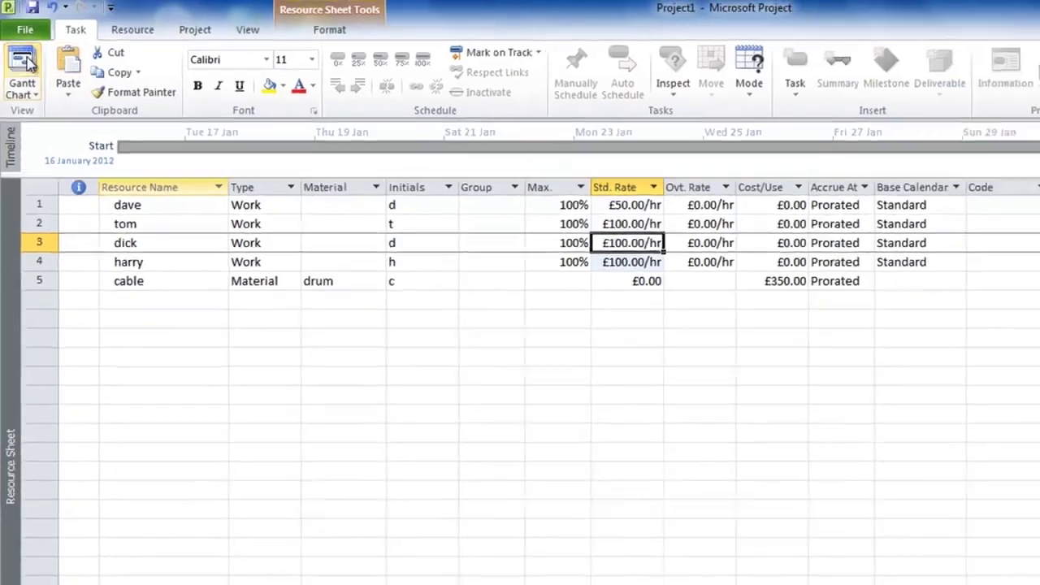
# Return to the Gantt Chart view and assign the first person from the resource sheet to the Plan task
pyautogui.click(24, 82)
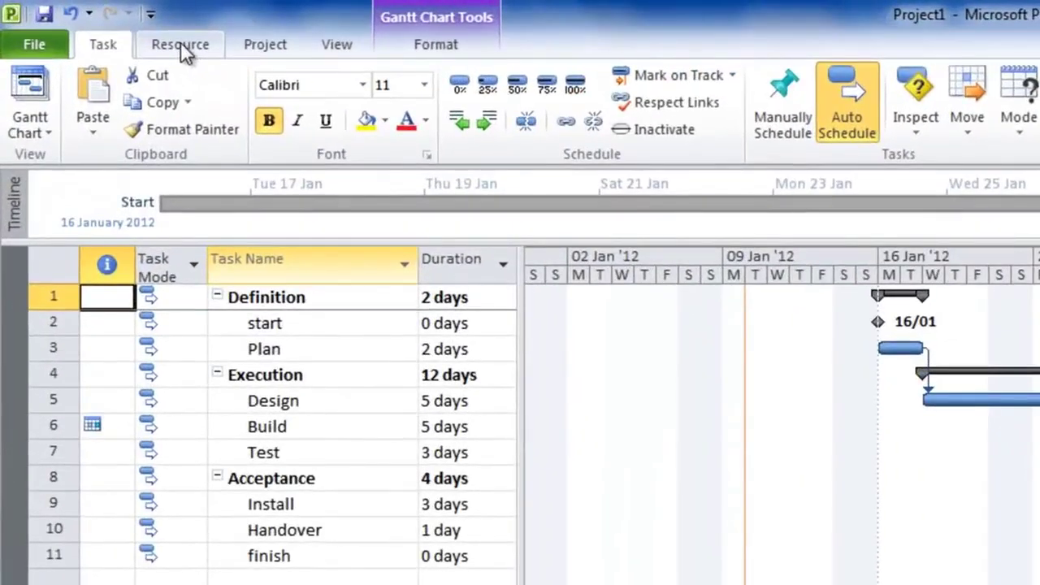
pyautogui.click(180, 45)
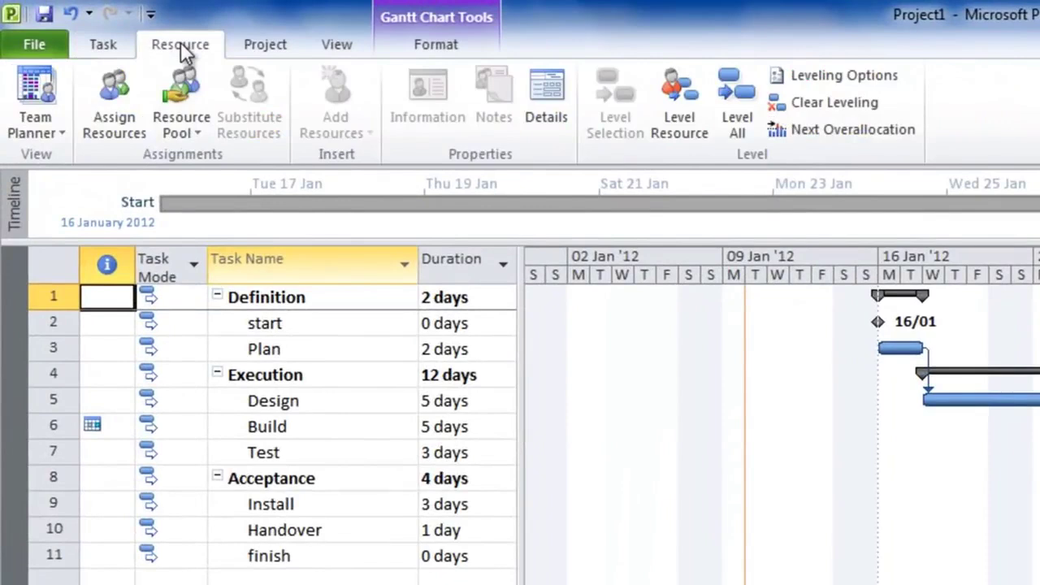
pyautogui.click(119, 92)
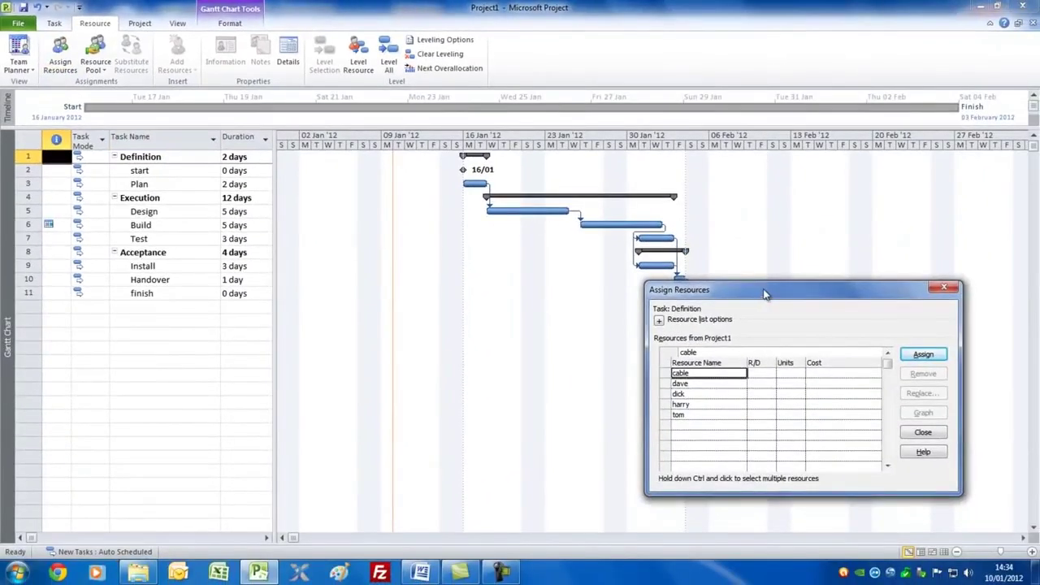
pyautogui.moveTo(764, 294); pyautogui.dragTo(827, 148)
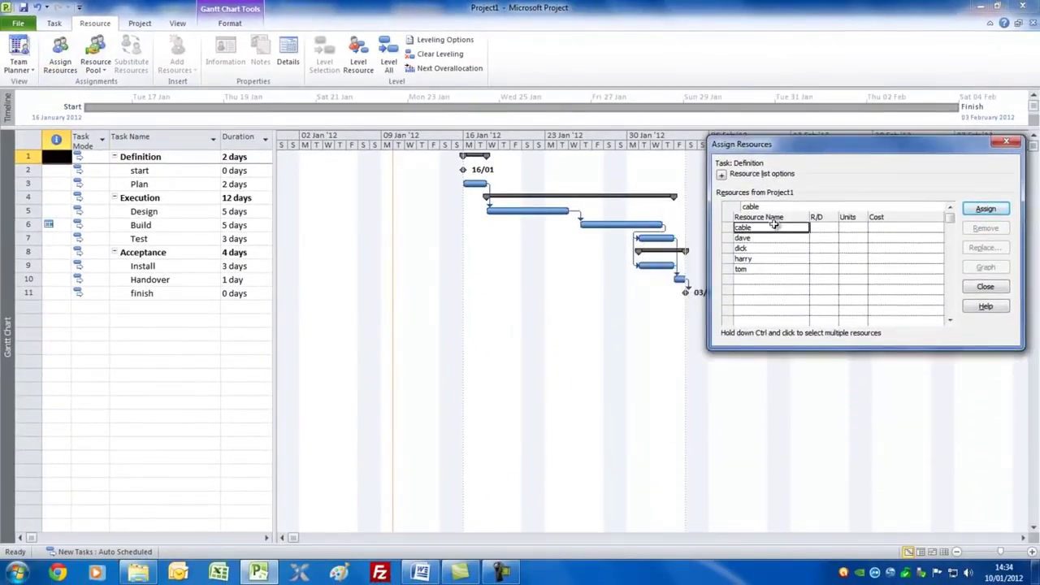
pyautogui.click(159, 185)
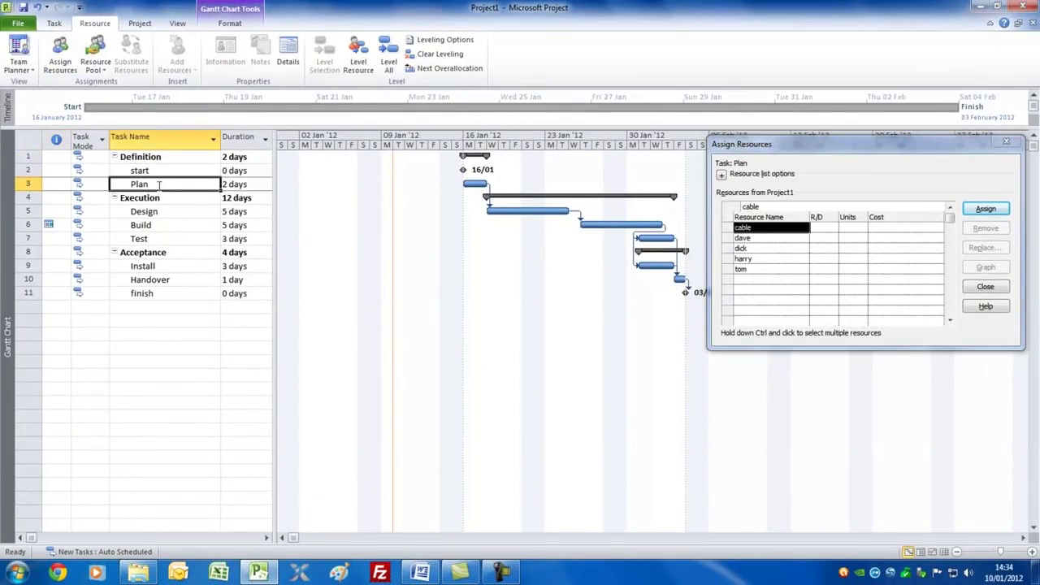
pyautogui.click(759, 238)
pyautogui.click(985, 209)
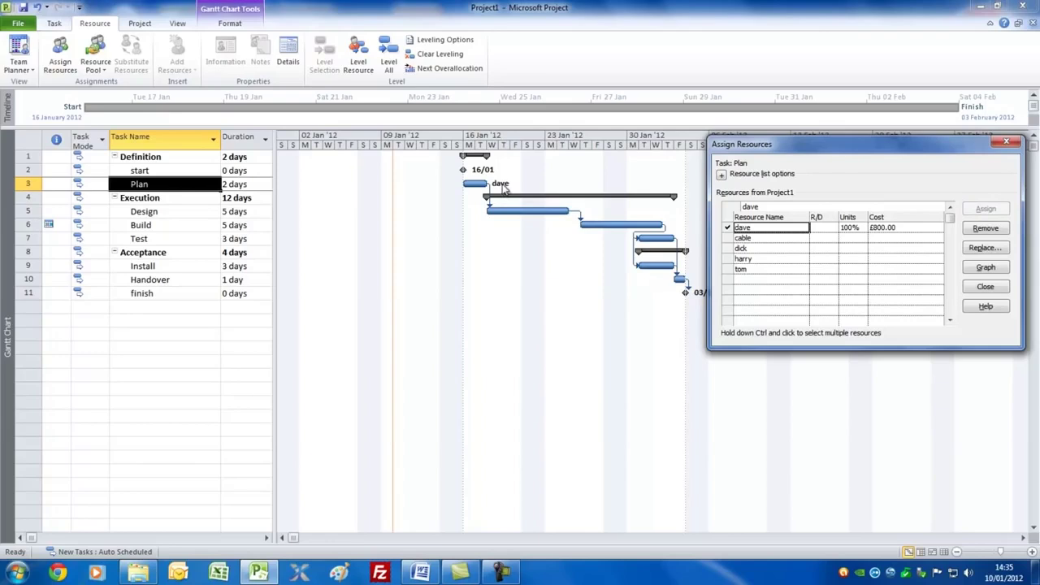
# Assign the third and fourth people from the resource sheet to the Design task
pyautogui.click(167, 212)
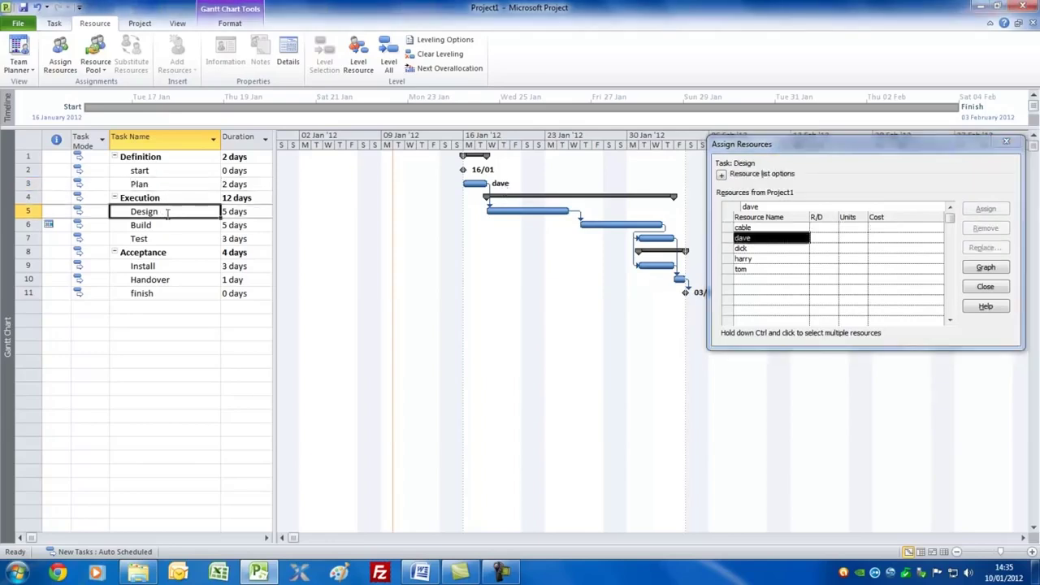
pyautogui.click(790, 251)
pyautogui.keyDown('ctrl'); pyautogui.click(790, 258); pyautogui.keyUp('ctrl')
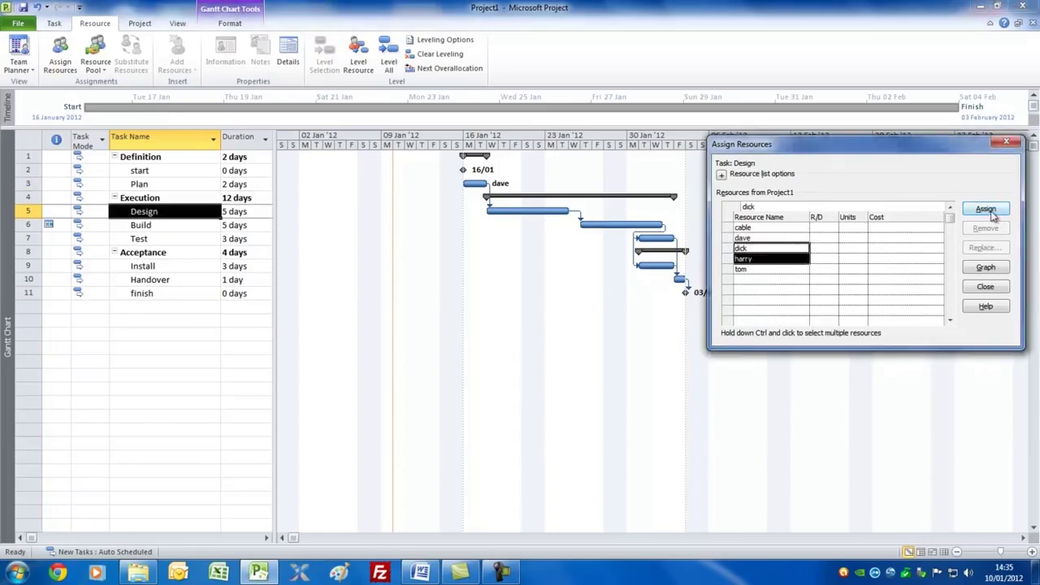
pyautogui.click(988, 213)
# Assign the third and fourth people plus the cable resource to the Build task, with cable units set to 3
pyautogui.click(193, 226)
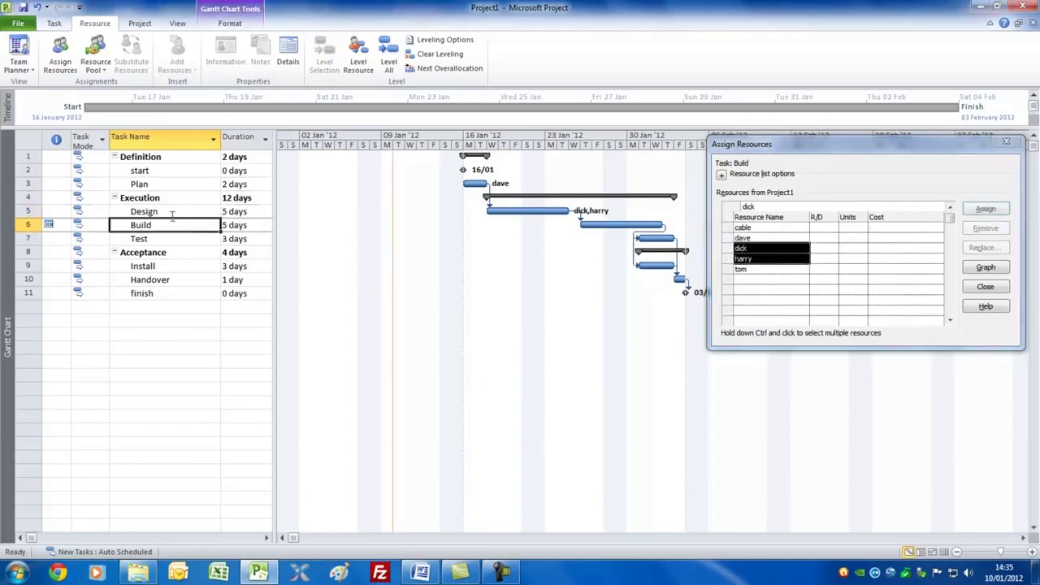
pyautogui.click(769, 253)
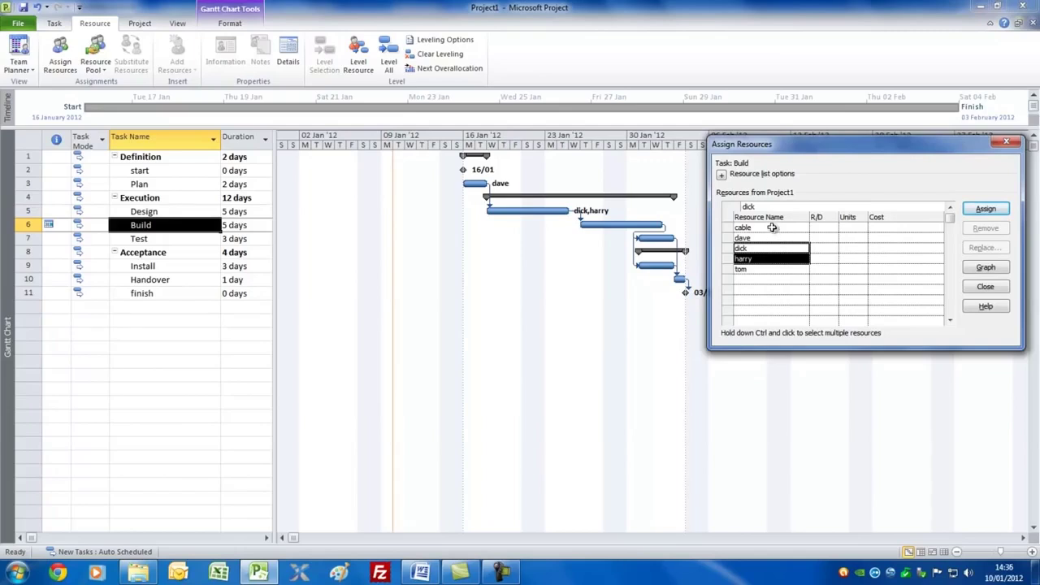
pyautogui.keyDown('ctrl'); pyautogui.click(772, 227); pyautogui.keyUp('ctrl')
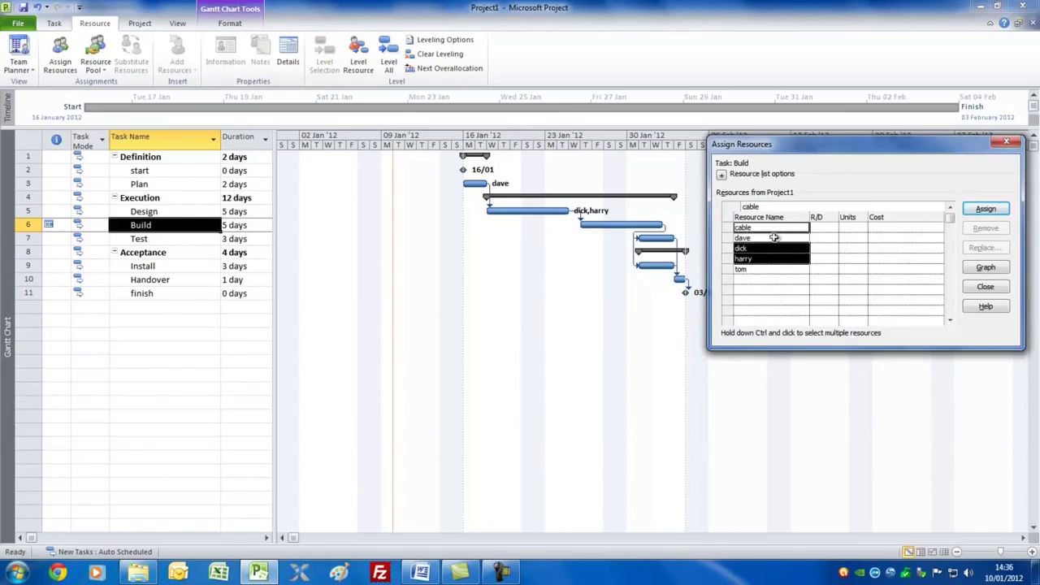
pyautogui.click(986, 209)
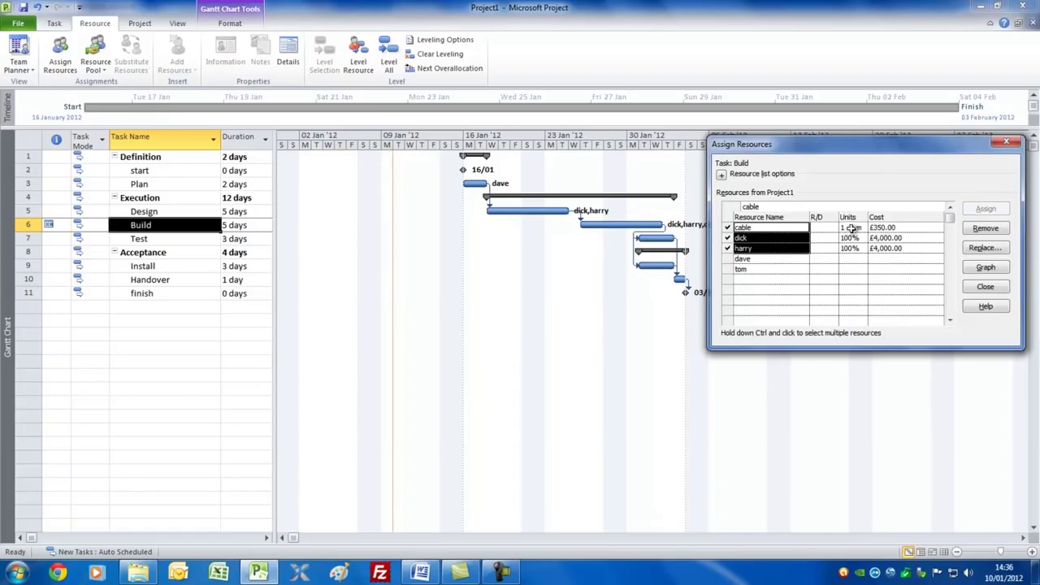
pyautogui.click(852, 228)
pyautogui.write('3')
pyautogui.click(772, 247)
# Assign the second and fourth people from the resource sheet to the Test task
pyautogui.click(157, 241)
pyautogui.click(769, 259)
pyautogui.keyDown('ctrl'); pyautogui.click(769, 269); pyautogui.keyUp('ctrl')
pyautogui.click(985, 209)
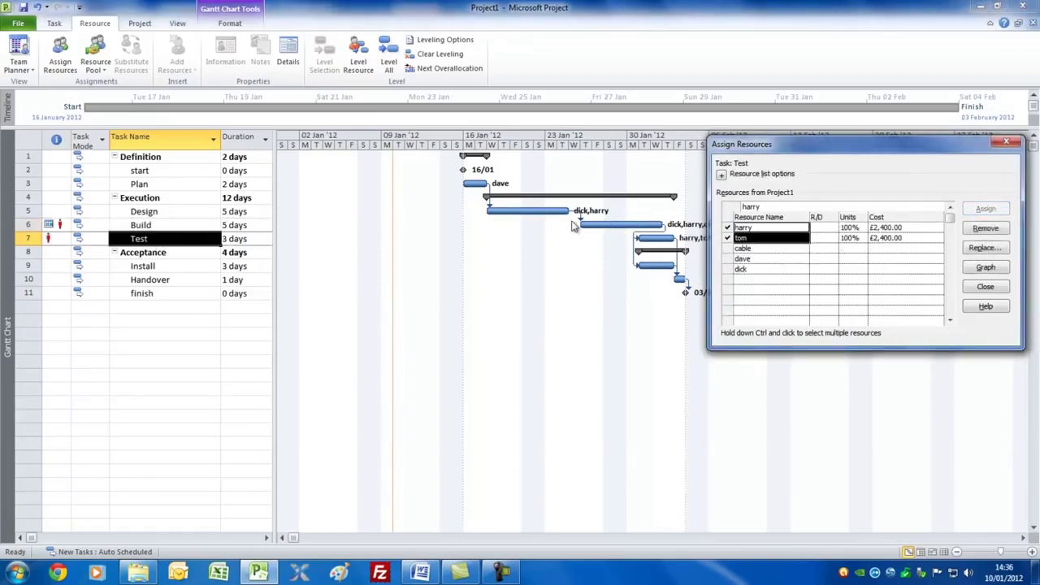
# Assign the first person from the resource sheet to the Install task
pyautogui.click(180, 266)
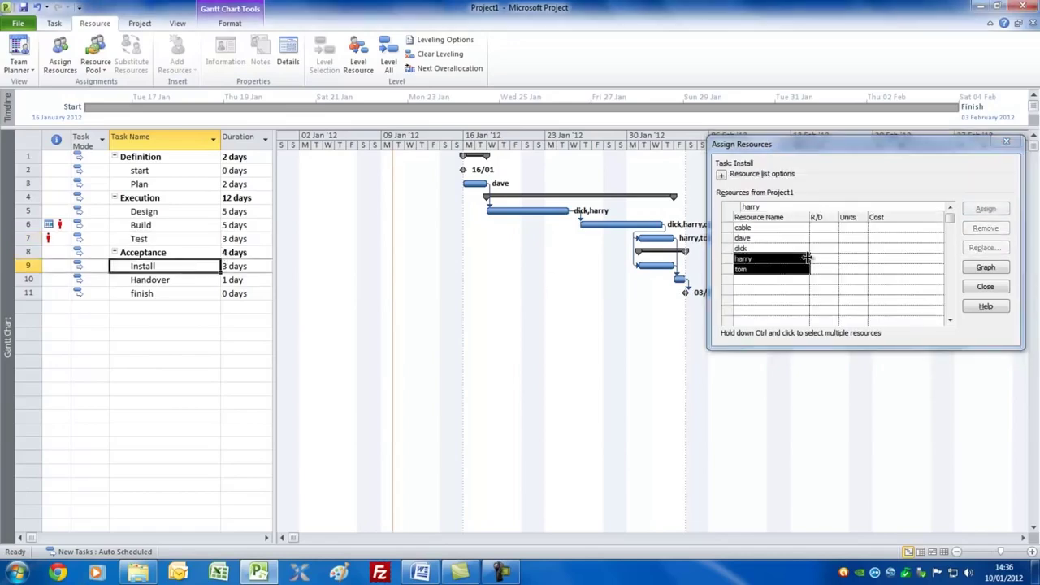
pyautogui.click(756, 238)
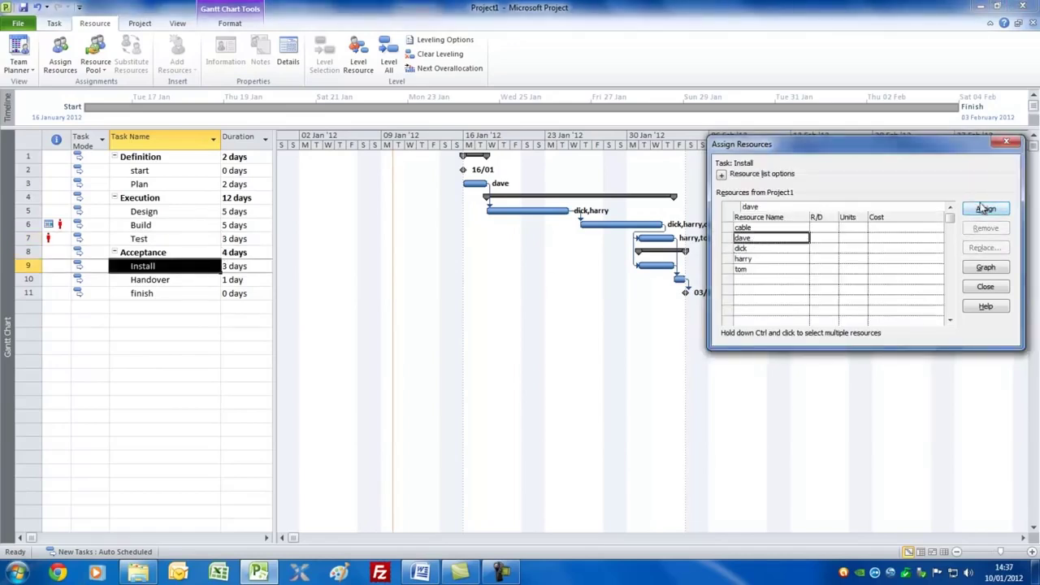
pyautogui.click(985, 209)
# Assign all four people, without the cable resource, to the Handover task and finish assigning resources
pyautogui.click(161, 280)
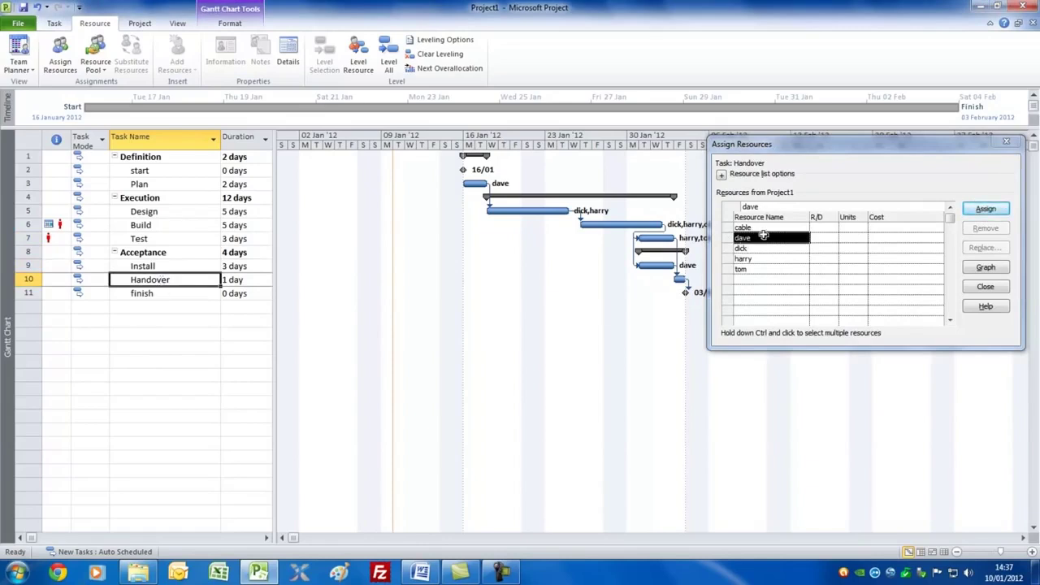
pyautogui.keyDown('shift'); pyautogui.click(769, 270); pyautogui.keyUp('shift')
pyautogui.click(985, 209)
pyautogui.moveTo(921, 150); pyautogui.dragTo(520, 301)
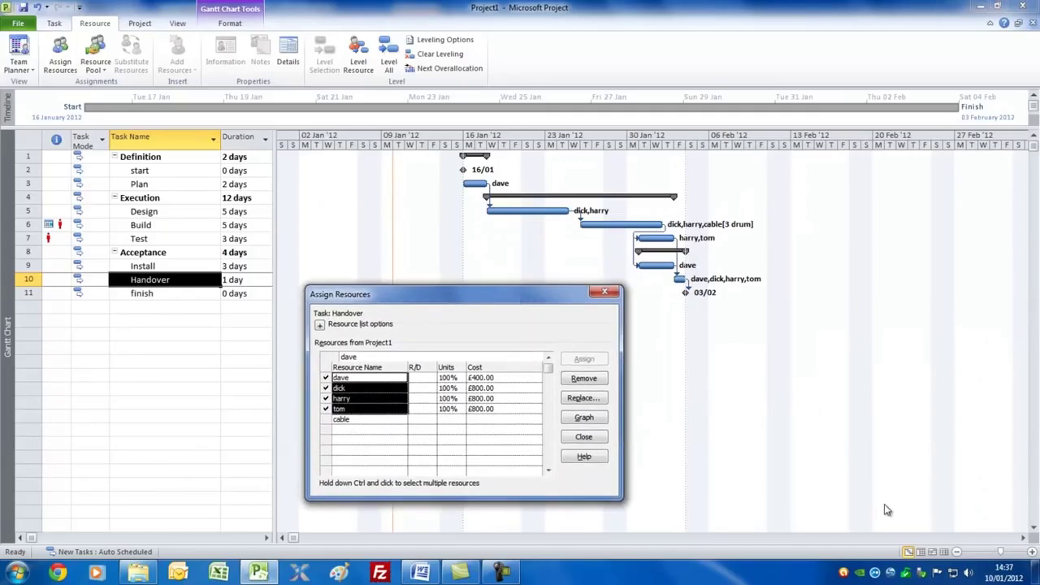
pyautogui.click(583, 436)
# Show the Cost table beside the Gantt chart, sized to display columns through Total Cost
pyautogui.moveTo(273, 193); pyautogui.dragTo(728, 199)
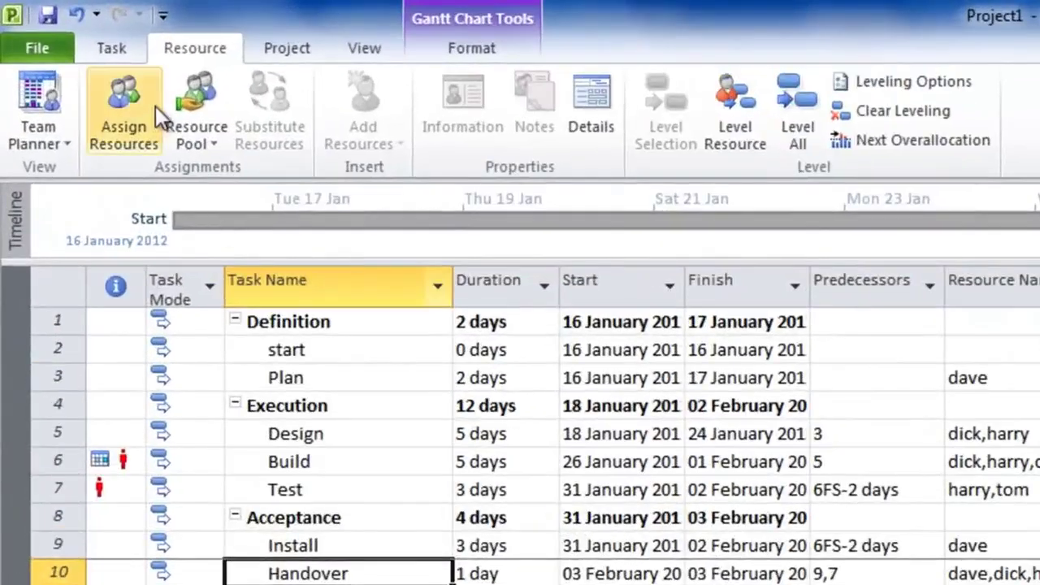
pyautogui.click(366, 52)
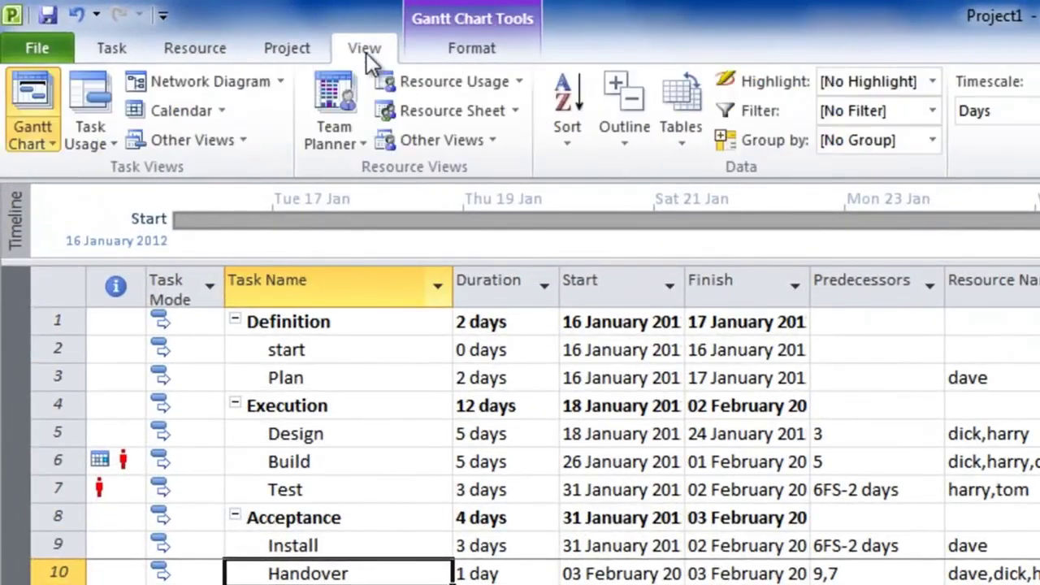
pyautogui.click(679, 145)
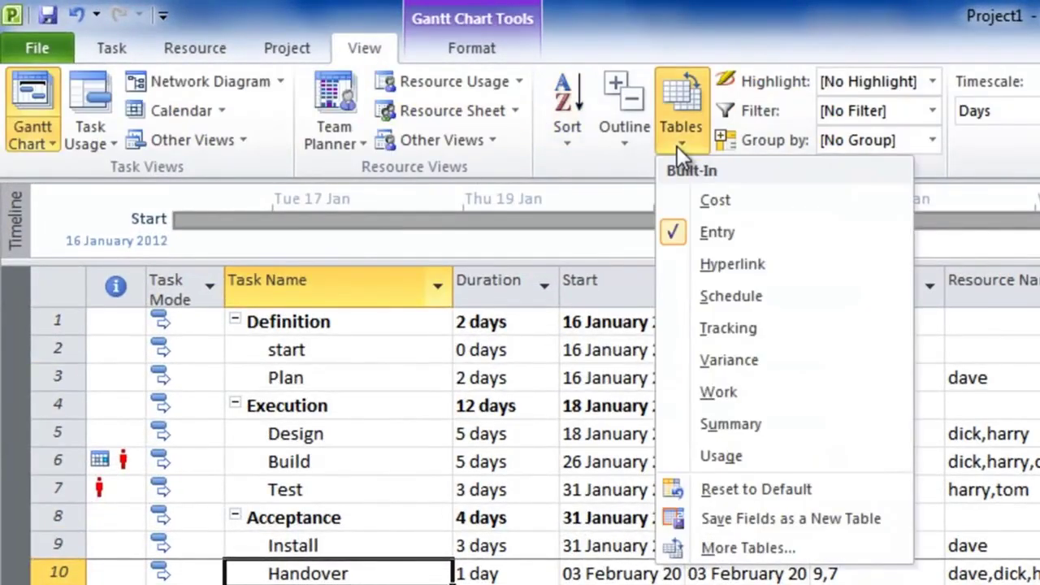
pyautogui.click(712, 199)
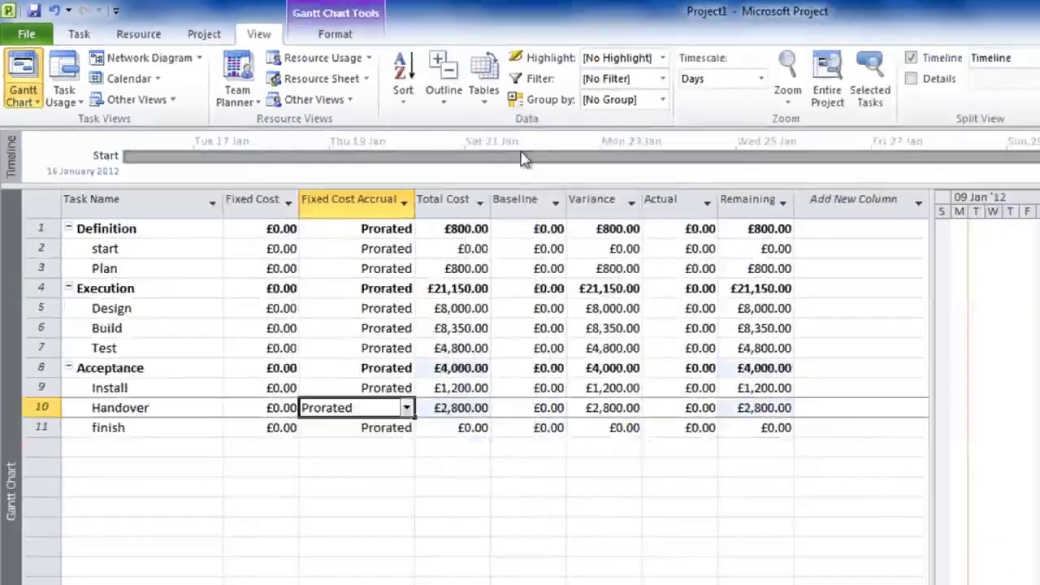
pyautogui.moveTo(933, 366); pyautogui.dragTo(551, 356)
pyautogui.moveTo(378, 244); pyautogui.dragTo(376, 244)
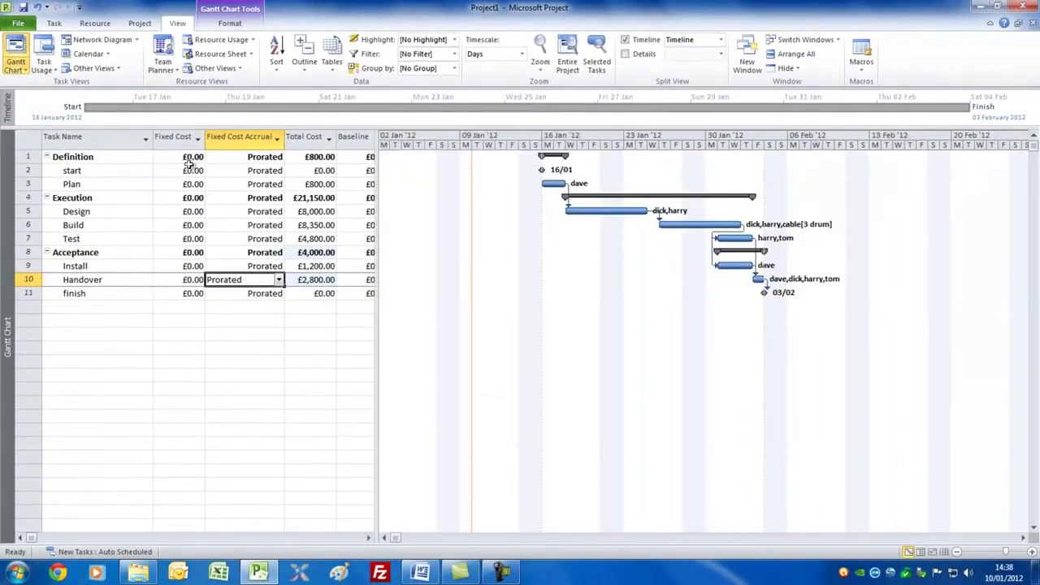
# Set the fixed cost of the Build task to £400
pyautogui.click(186, 226)
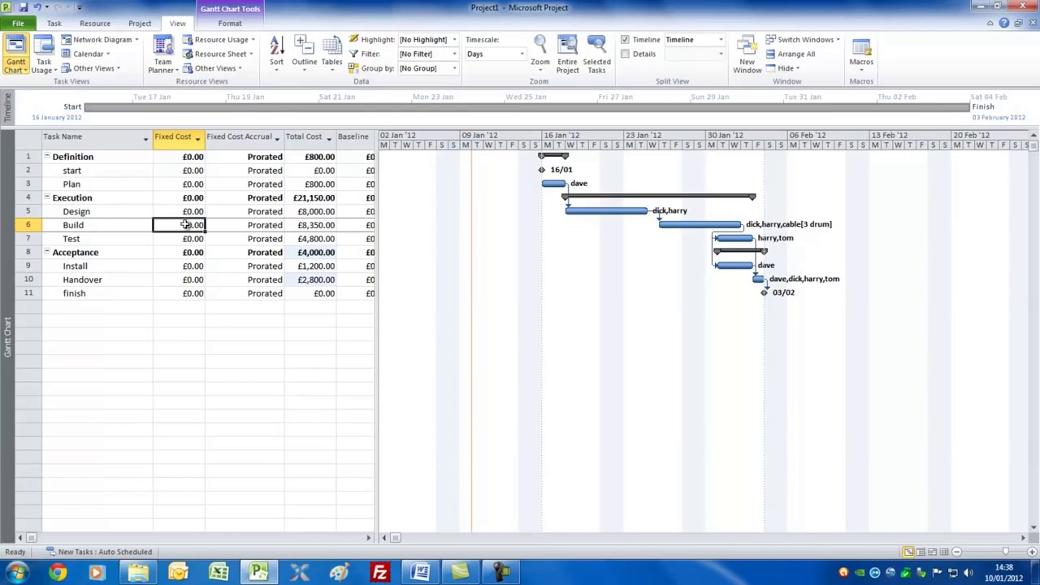
pyautogui.write('400')
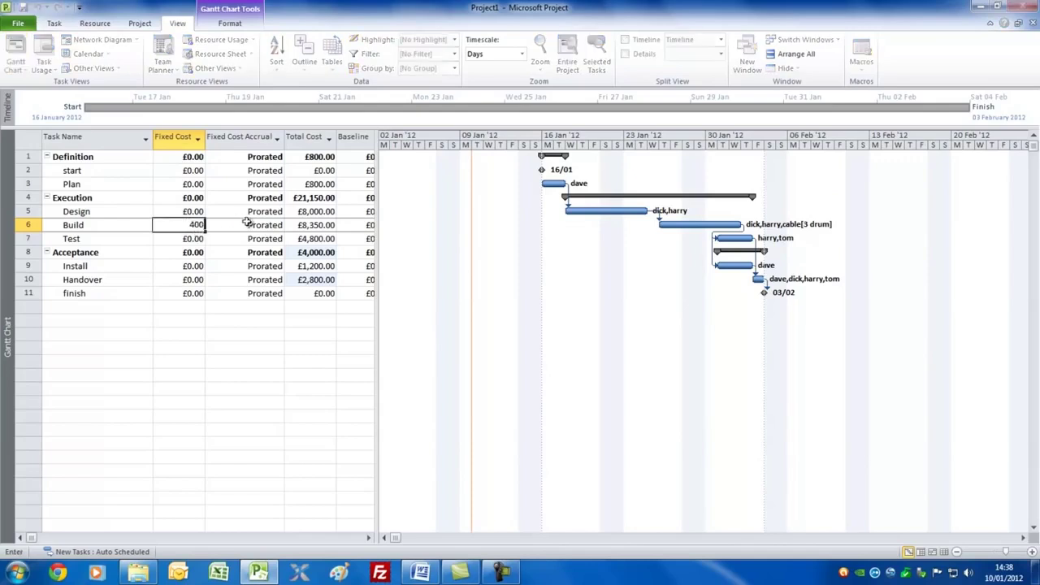
pyautogui.press('Tab')
pyautogui.click(188, 226)
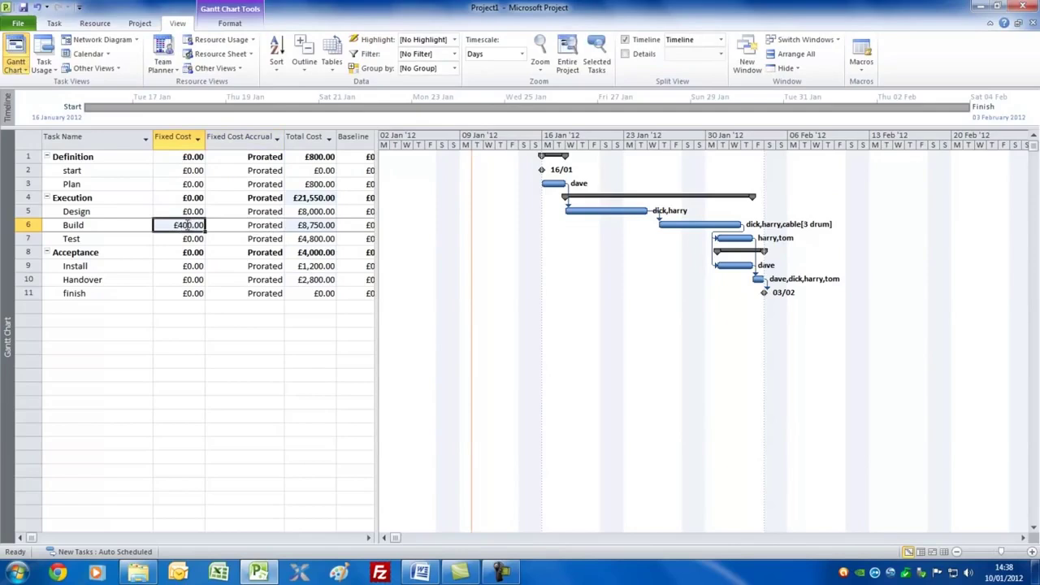
# Add the note "£400 is for hotel and travel expenses" to the Build task
pyautogui.doubleClick(90, 228)
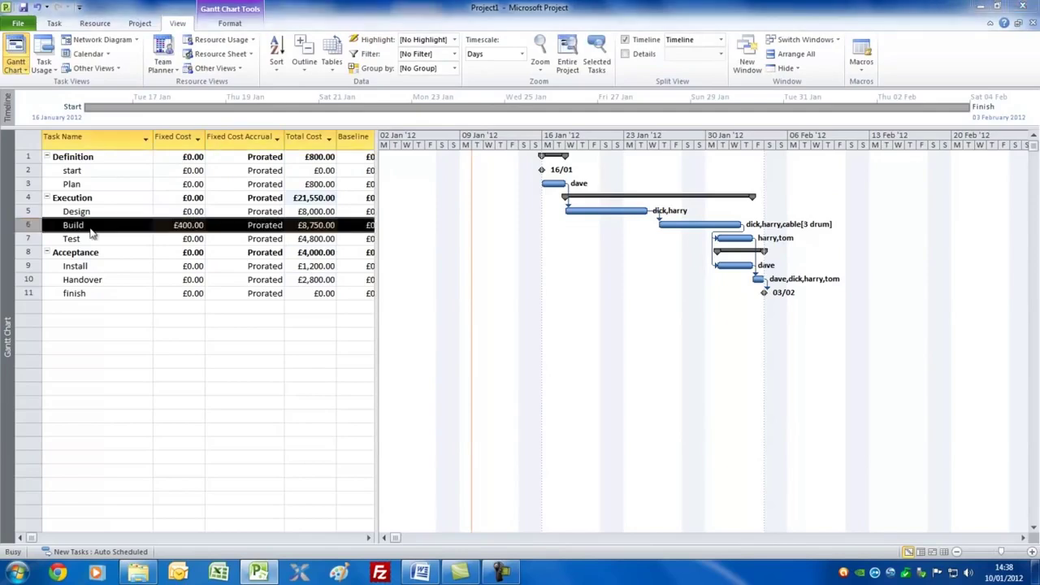
pyautogui.click(491, 180)
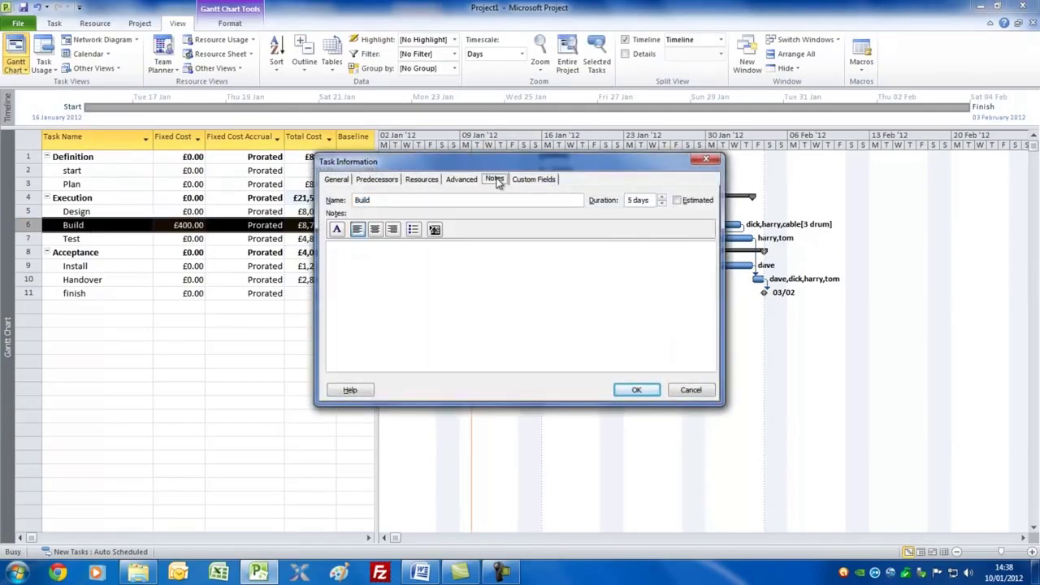
pyautogui.click(338, 252)
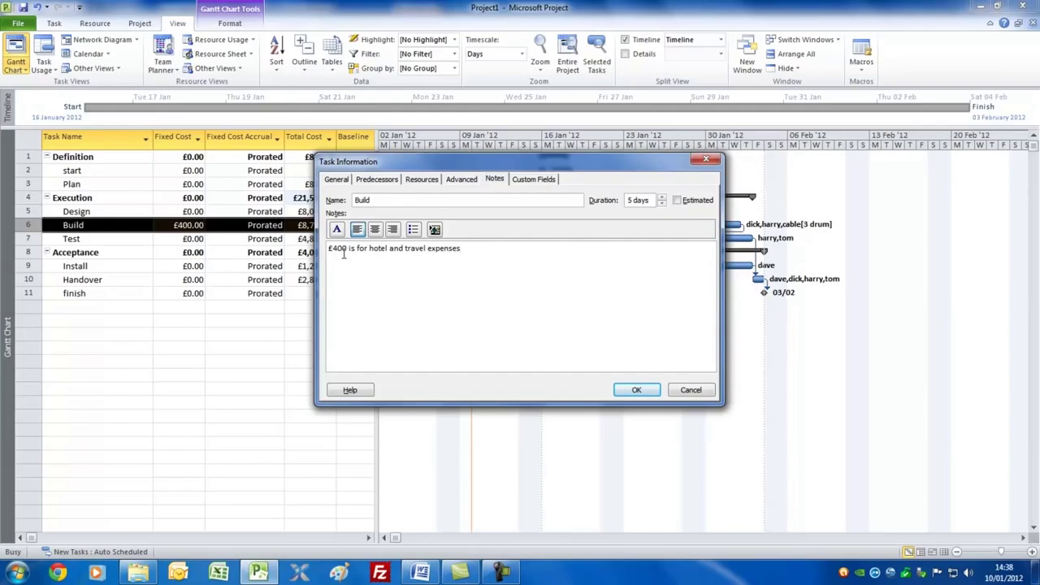
pyautogui.click(636, 390)
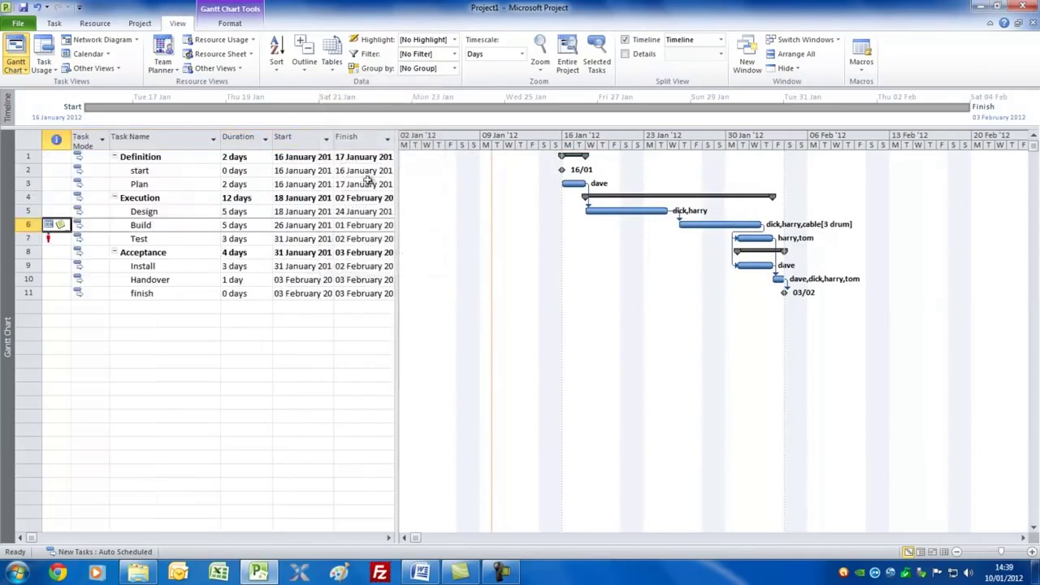
# Inspect the overallocation indicator on the Test task and the options offered for resolving it
pyautogui.moveTo(397, 215); pyautogui.dragTo(276, 204)
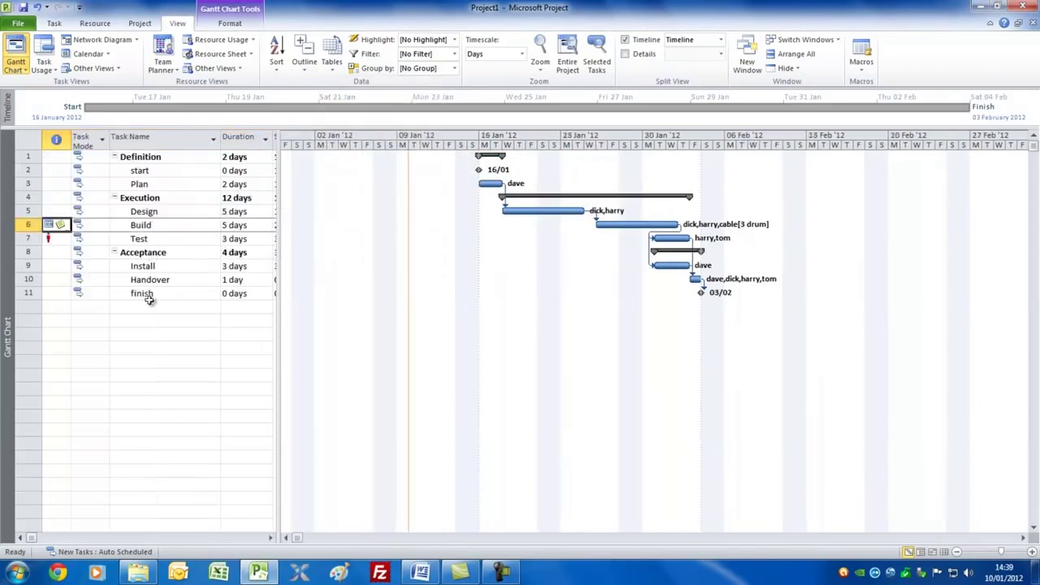
pyautogui.click(53, 238)
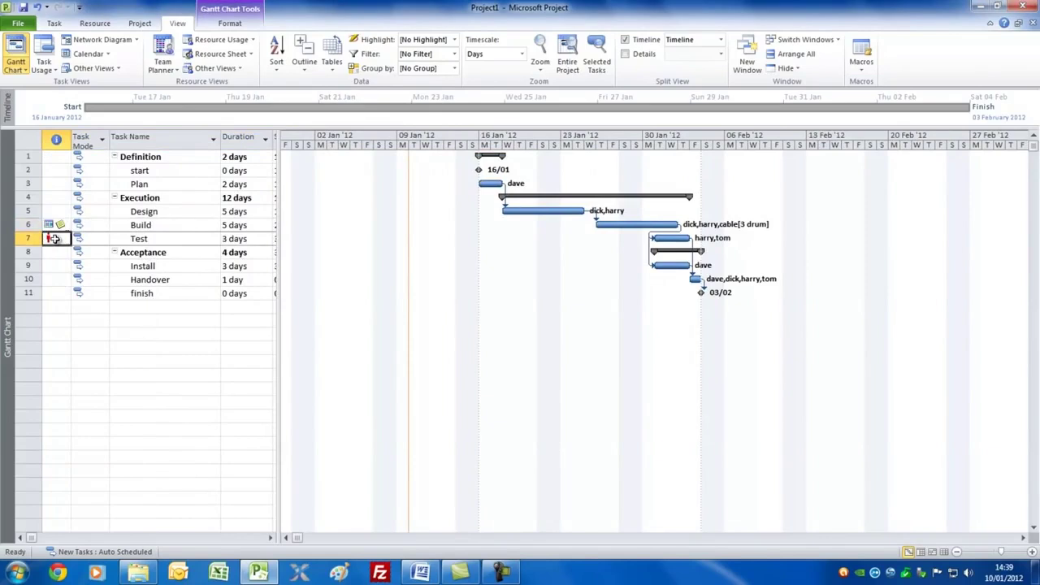
pyautogui.moveTo(53, 238)
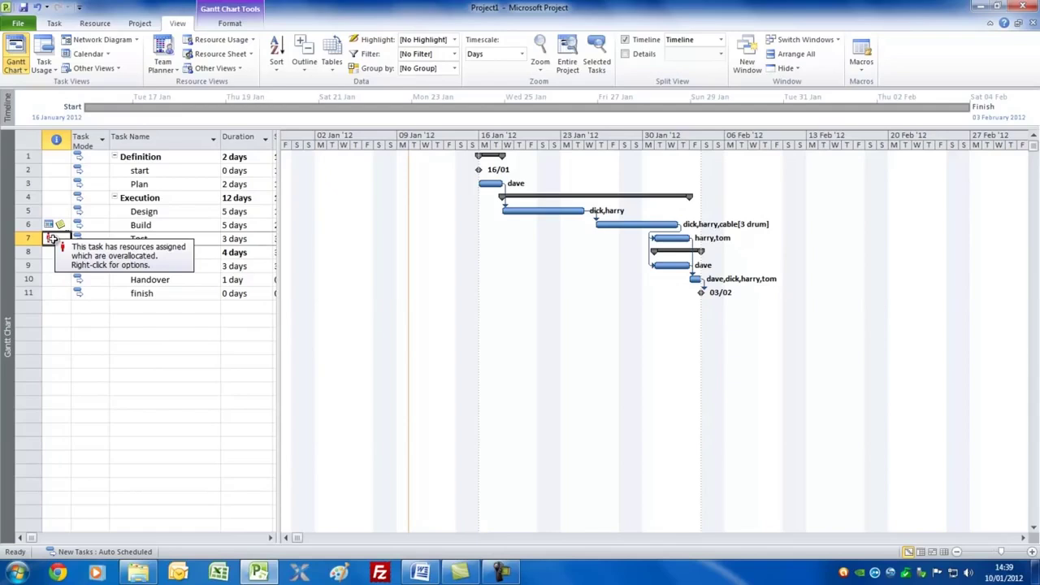
pyautogui.rightClick(52, 236)
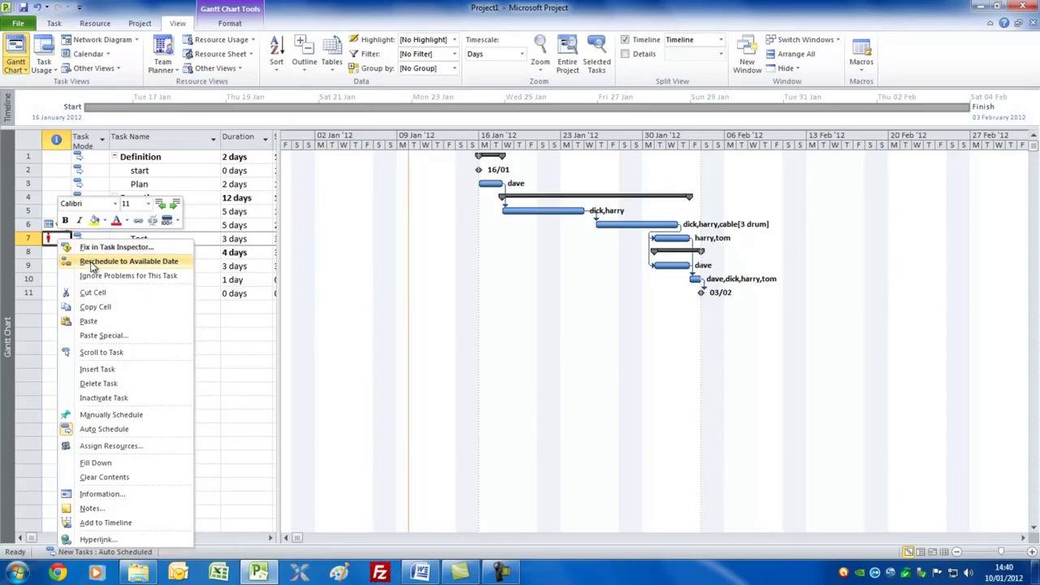
pyautogui.click(50, 239)
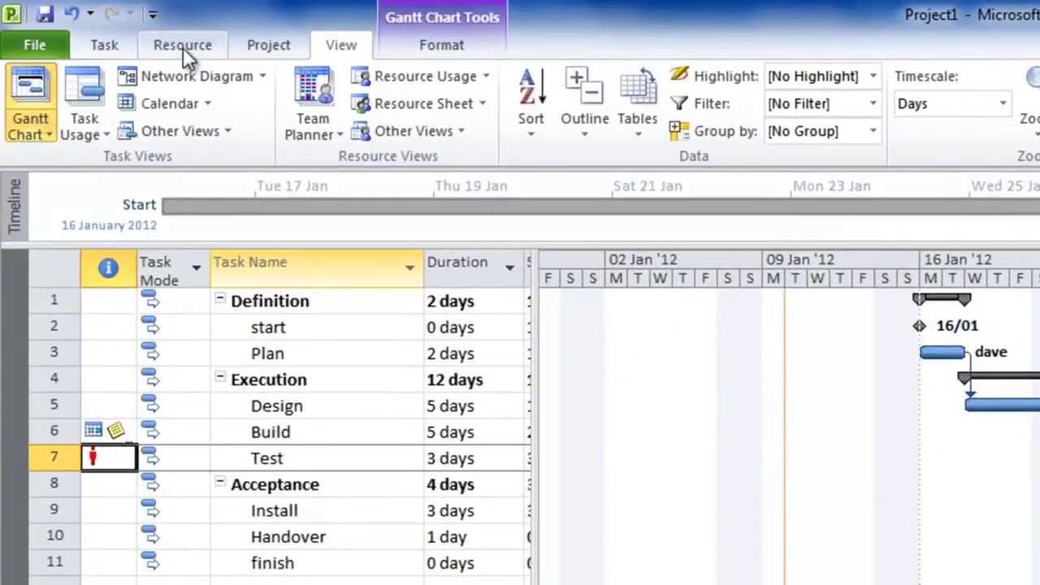
# Level the resources across the entire project to resolve the overallocation on the Test task
pyautogui.click(183, 48)
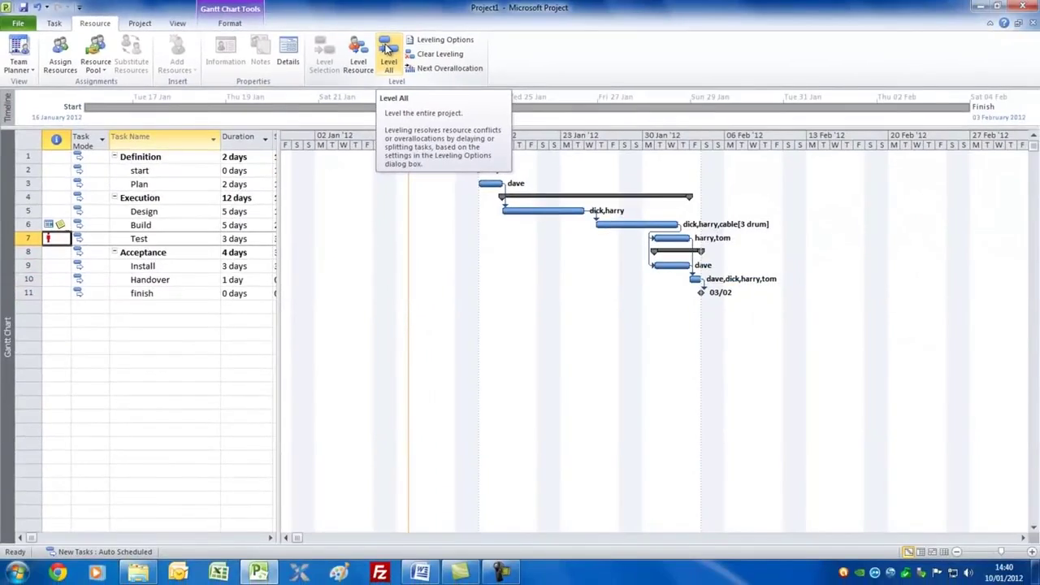
pyautogui.click(387, 49)
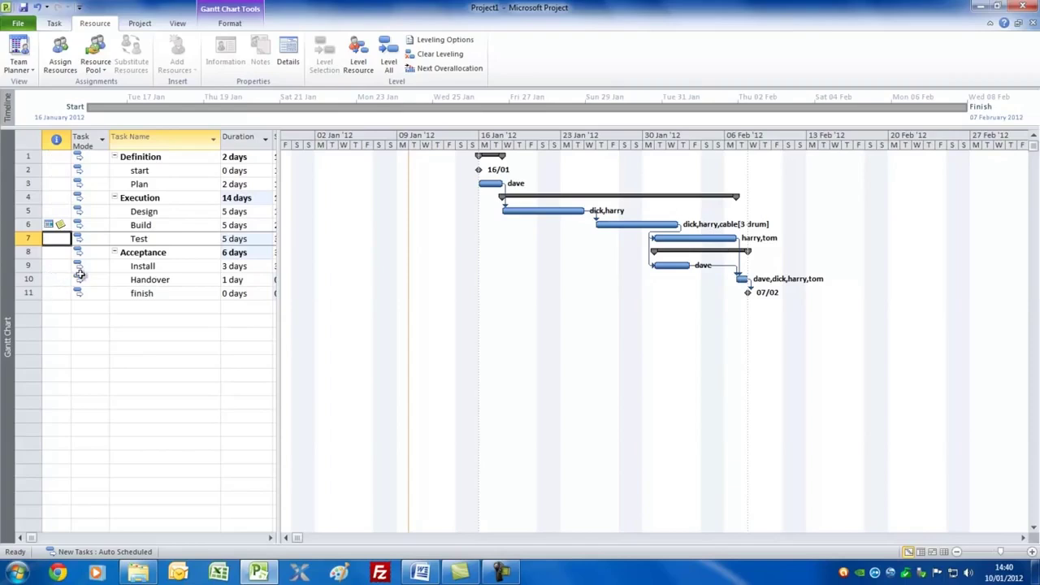
pyautogui.click(58, 211)
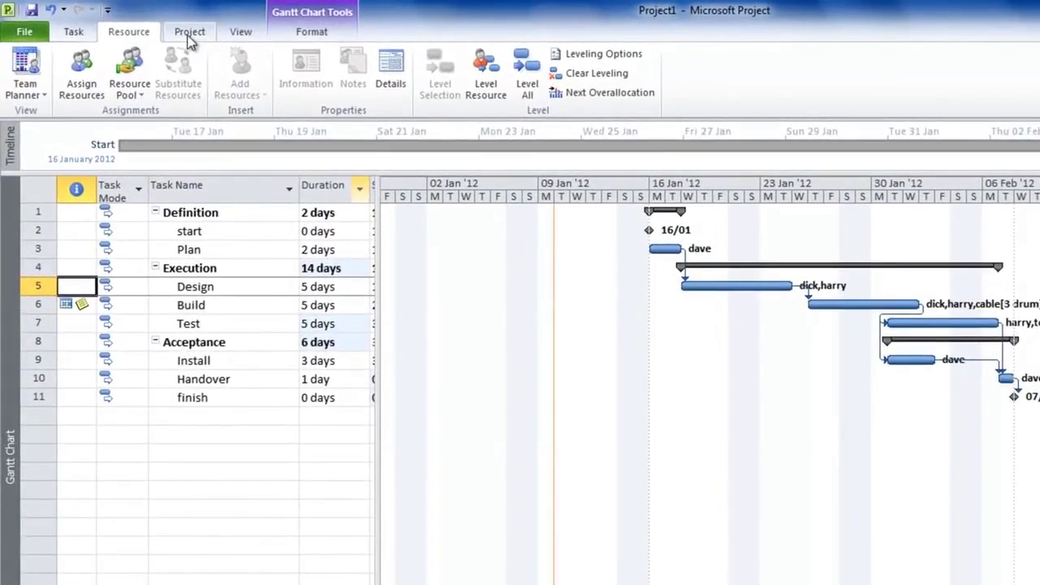
# Review the project statistics for dates, duration, work and cost, and close them
pyautogui.click(140, 23)
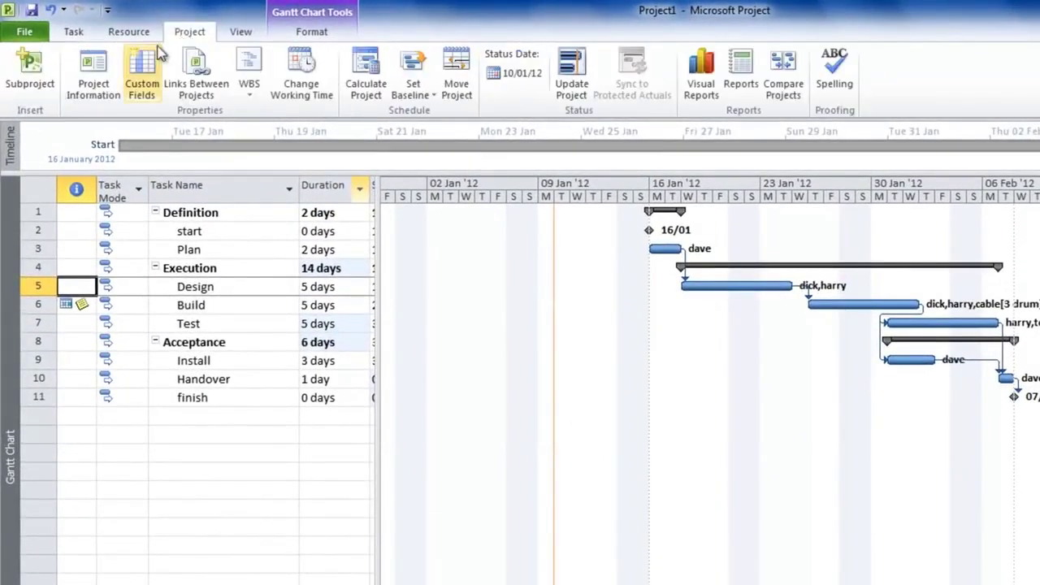
pyautogui.click(93, 72)
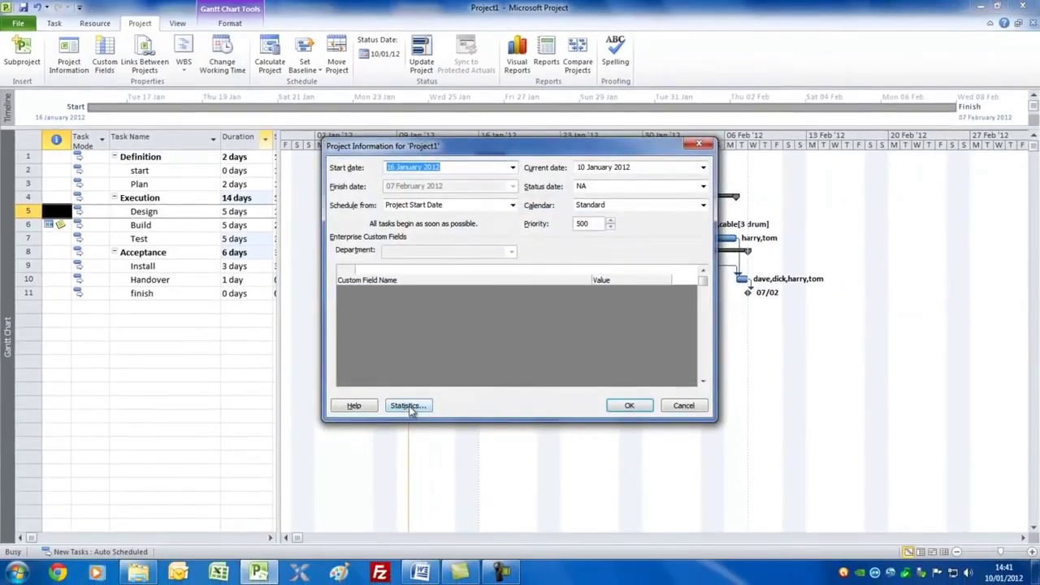
pyautogui.click(409, 406)
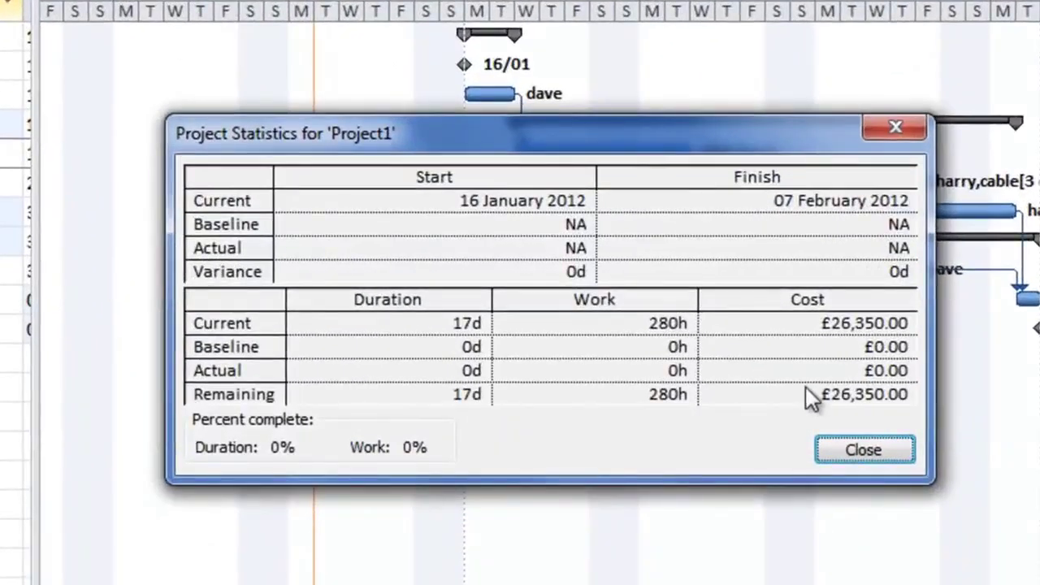
pyautogui.moveTo(704, 151); pyautogui.dragTo(592, 75)
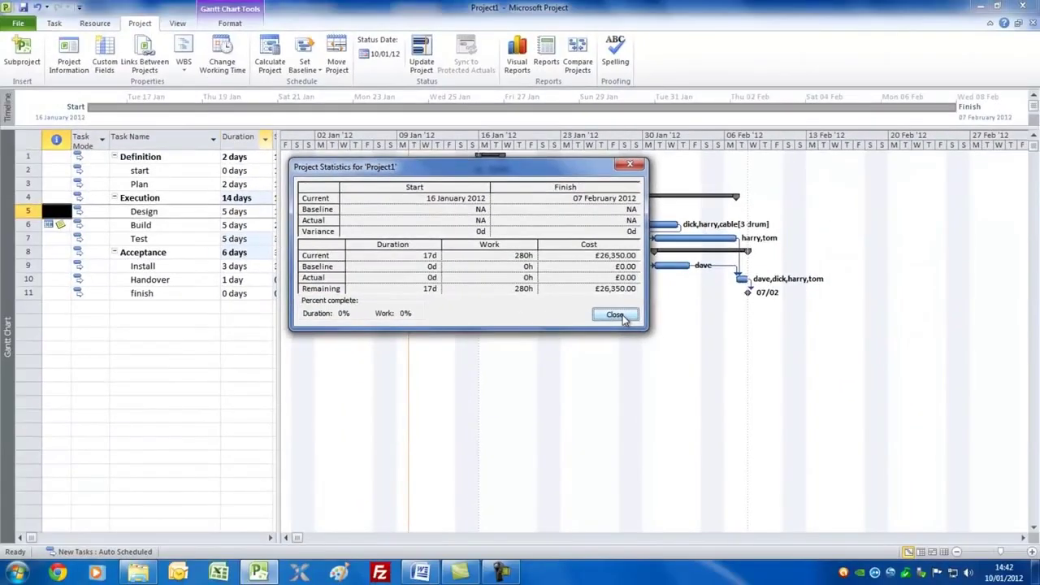
pyautogui.click(623, 314)
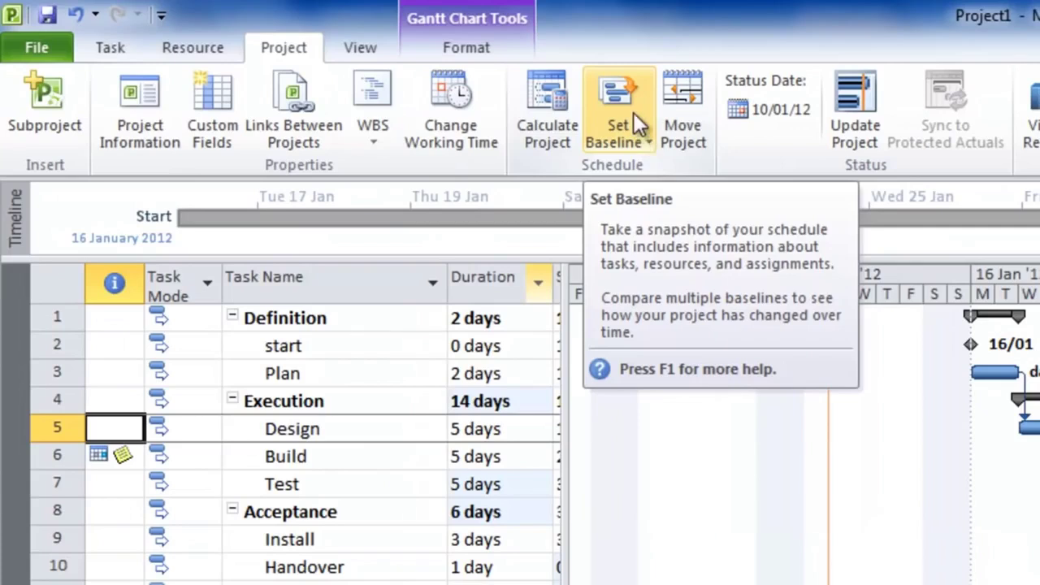
# Set the baseline for the entire project
pyautogui.click(312, 59)
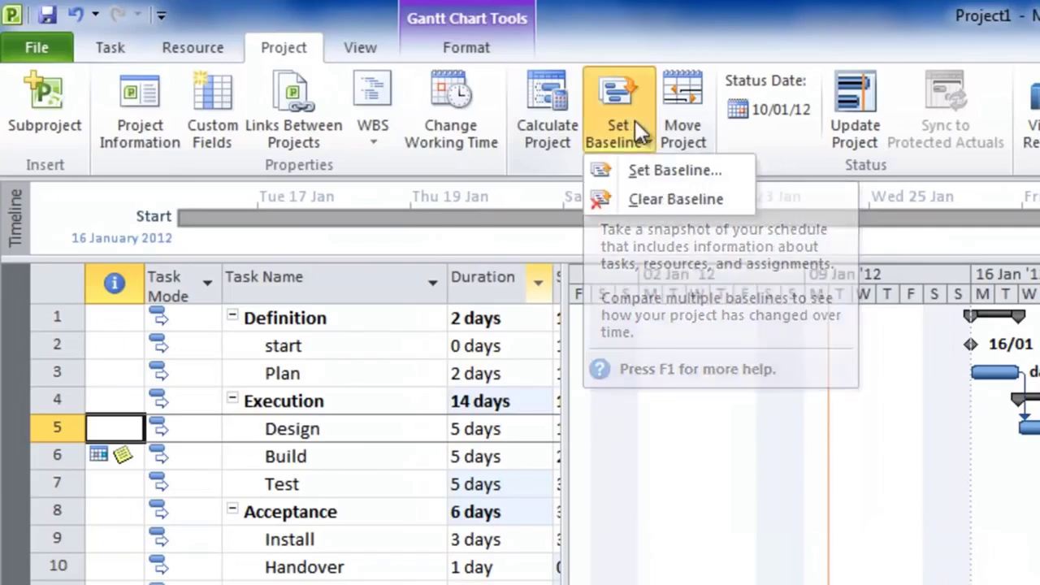
pyautogui.click(677, 171)
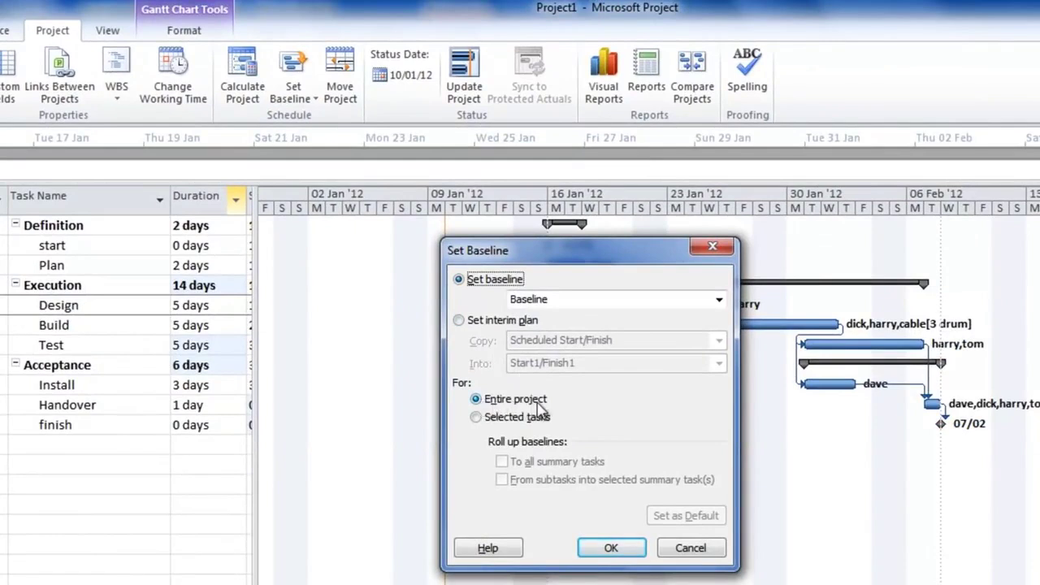
pyautogui.click(611, 547)
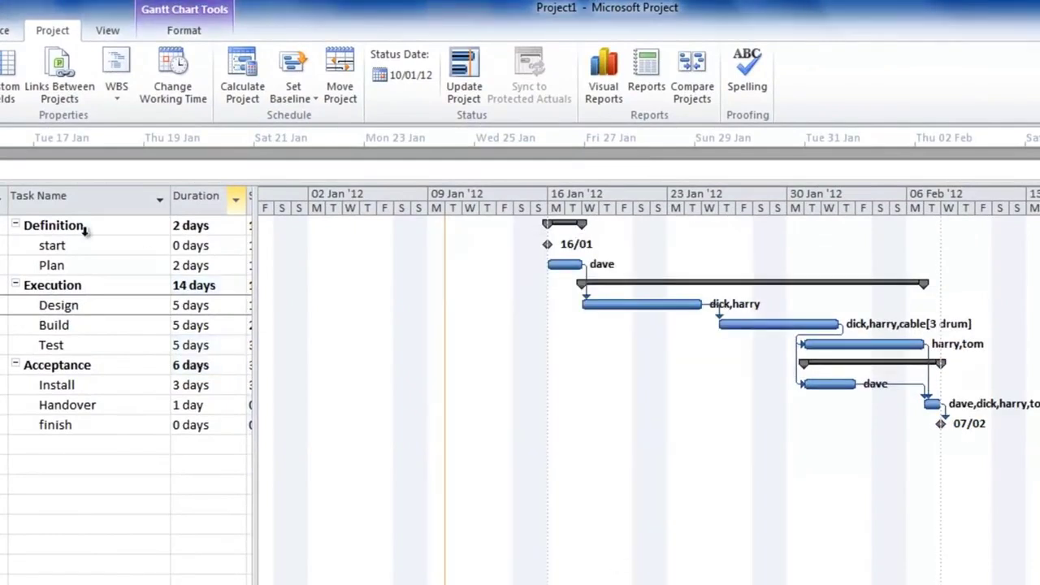
# Switch from the Gantt Chart to the Tracking Gantt view
pyautogui.click(73, 34)
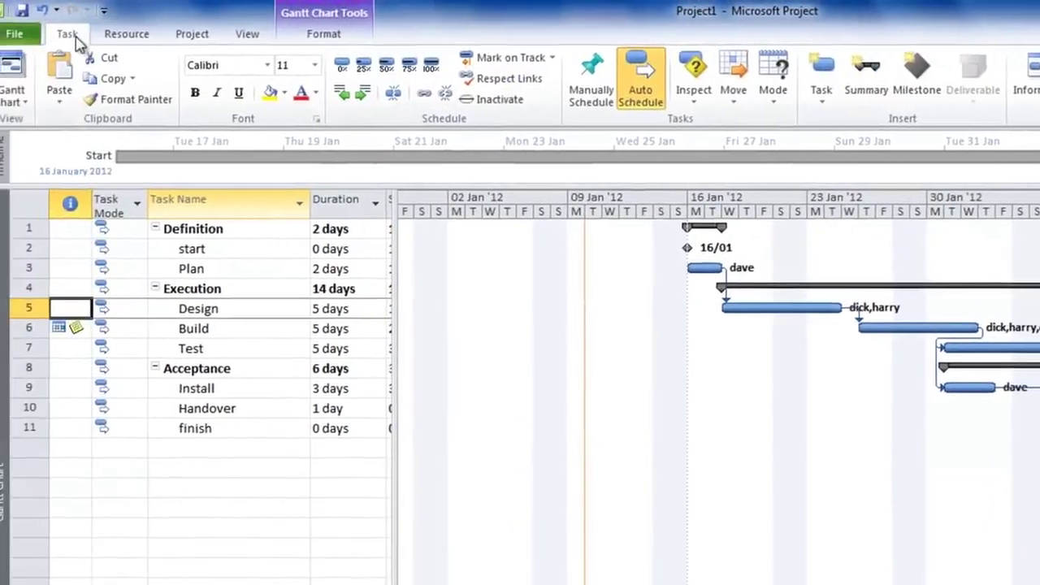
pyautogui.click(39, 103)
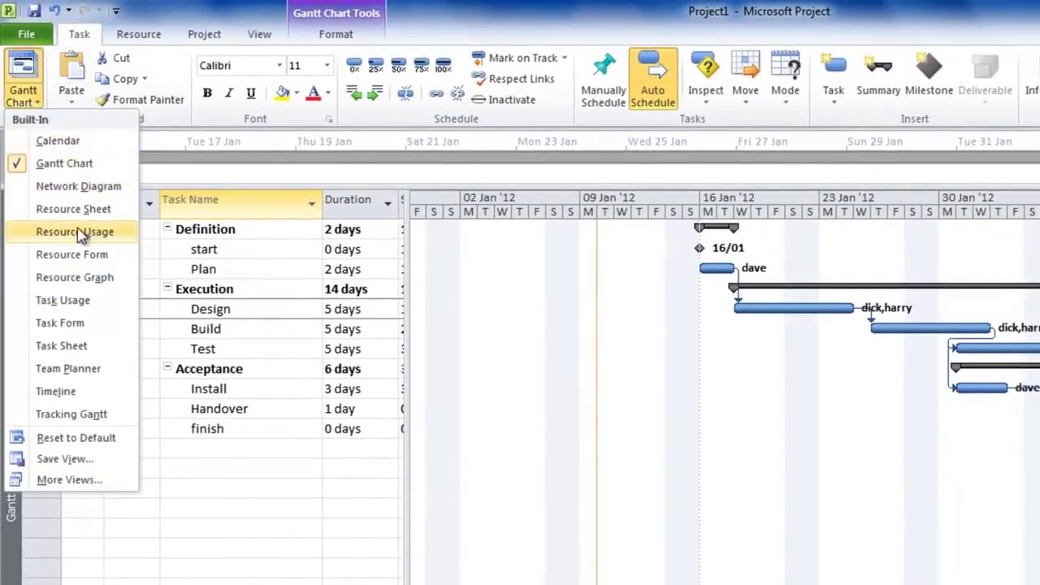
pyautogui.click(78, 419)
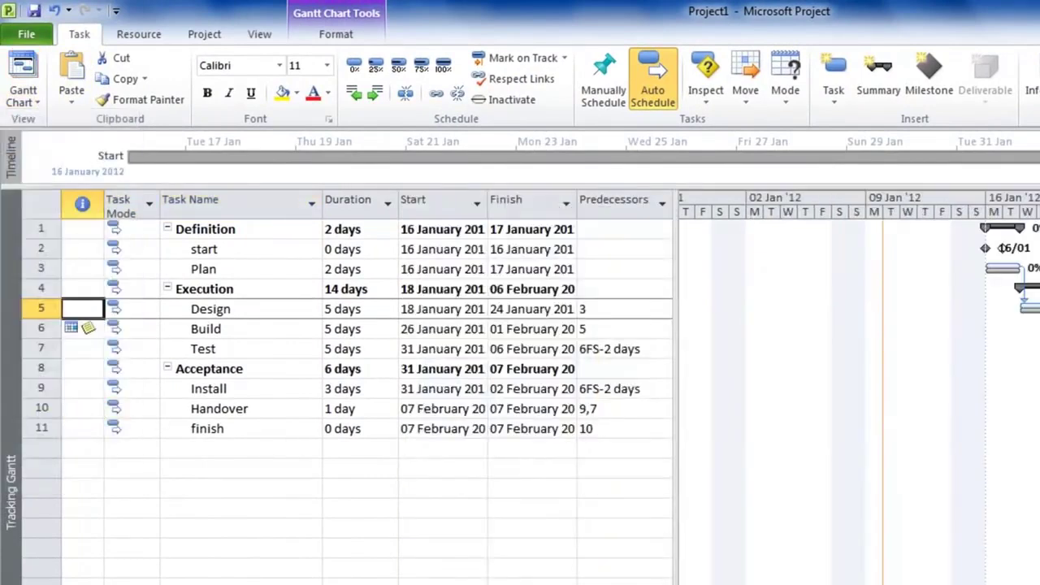
# Show the Tracking table in the Tracking Gantt and widen the table area to examine all its actual-progress columns
pyautogui.hotkey('ctrl', 'shift', 'F5')
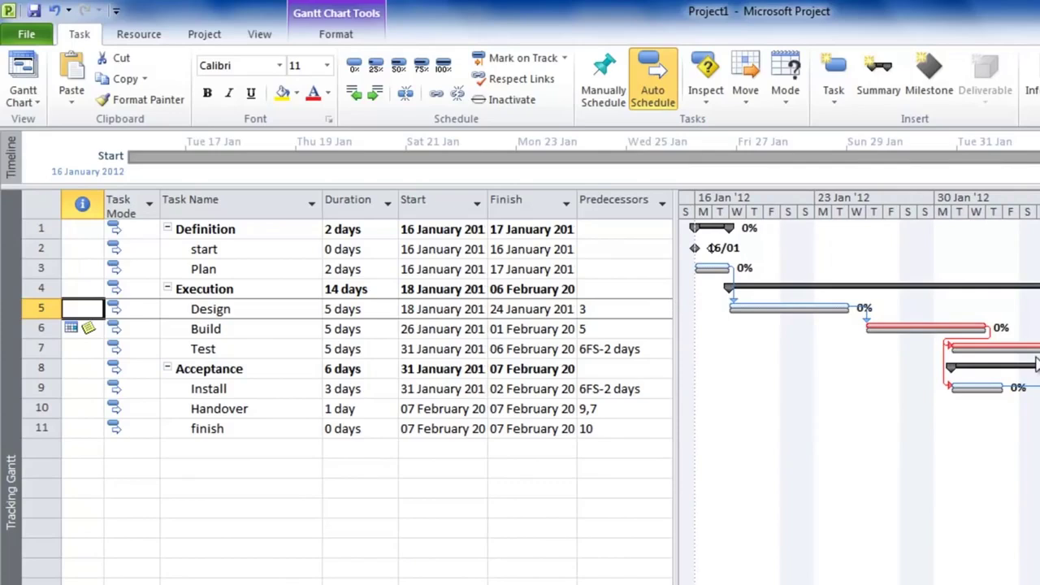
pyautogui.click(258, 35)
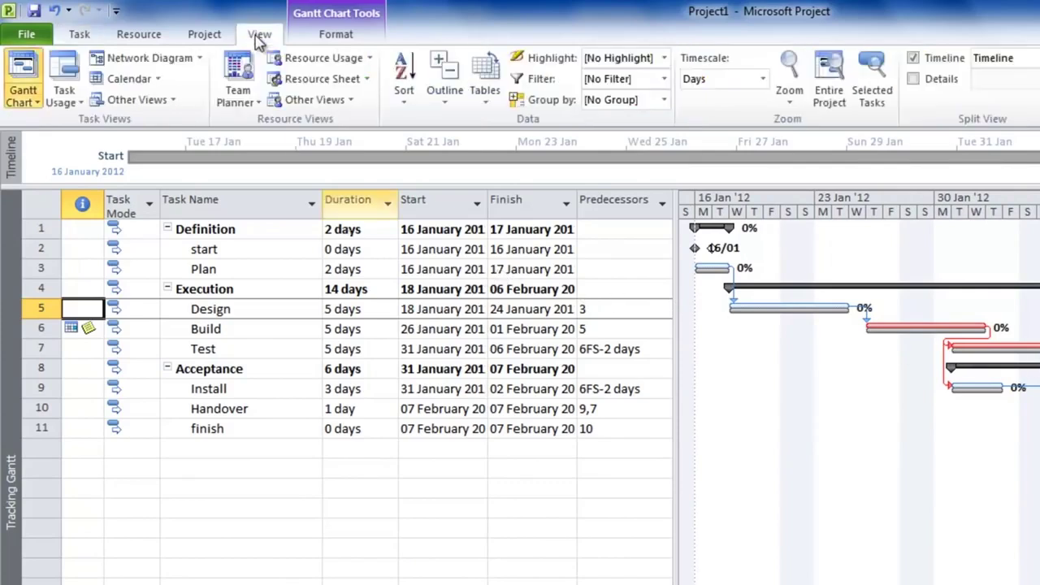
pyautogui.click(486, 91)
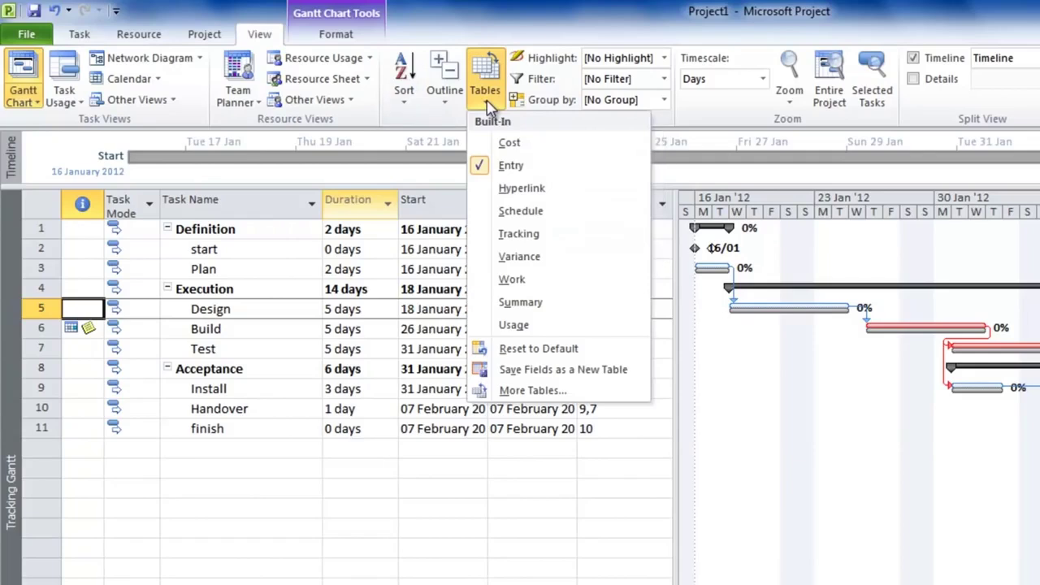
pyautogui.click(520, 234)
pyautogui.moveTo(699, 425); pyautogui.dragTo(991, 422)
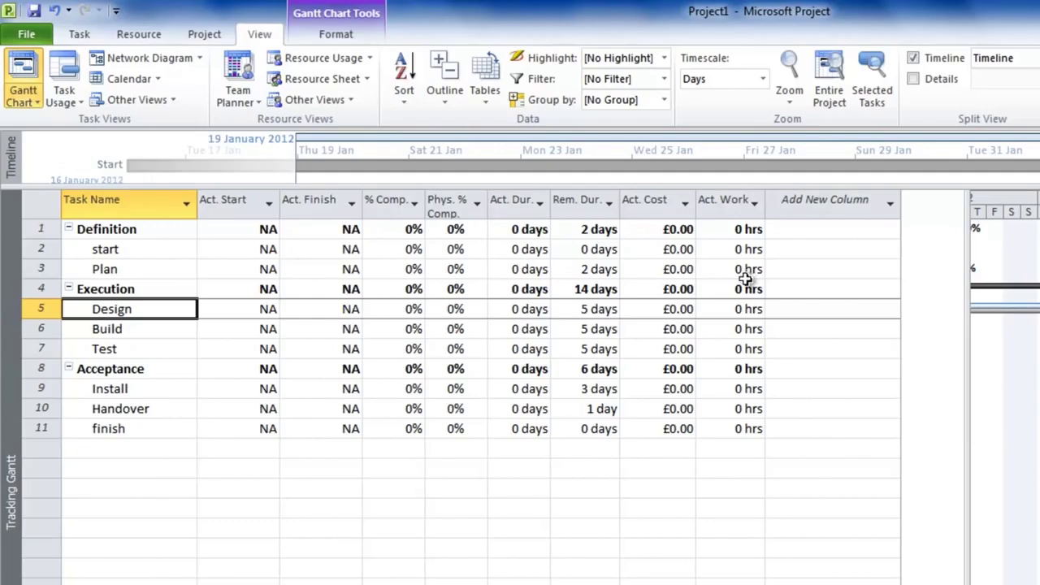
# Apply the Work table to the Tracking Gantt and narrow the table area to show the task bars
pyautogui.click(486, 106)
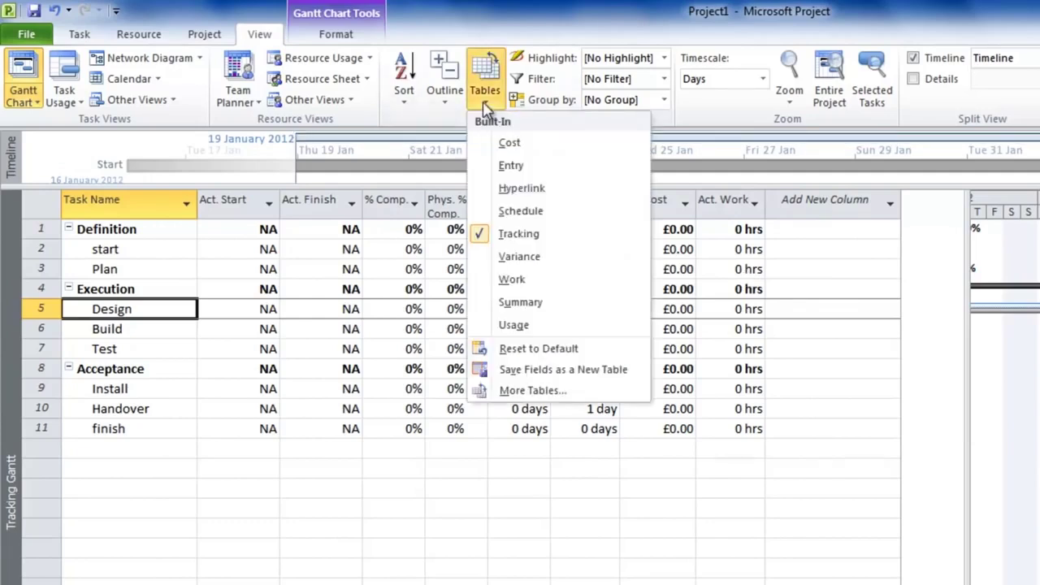
pyautogui.click(515, 281)
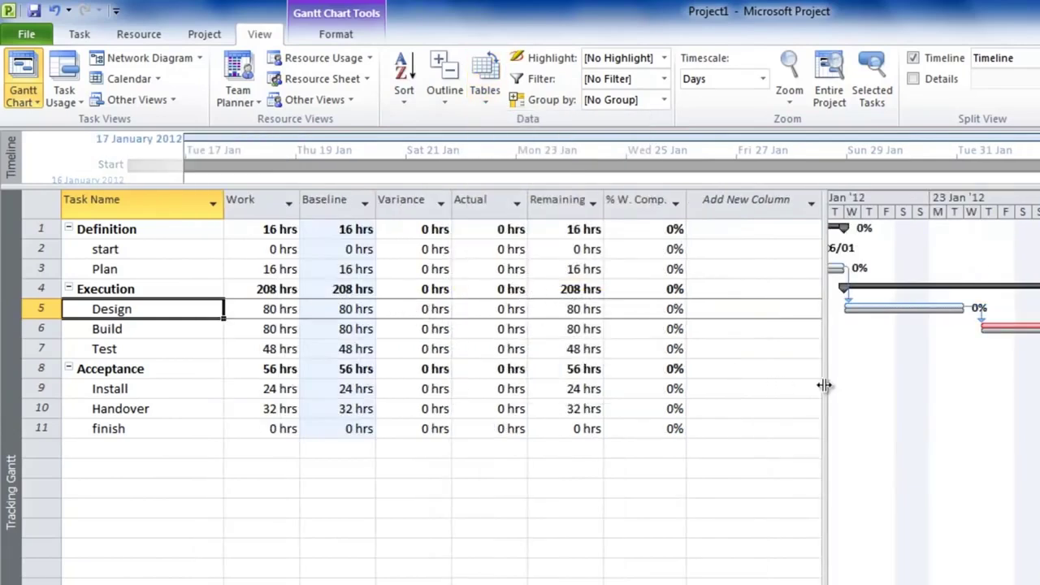
pyautogui.moveTo(824, 385); pyautogui.dragTo(389, 345)
# Mark the Plan task as 100% complete
pyautogui.click(122, 38)
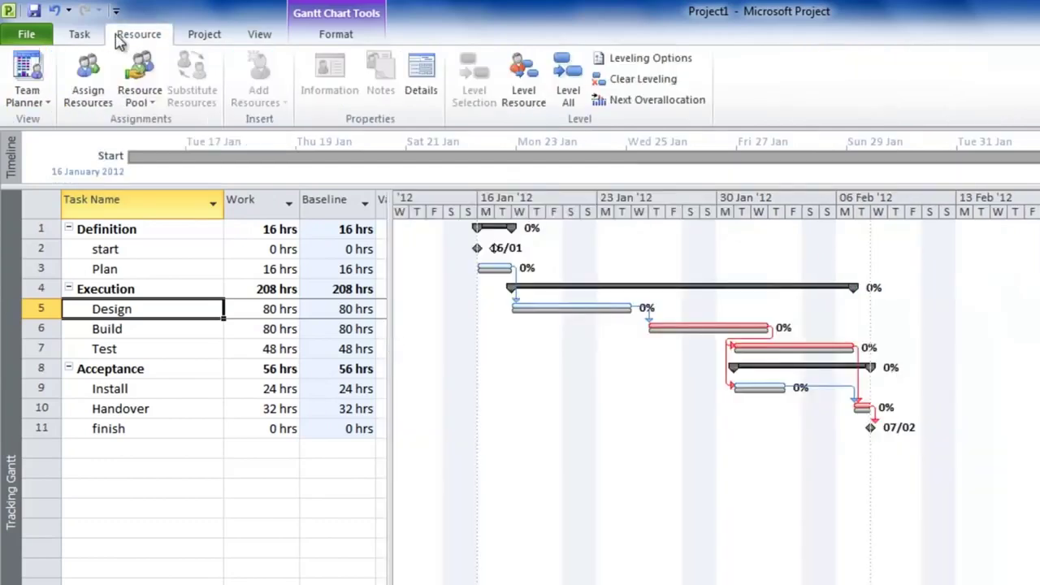
pyautogui.click(81, 37)
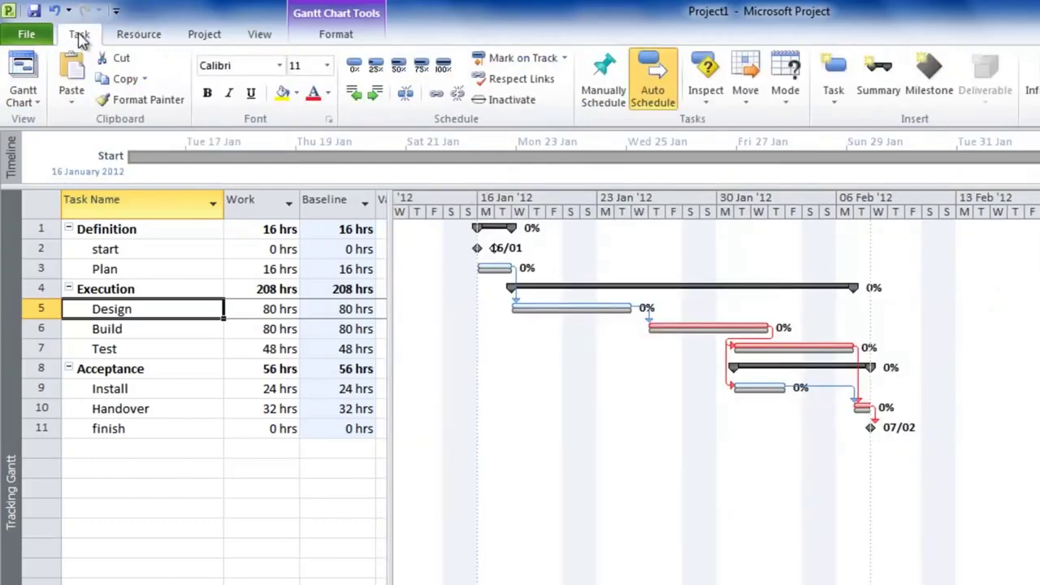
pyautogui.click(163, 275)
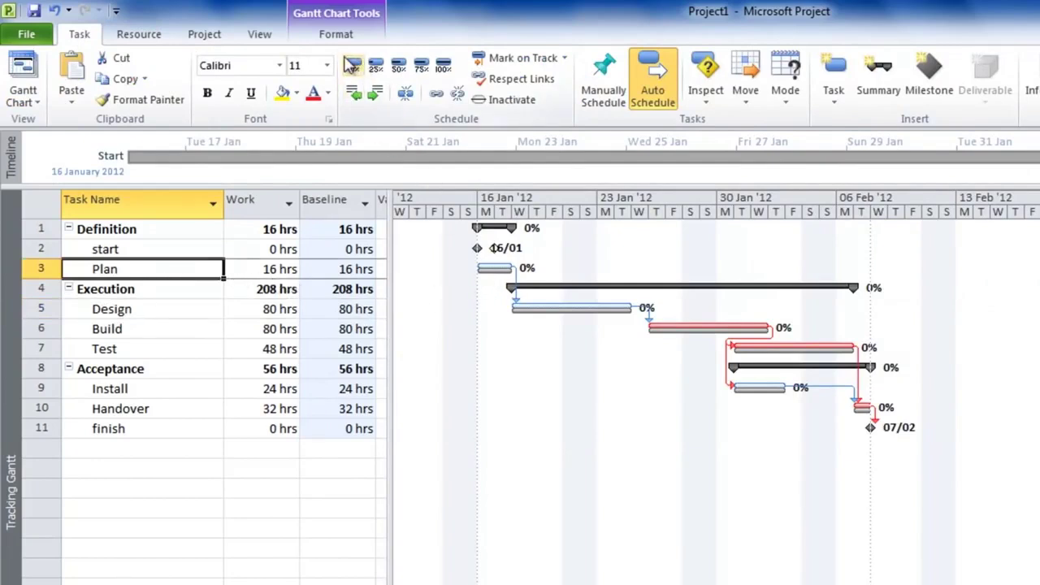
pyautogui.click(443, 67)
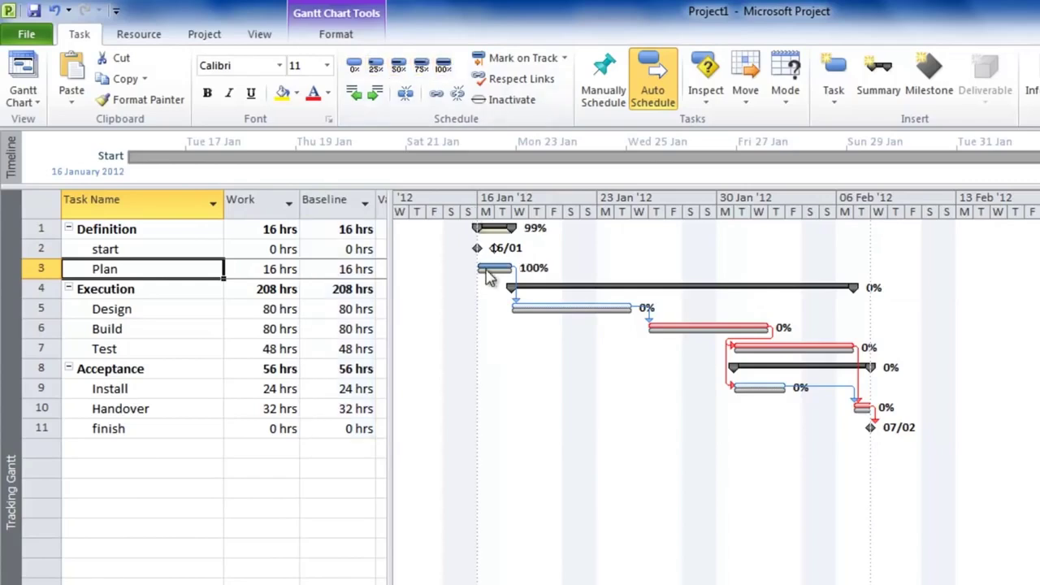
# Move the Design task's start to 19 January 2012 while keeping its link to Plan
pyautogui.click(160, 309)
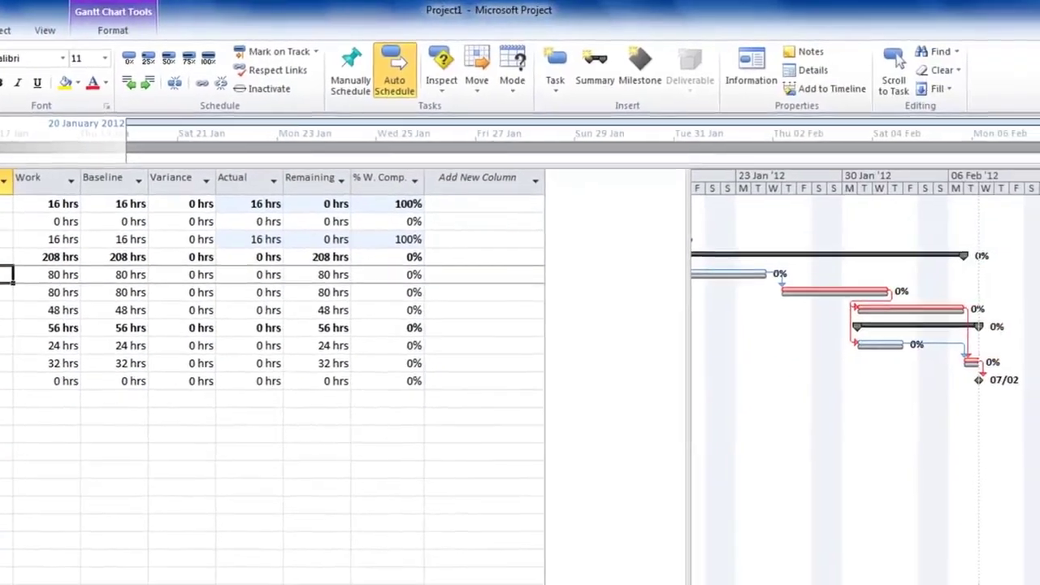
pyautogui.click(801, 51)
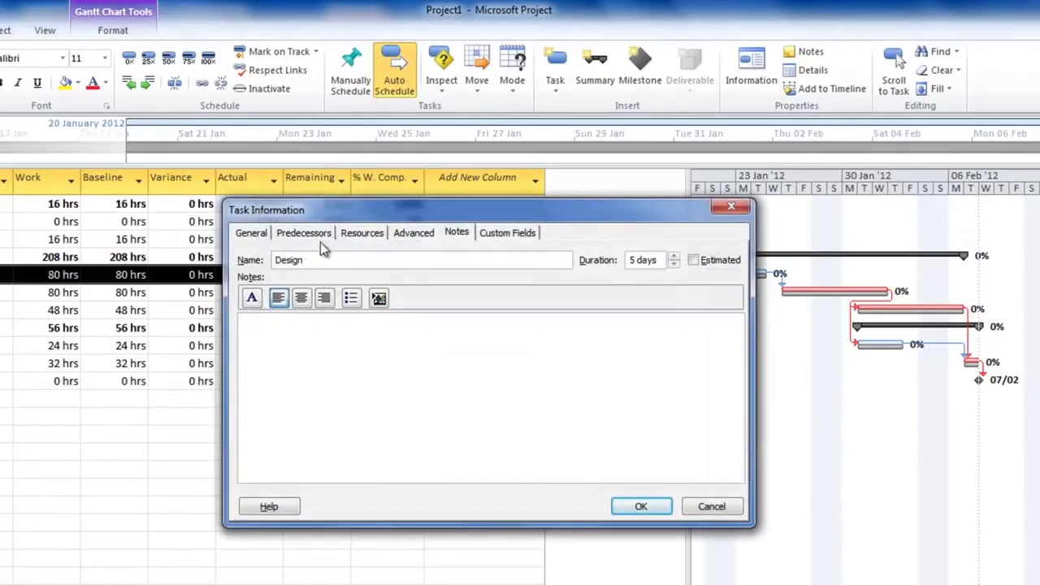
pyautogui.click(251, 233)
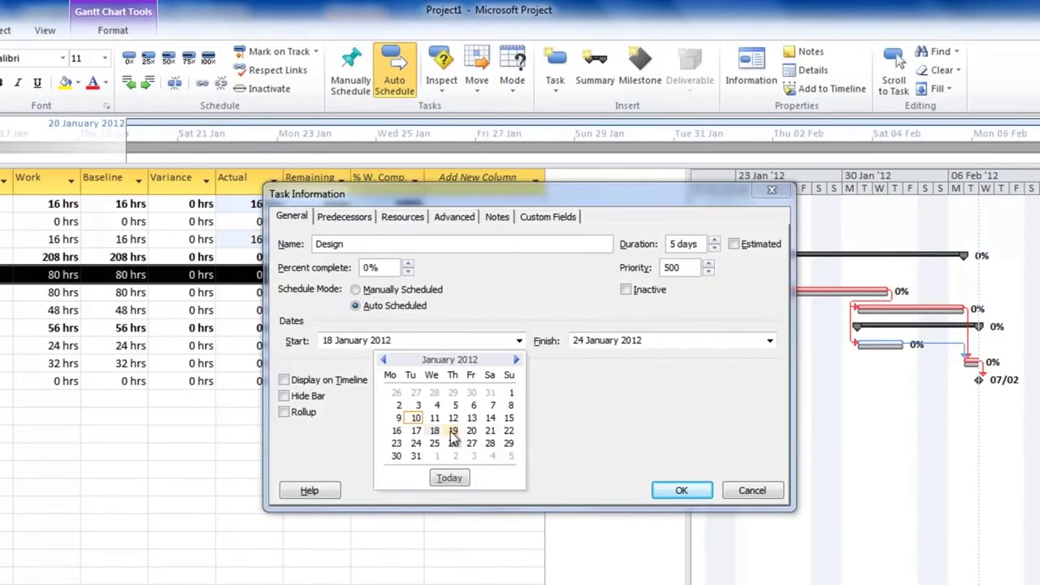
pyautogui.click(453, 430)
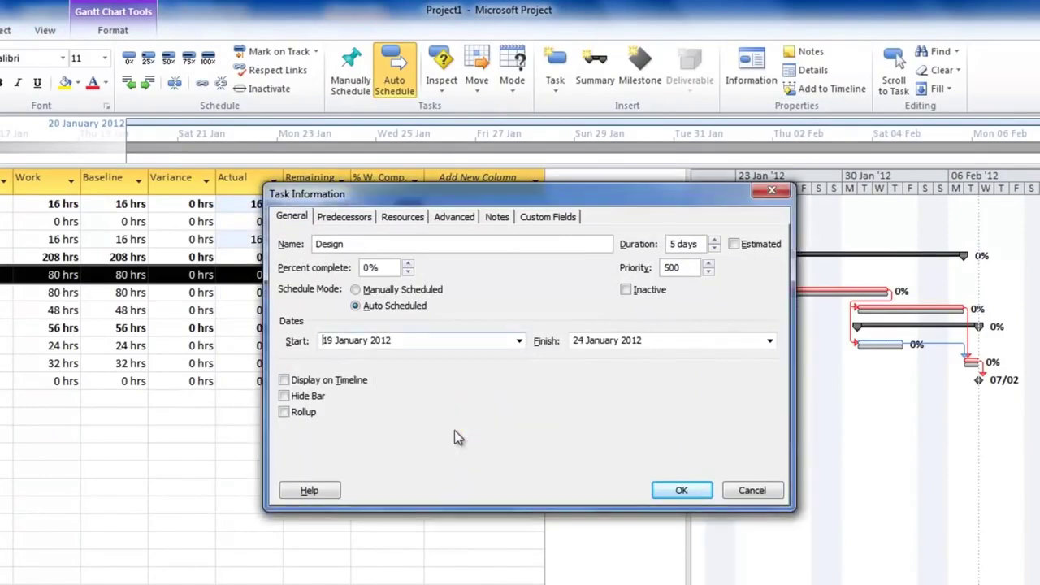
pyautogui.click(678, 492)
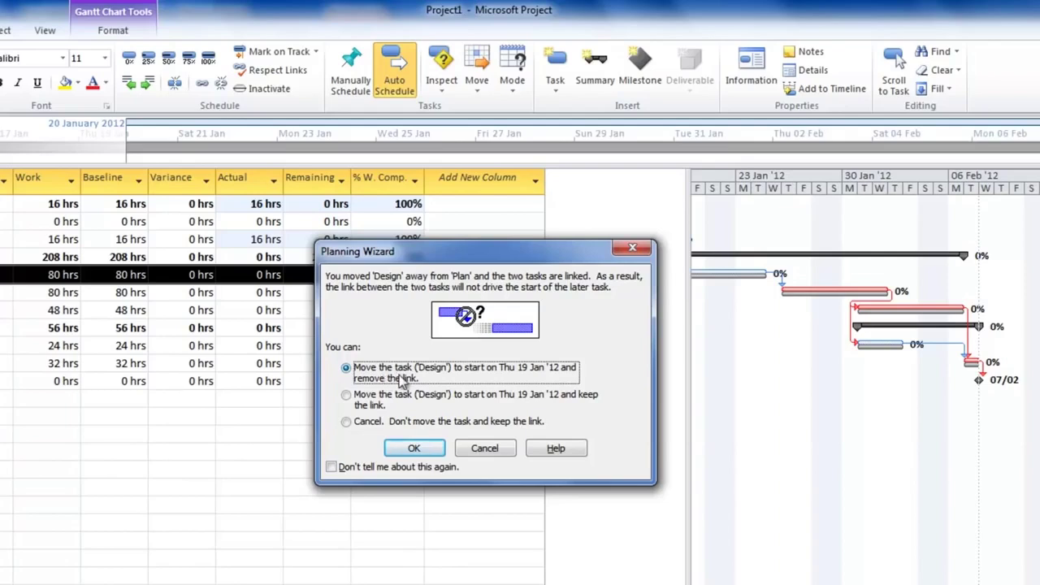
pyautogui.click(347, 396)
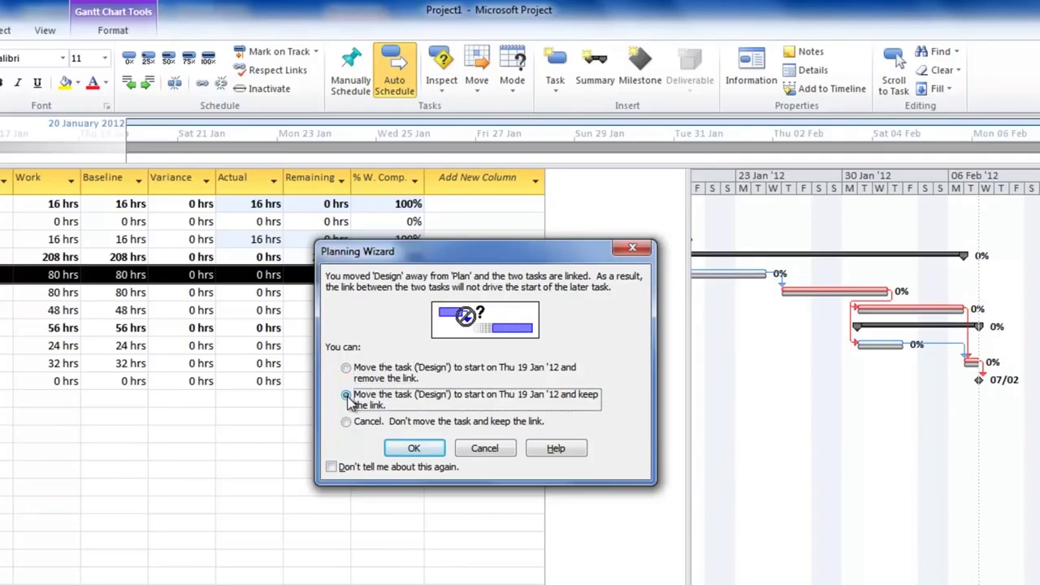
pyautogui.click(415, 450)
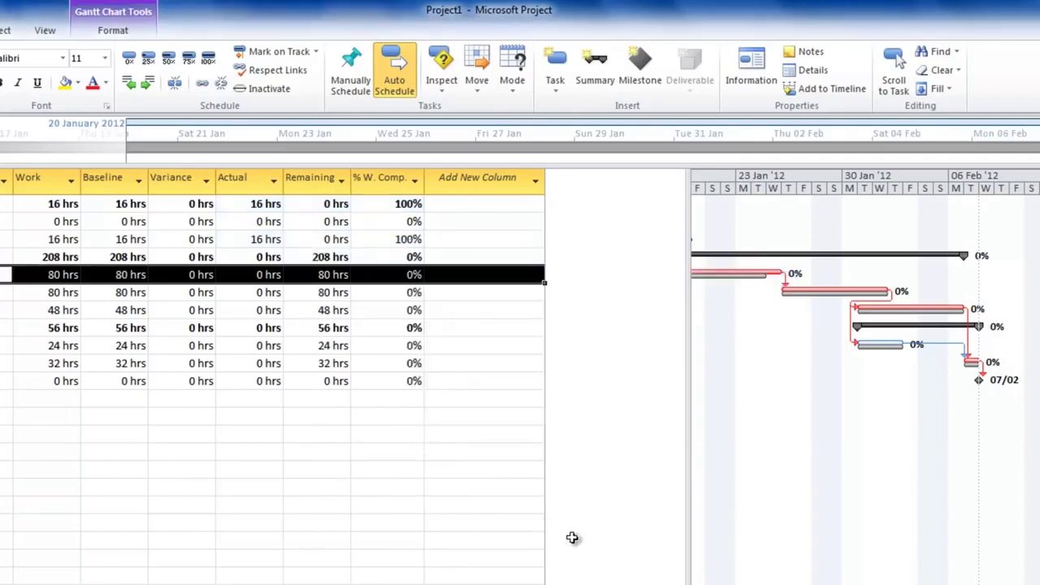
# Record 25 hrs of actual work on the Design task, keeping the work columns and bars in view
pyautogui.moveTo(690, 499); pyautogui.dragTo(265, 447)
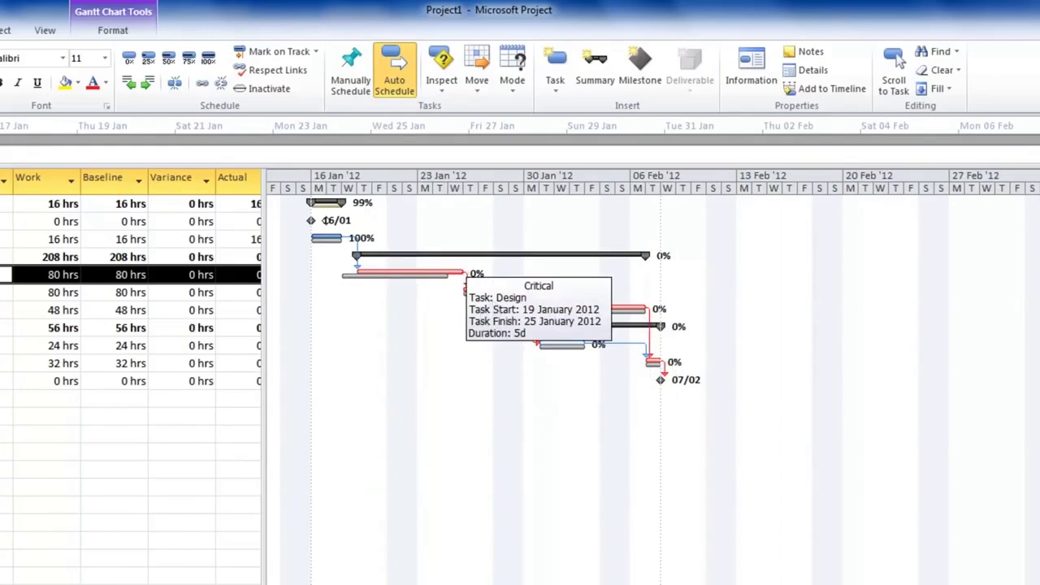
pyautogui.hscroll(-1, 650, 374)
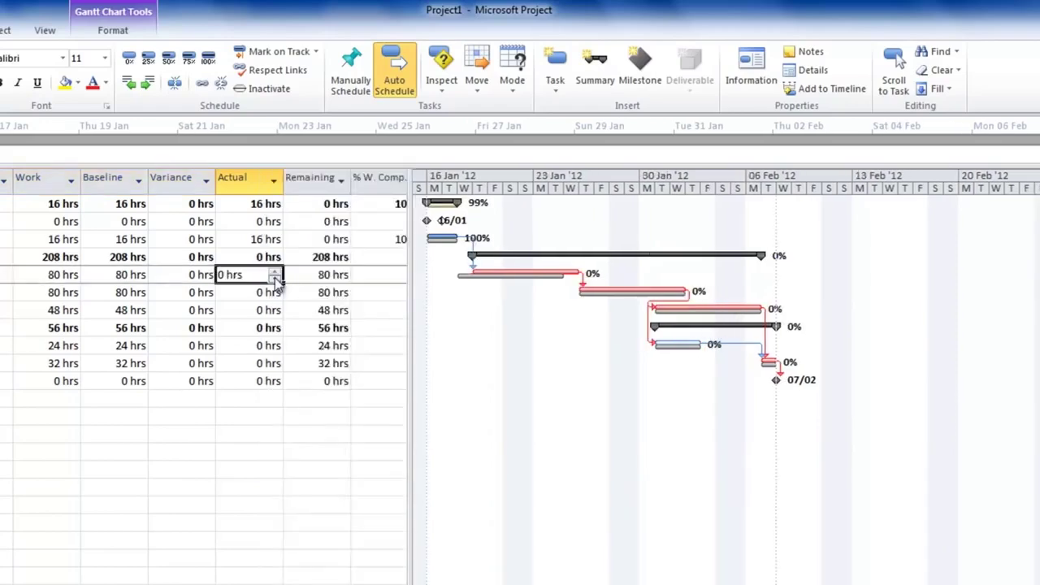
pyautogui.doubleClick(277, 272)
pyautogui.doubleClick(276, 272)
pyautogui.tripleClick(278, 271)
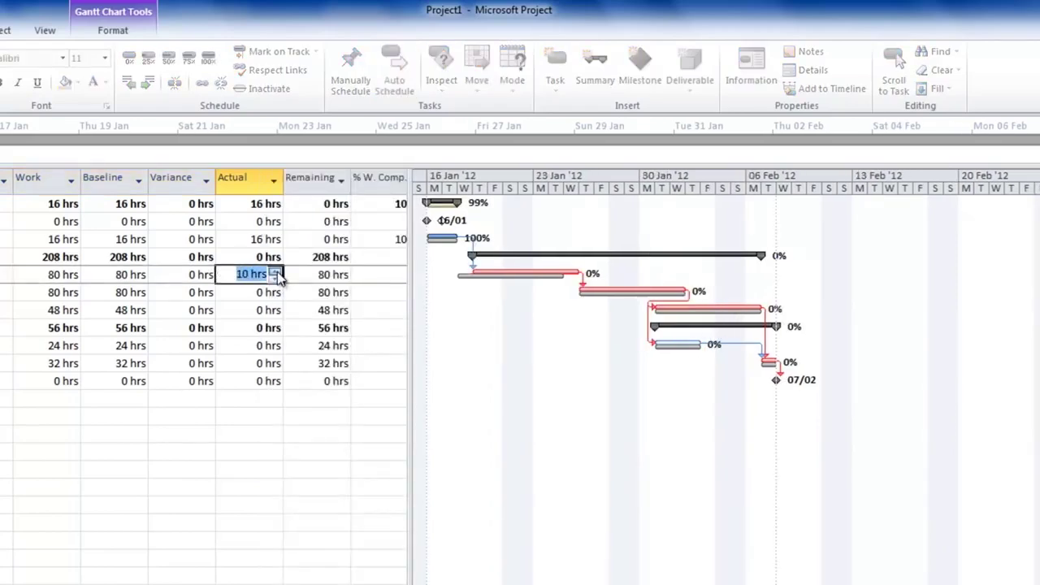
pyautogui.click(325, 277)
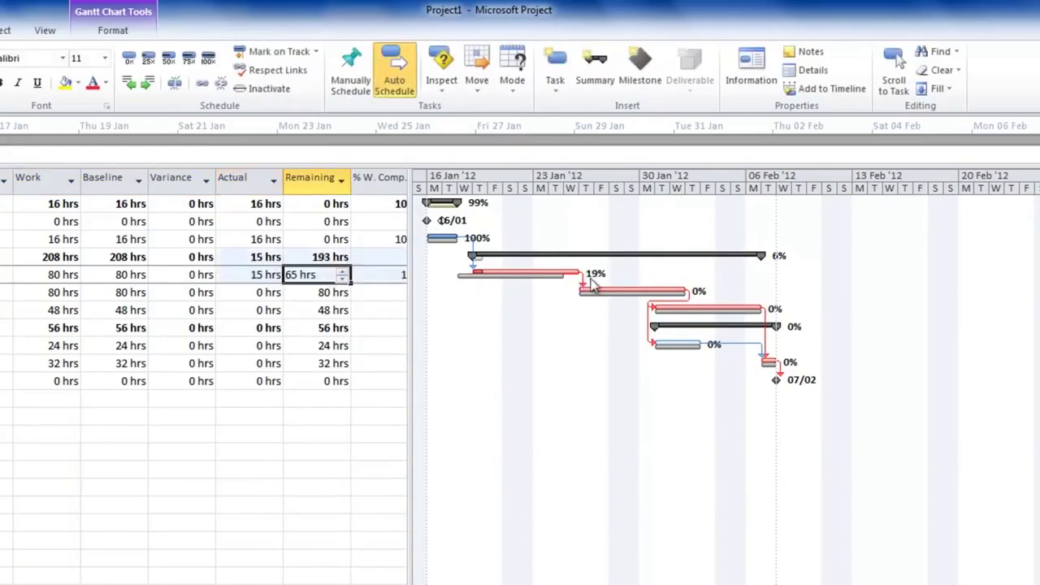
pyautogui.moveTo(413, 374); pyautogui.dragTo(497, 377)
pyautogui.click(399, 273)
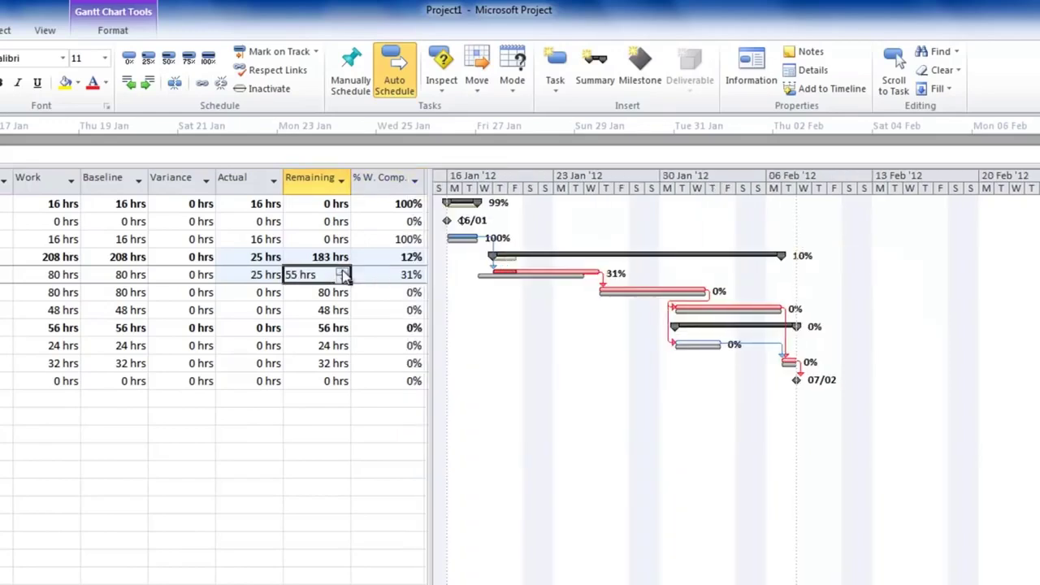
# Set the Design task's remaining work to 70 hrs and inspect the Build task's baseline bar
pyautogui.click(345, 274)
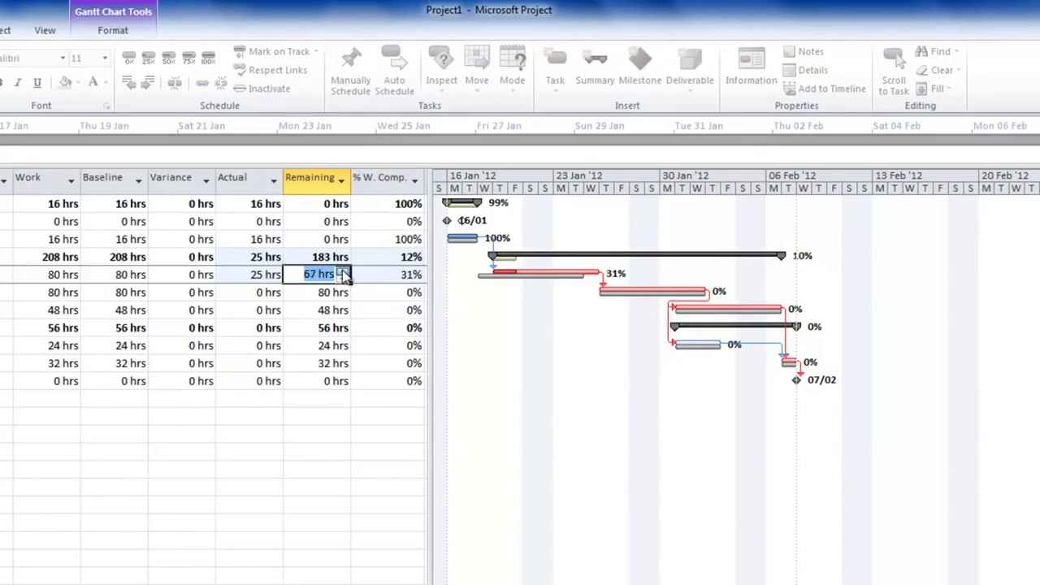
pyautogui.click(260, 276)
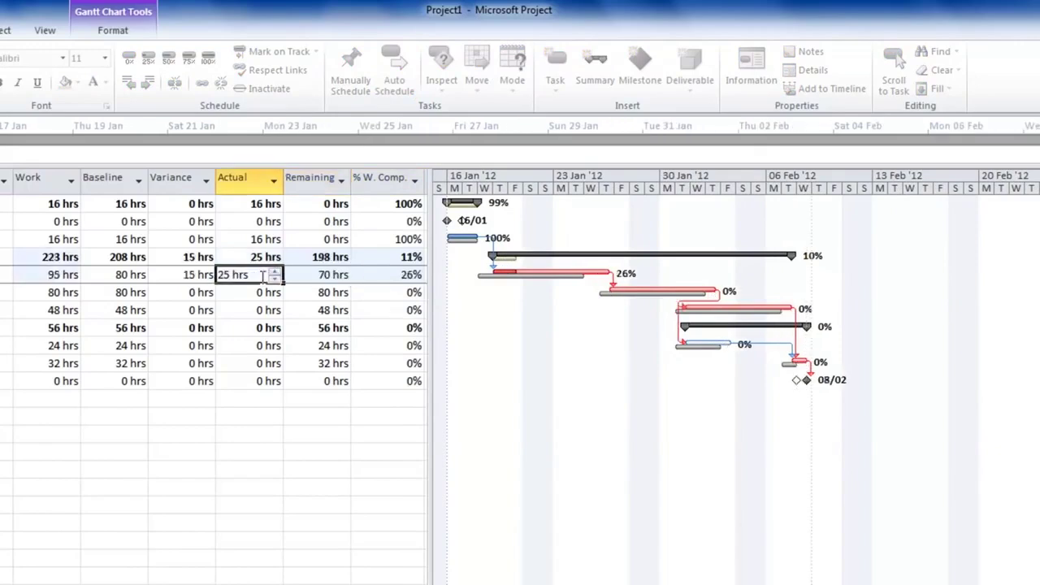
pyautogui.click(624, 291)
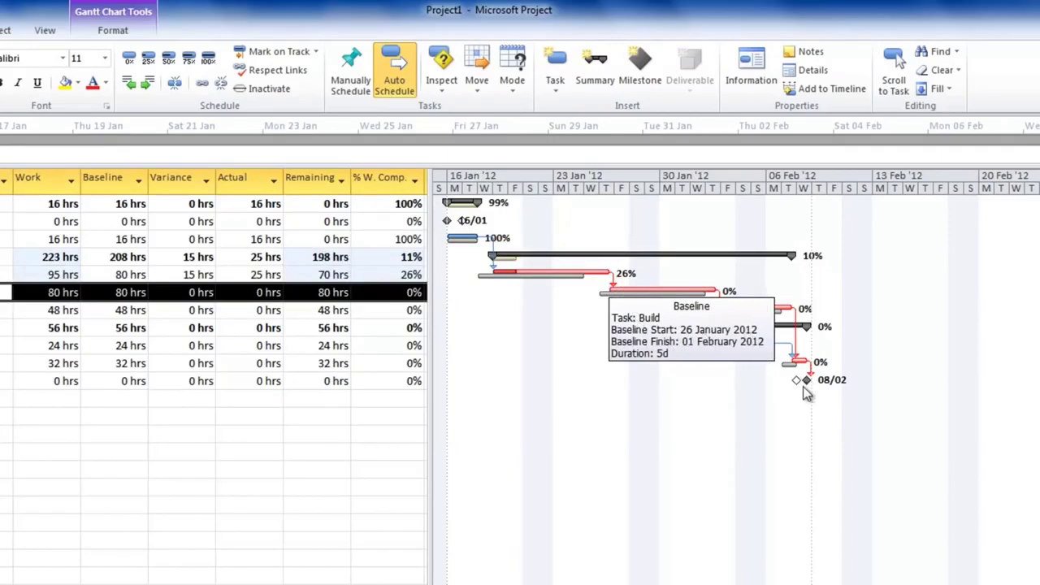
# Set the Build task's remaining work to 199 hrs
pyautogui.click(324, 294)
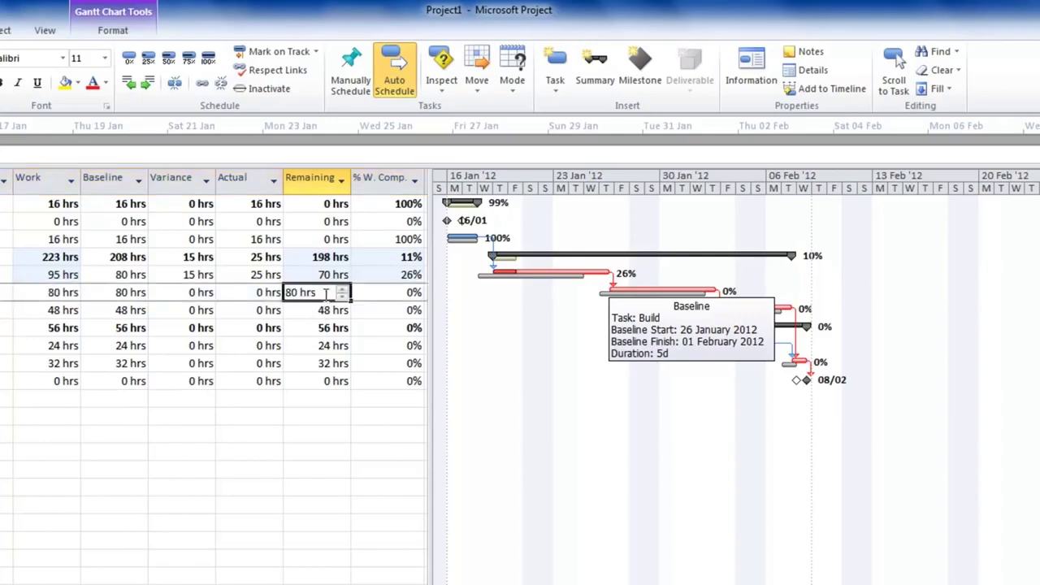
pyautogui.write('199')
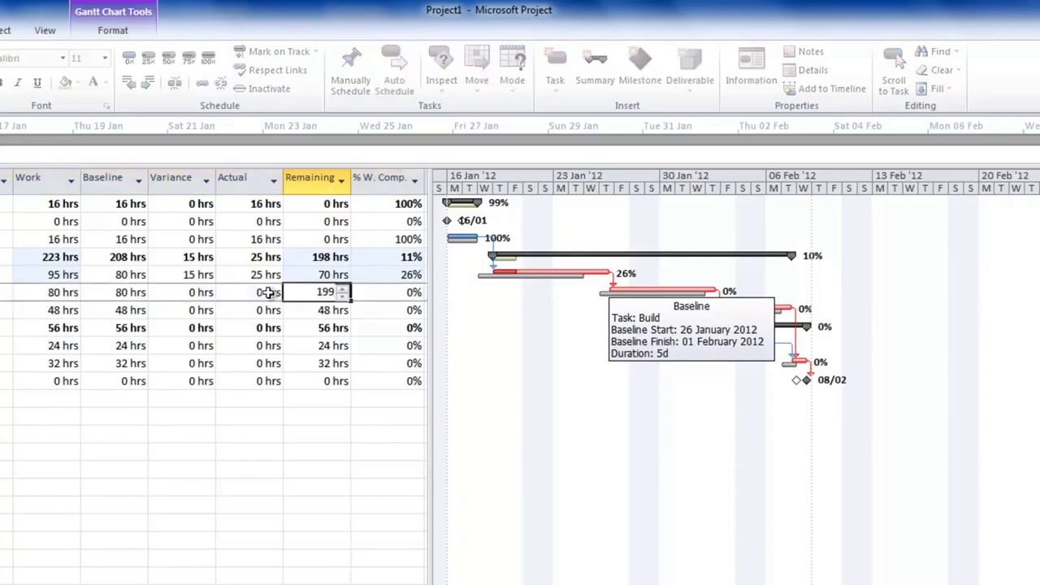
pyautogui.click(268, 292)
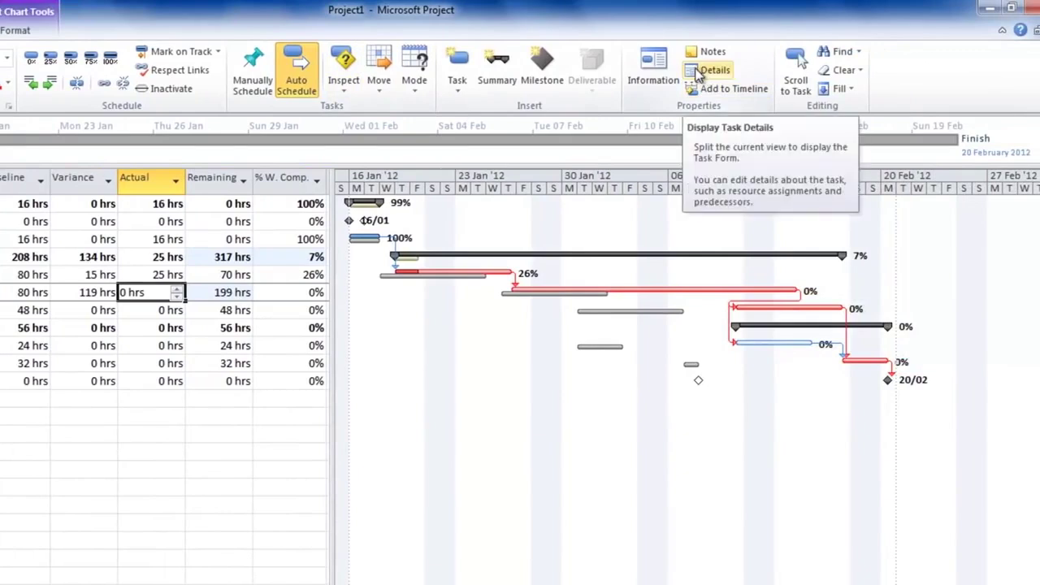
# Split the view to show the Task Details Form and bring up the Design task's details in it
pyautogui.click(696, 73)
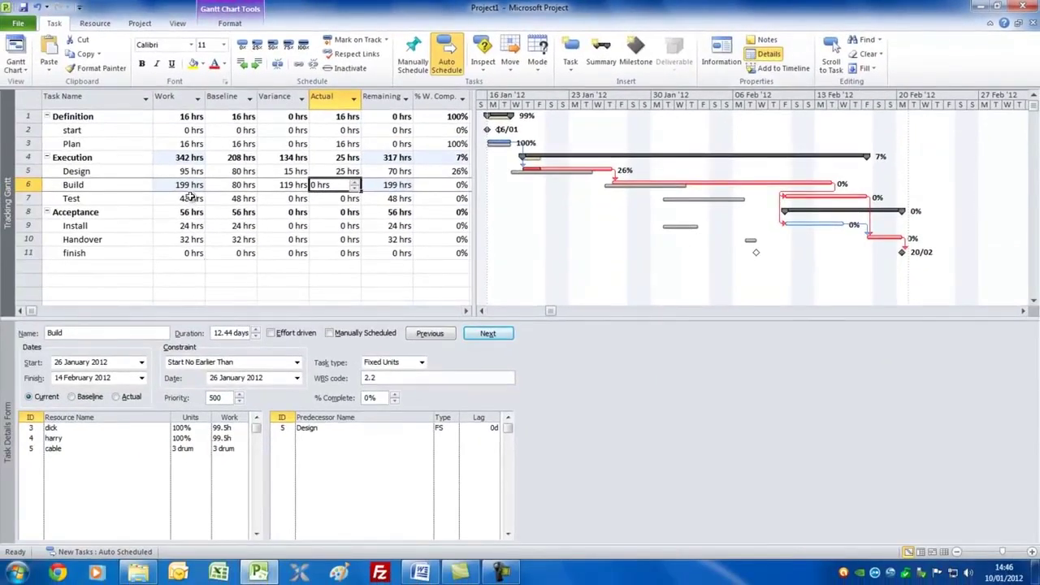
pyautogui.click(111, 183)
pyautogui.click(112, 160)
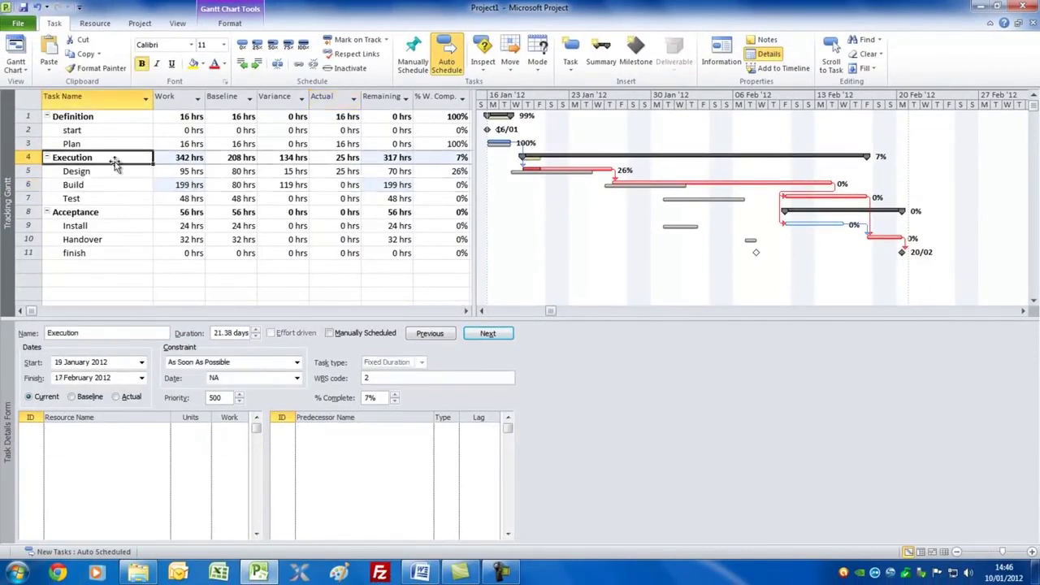
pyautogui.click(106, 187)
pyautogui.click(114, 172)
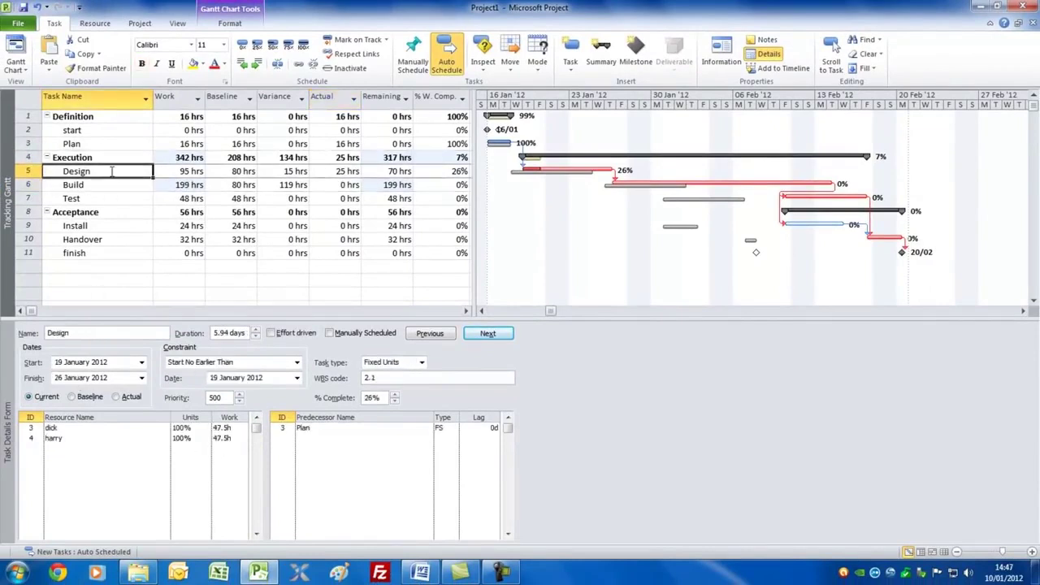
# Switch the Design task's details form to the Work fields for its assigned resources
pyautogui.click(51, 427)
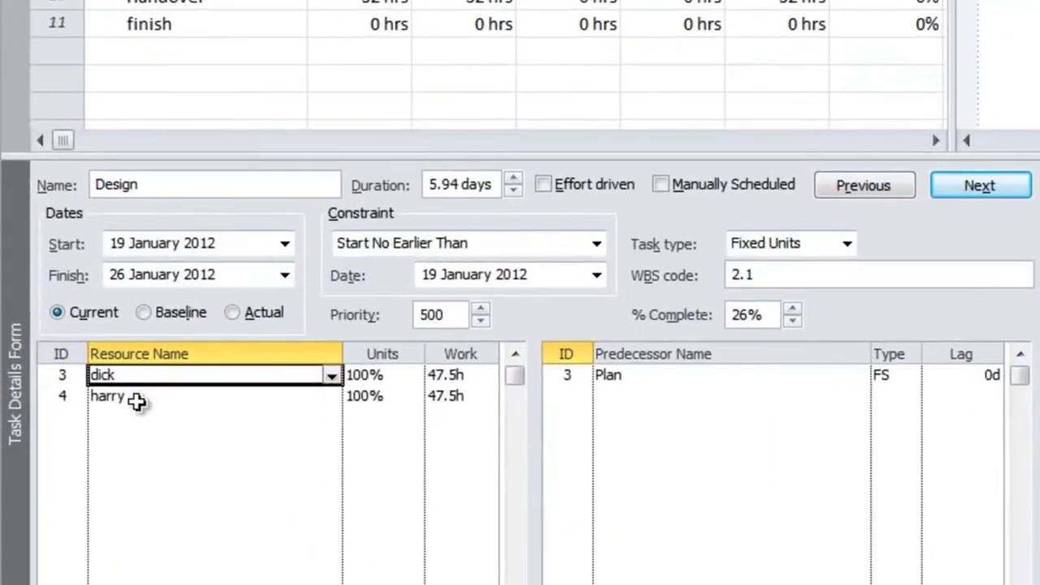
pyautogui.click(66, 438)
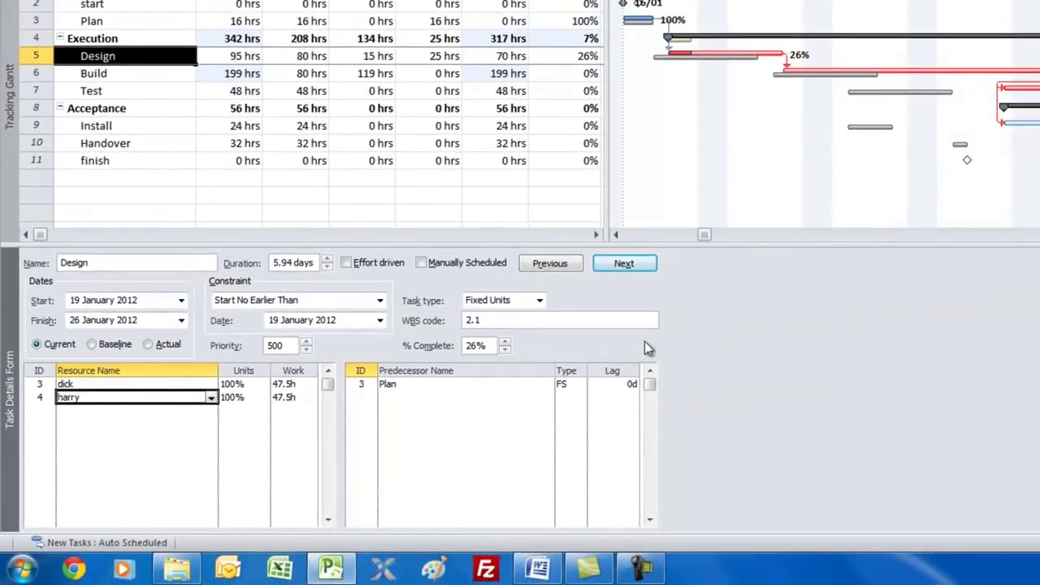
pyautogui.rightClick(784, 355)
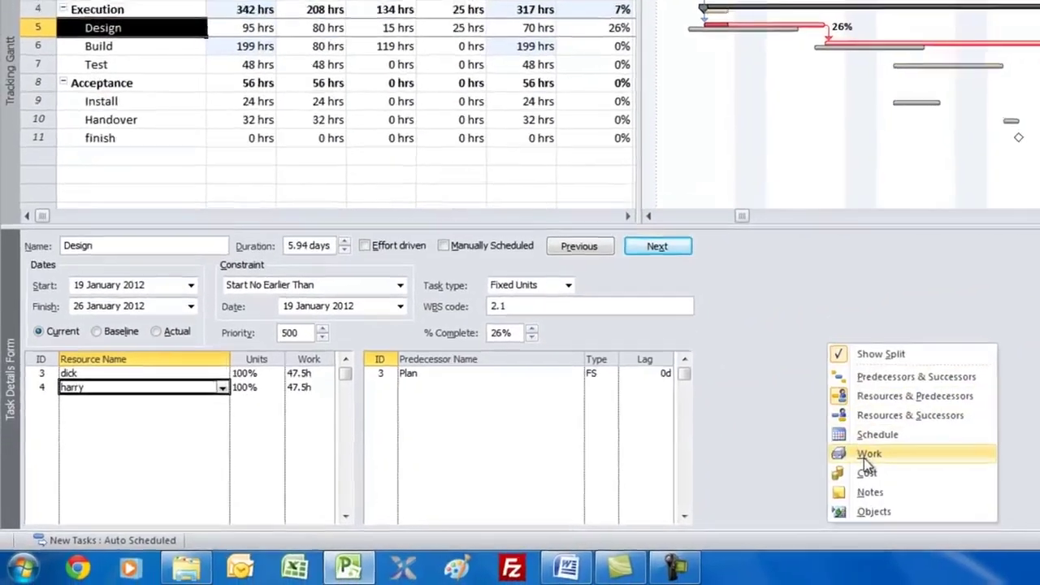
pyautogui.click(824, 460)
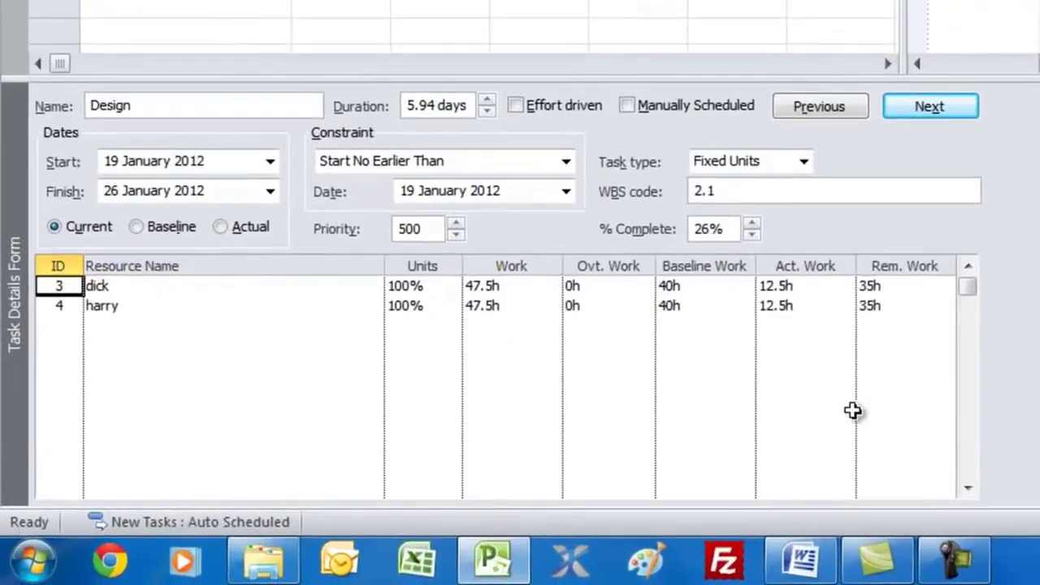
# Review both resources' actual and remaining work on the Design task and set the first resource's remaining work to 40h
pyautogui.click(782, 287)
pyautogui.click(868, 286)
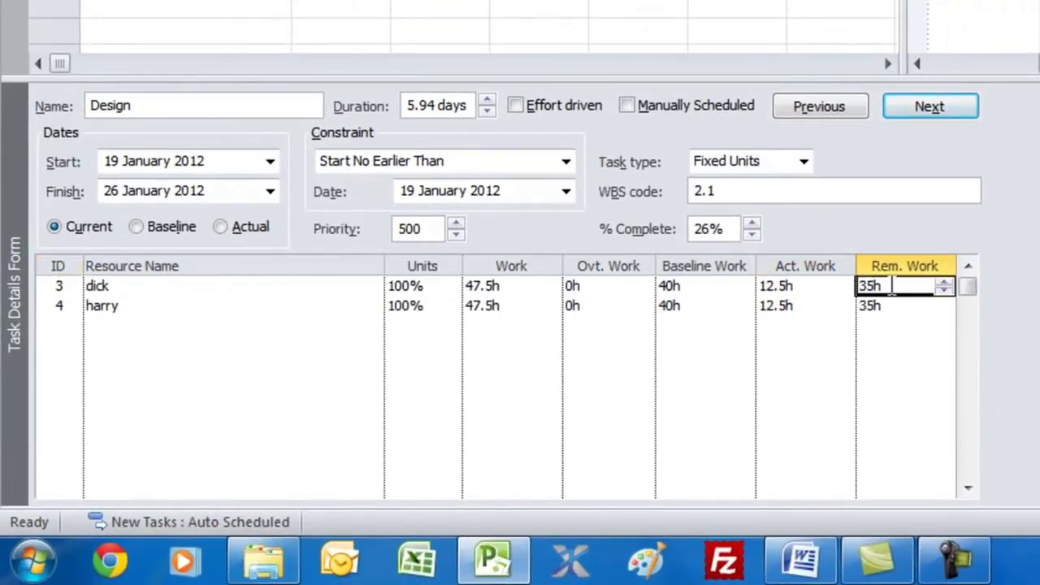
pyautogui.click(789, 305)
pyautogui.click(866, 307)
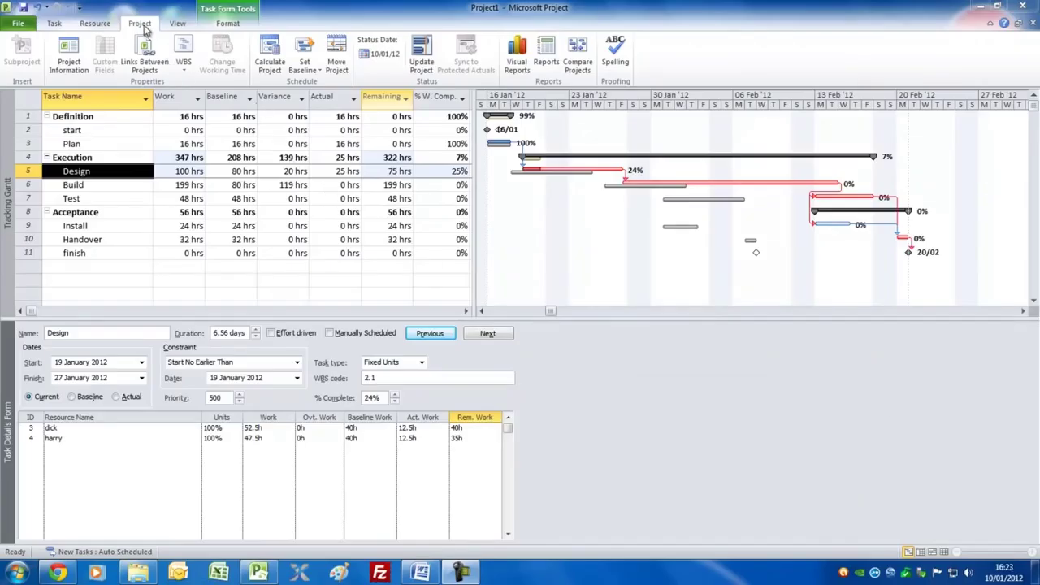
# Look through the available cost reports for the project, then close the reports without generating one
pyautogui.click(547, 52)
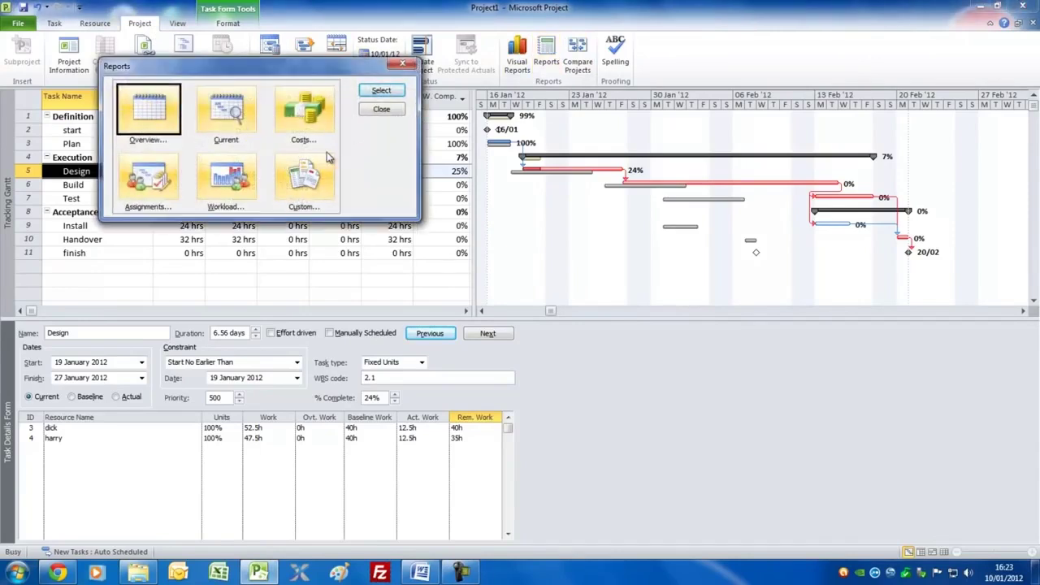
pyautogui.click(313, 109)
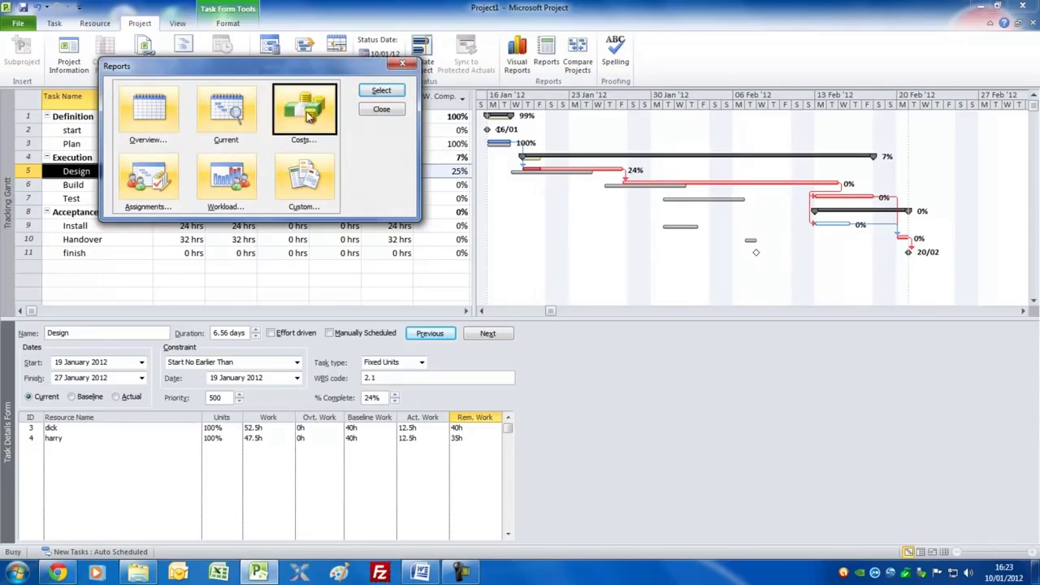
pyautogui.doubleClick(309, 116)
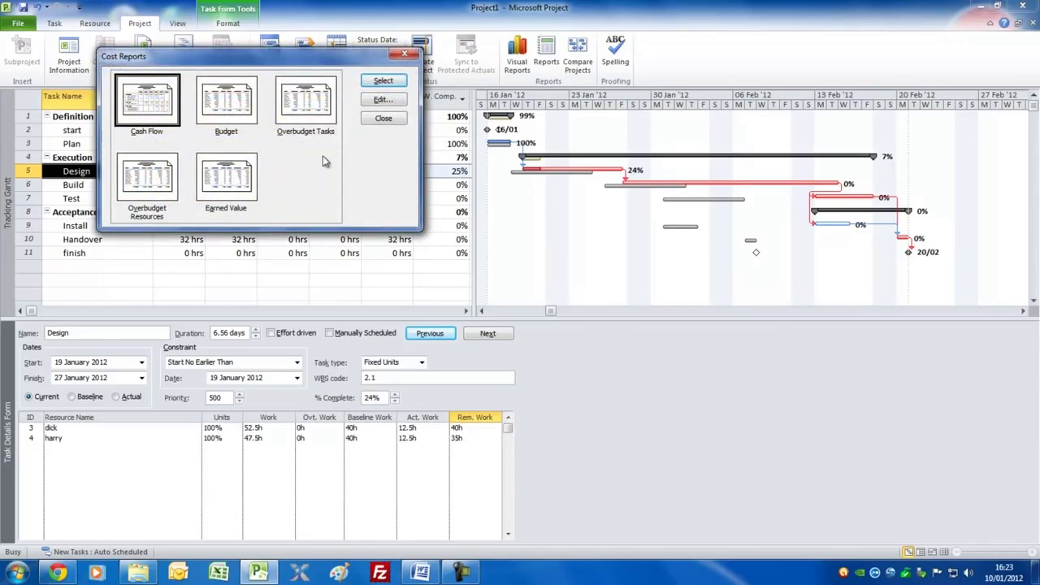
pyautogui.click(382, 119)
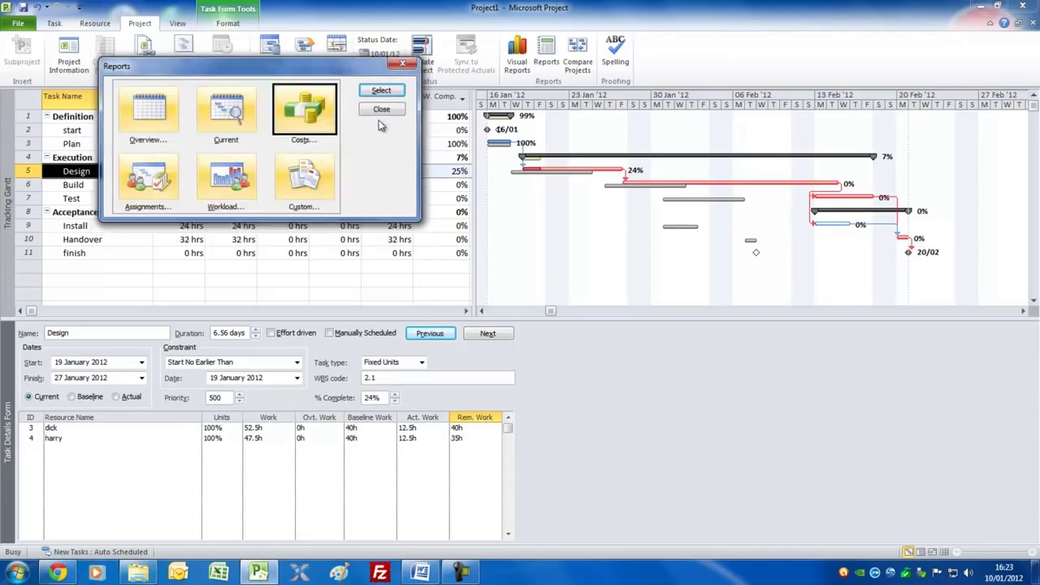
pyautogui.click(382, 110)
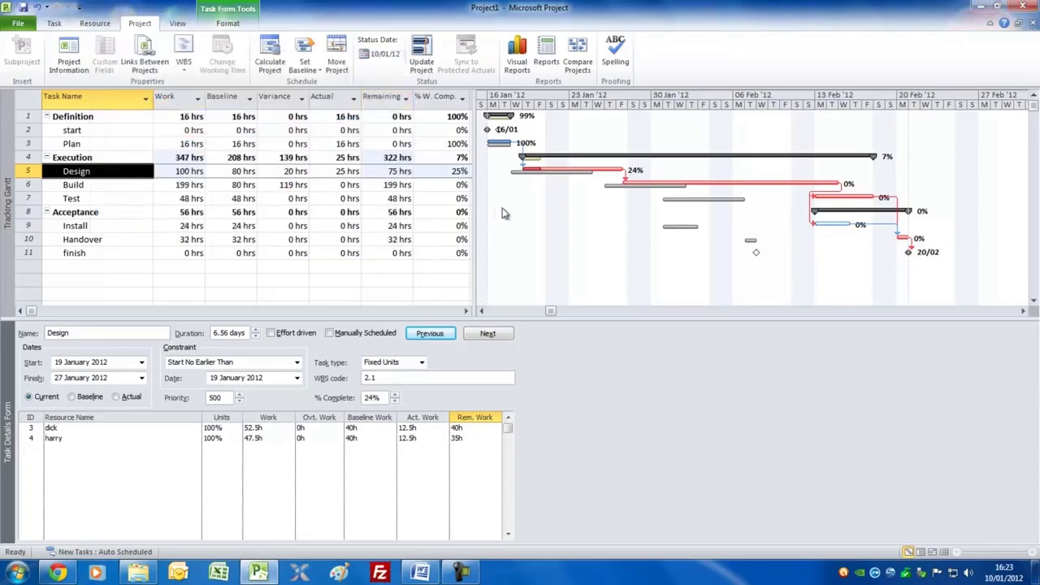